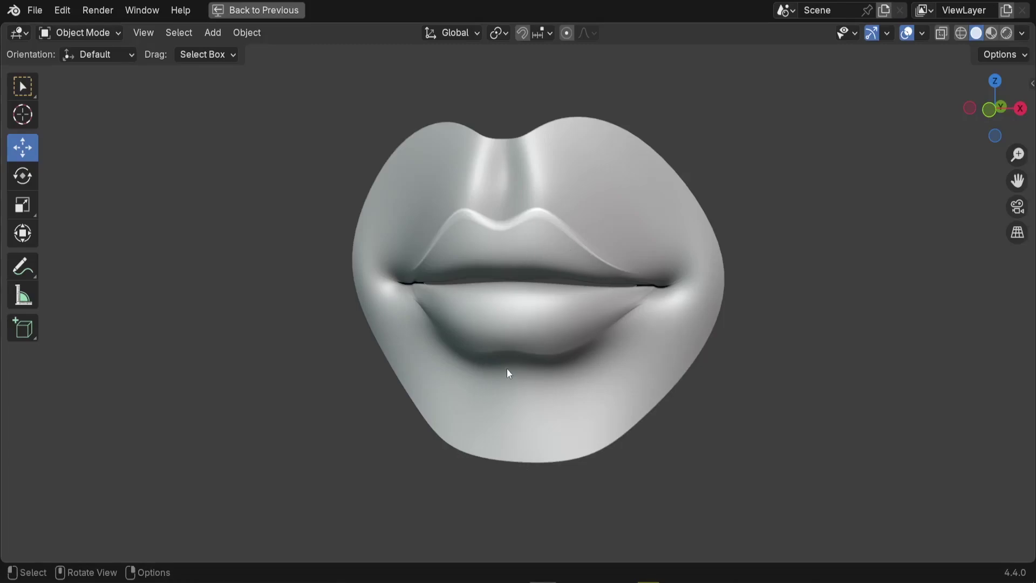
Orbit the finished smooth lips model, briefly viewing its mesh in Edit Mode.
{"action": "mouse_move", "coordinate": [509, 372]}
{"action": "middle_mouse_down"}
{"action": "mouse_move", "coordinate": [534, 349]}
{"action": "mouse_move", "coordinate": [580, 351]}
{"action": "mouse_move", "coordinate": [587, 377]}
{"action": "mouse_move", "coordinate": [548, 392]}
{"action": "mouse_move", "coordinate": [499, 386]}
{"action": "middle_mouse_up"}
{"action": "key", "text": "Tab"}
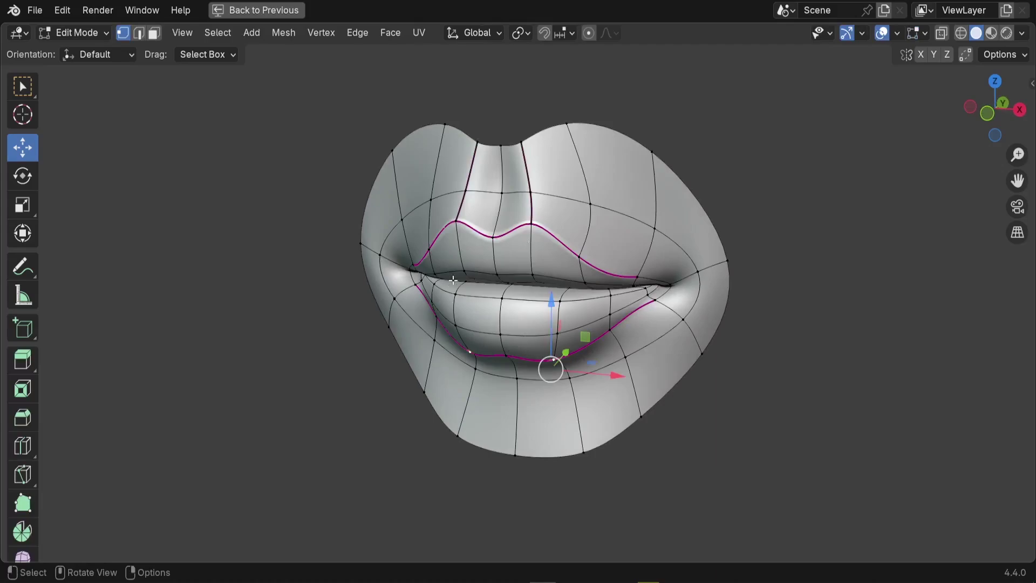
{"action": "middle_click_drag", "start_coordinate": [453, 280], "coordinate": [550, 347]}
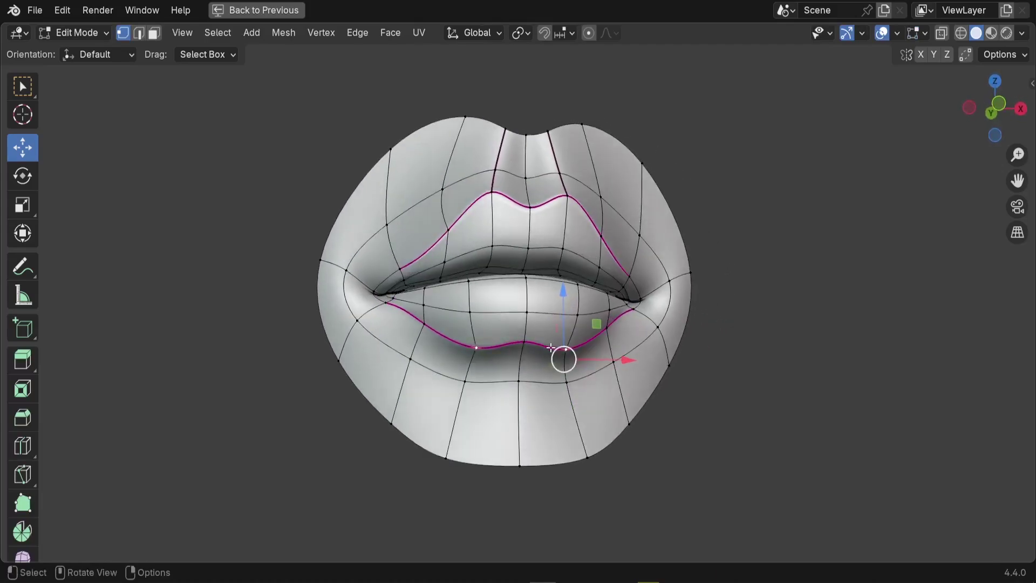
{"action": "key", "text": "Tab"}
{"action": "middle_click_drag", "start_coordinate": [506, 312], "coordinate": [527, 326]}
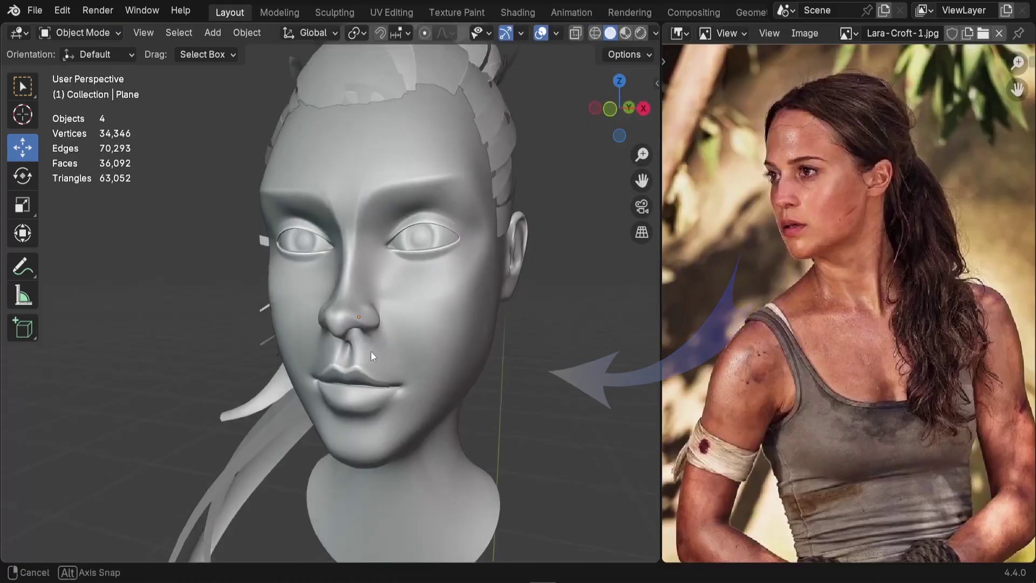
{"action": "middle_click_drag", "start_coordinate": [371, 351], "coordinate": [485, 354]}
Inspect the mirrored face mask from a three-quarter view, nudging an eye vertex vertically.
{"action": "middle_click_drag", "start_coordinate": [422, 353], "coordinate": [411, 400]}
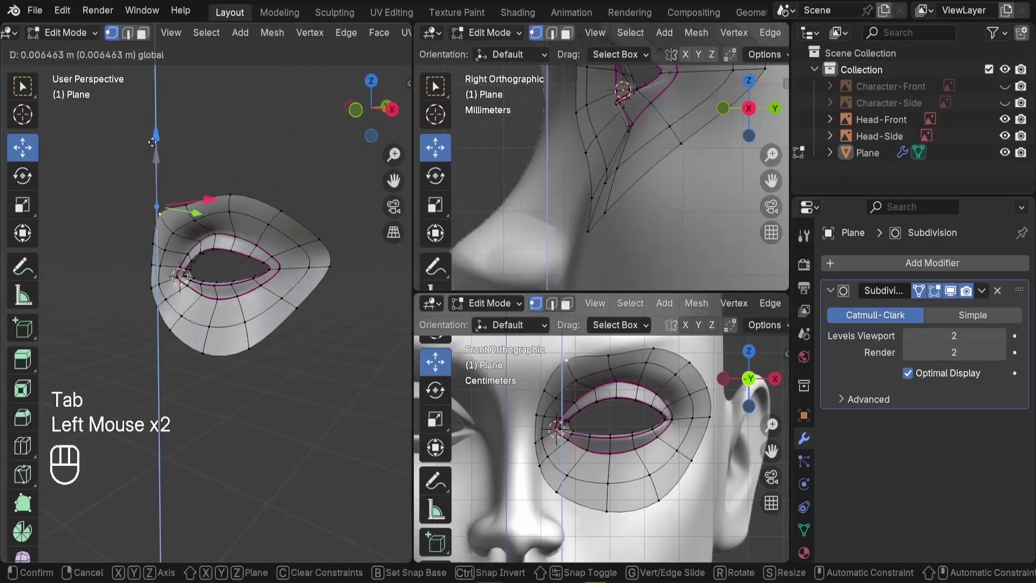
{"action": "left_click_drag", "start_coordinate": [285, 140], "coordinate": [292, 125]}
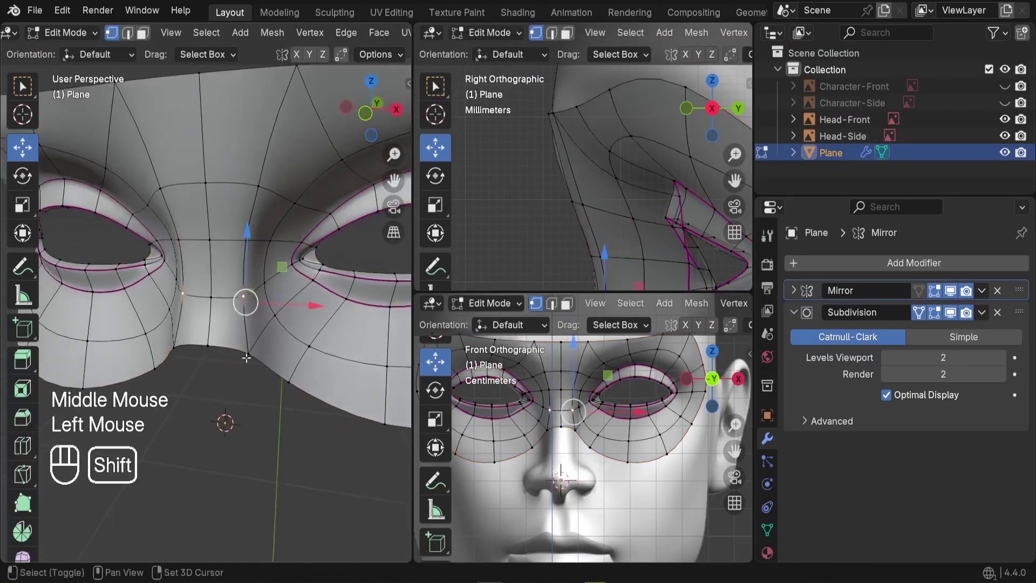
{"action": "left_click", "coordinate": [323, 189]}
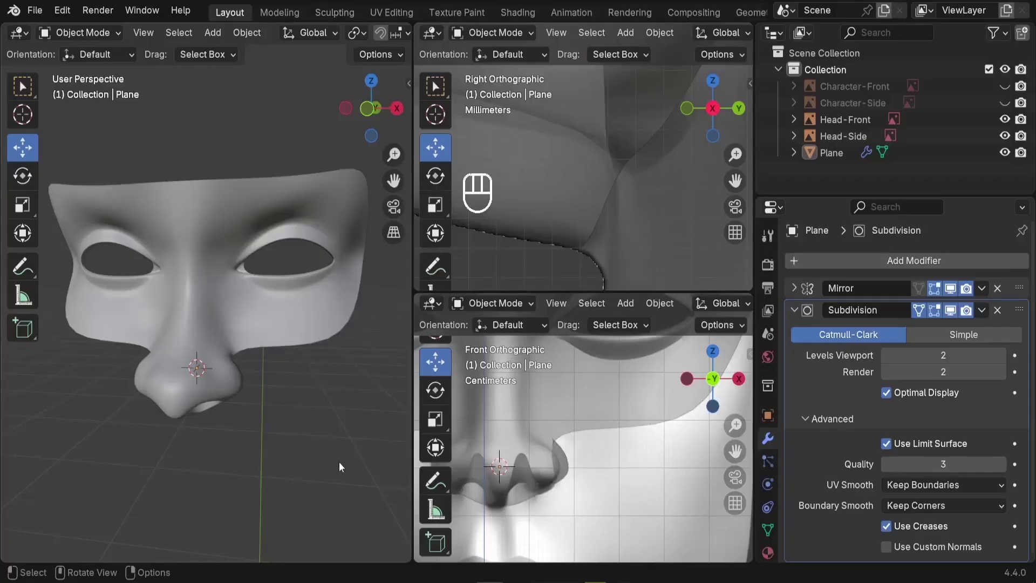
Frame the mask's mouth area in the front view.
{"action": "middle_click_drag", "start_coordinate": [273, 397], "coordinate": [265, 343]}
{"action": "scroll", "coordinate": [558, 433], "scroll_direction": "down", "scroll_amount": 2}
{"action": "middle_click_drag", "start_coordinate": [558, 433], "coordinate": [517, 461], "text": "shift"}
{"action": "scroll", "coordinate": [517, 460], "scroll_direction": "up", "scroll_amount": 3}
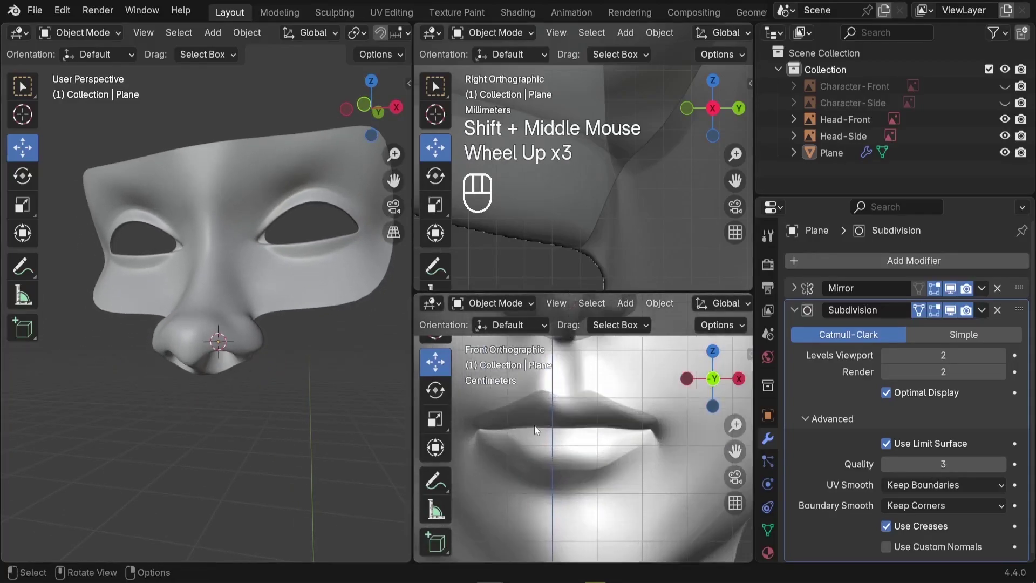
{"action": "middle_click_drag", "start_coordinate": [534, 426], "coordinate": [561, 456], "text": "shift"}
In Edit Mode with vertex selection, select a vertex at the base of the nose.
{"action": "key", "text": "Tab"}
{"action": "middle_click_drag", "start_coordinate": [210, 354], "coordinate": [207, 345]}
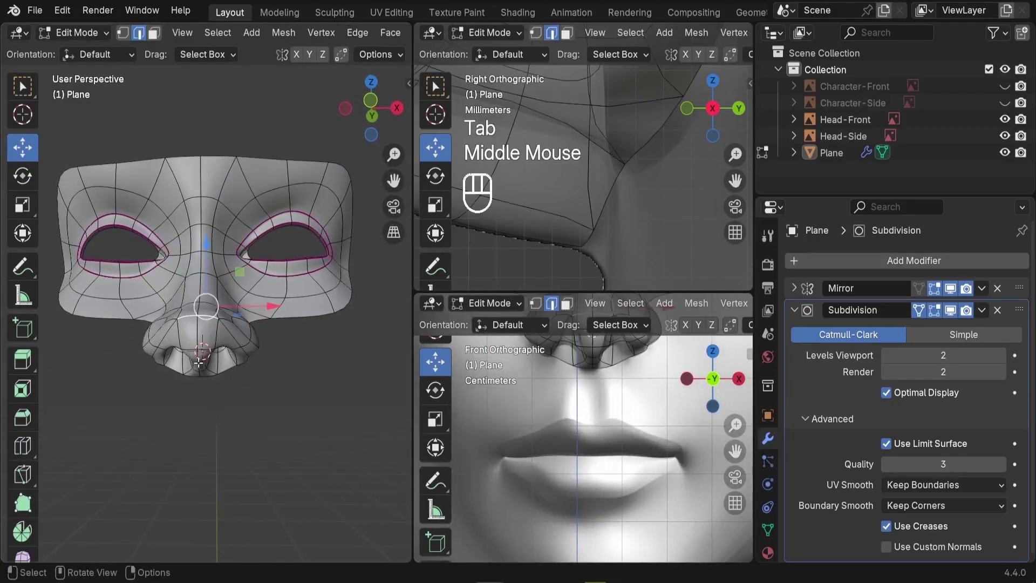
{"action": "left_click", "coordinate": [125, 37]}
{"action": "scroll", "coordinate": [189, 332], "scroll_direction": "up", "scroll_amount": 2}
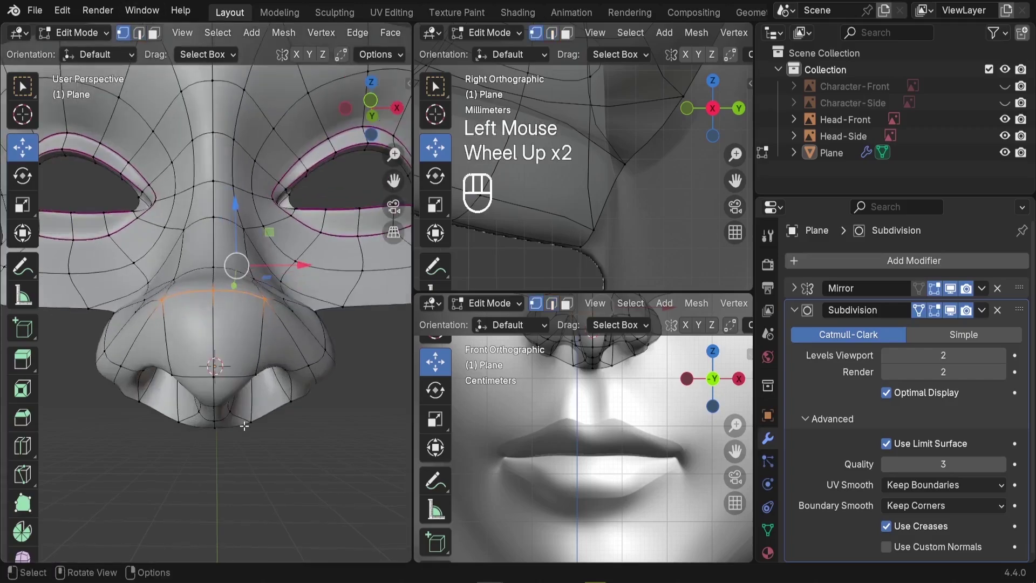
{"action": "middle_click_drag", "start_coordinate": [245, 425], "coordinate": [218, 287]}
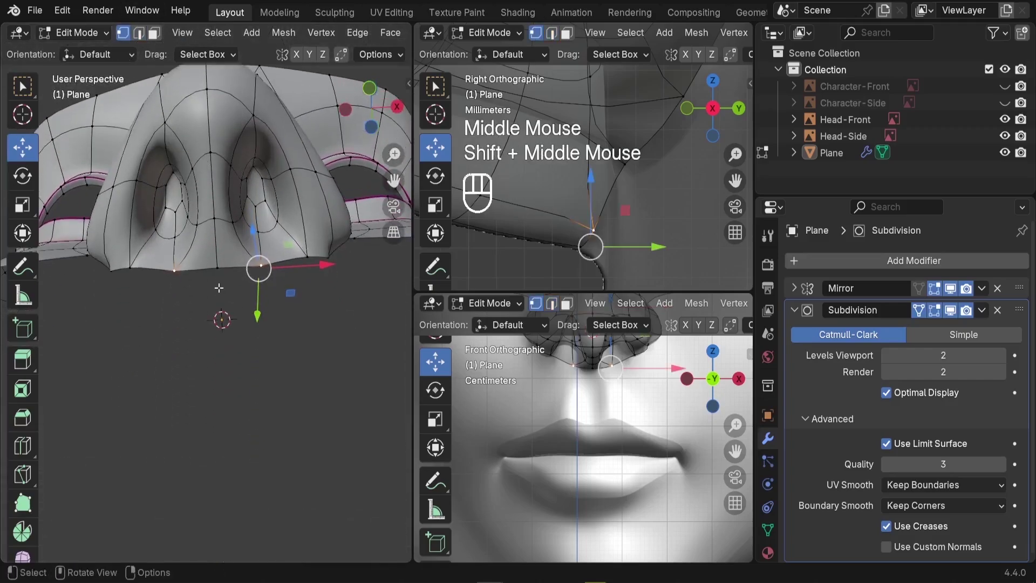
{"action": "left_click", "coordinate": [214, 266]}
{"action": "left_click_drag", "start_coordinate": [266, 266], "coordinate": [210, 265]}
{"action": "right_click", "coordinate": [210, 265]}
{"action": "left_click", "coordinate": [264, 265]}
{"action": "middle_click_drag", "start_coordinate": [276, 264], "coordinate": [227, 310]}
{"action": "scroll", "coordinate": [248, 285], "scroll_direction": "down", "scroll_amount": 2}
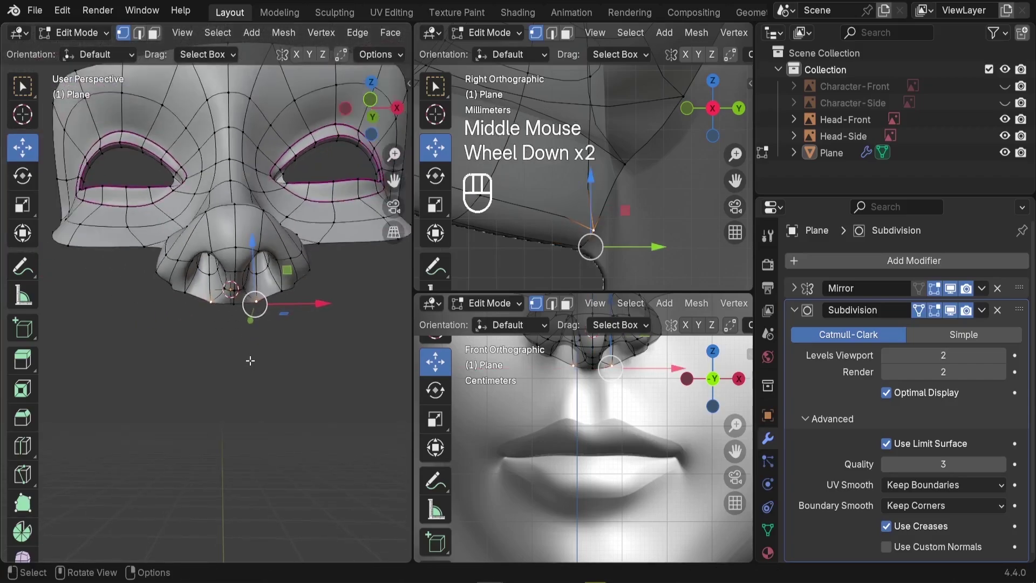
Duplicate the nose-base vertex and place the copy on the reference's upper lip.
{"action": "key", "text": "shift+d"}
{"action": "right_click", "coordinate": [259, 366]}
{"action": "middle_click_drag", "start_coordinate": [598, 183], "coordinate": [609, 161], "text": "shift"}
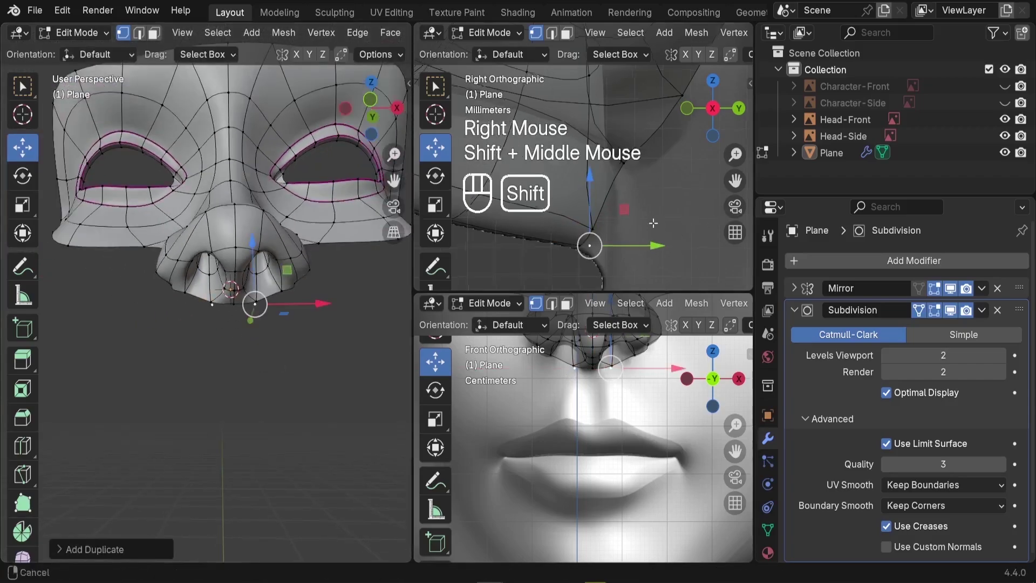
{"action": "scroll", "coordinate": [620, 137], "scroll_direction": "down", "scroll_amount": 1, "text": "shift"}
{"action": "scroll", "coordinate": [620, 136], "scroll_direction": "up", "scroll_amount": 1}
{"action": "scroll", "coordinate": [621, 136], "scroll_direction": "down", "scroll_amount": 3}
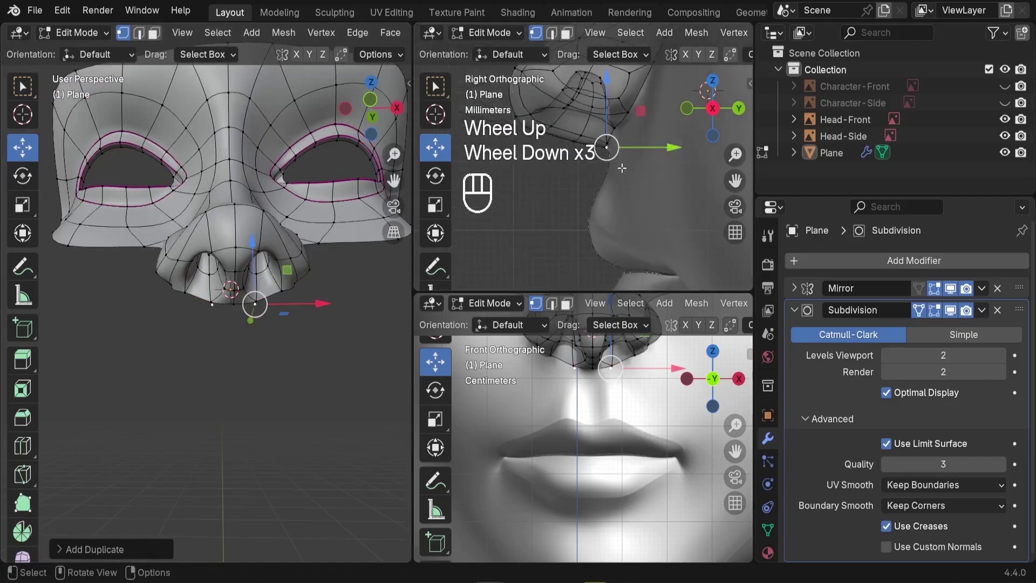
{"action": "key", "text": "g"}
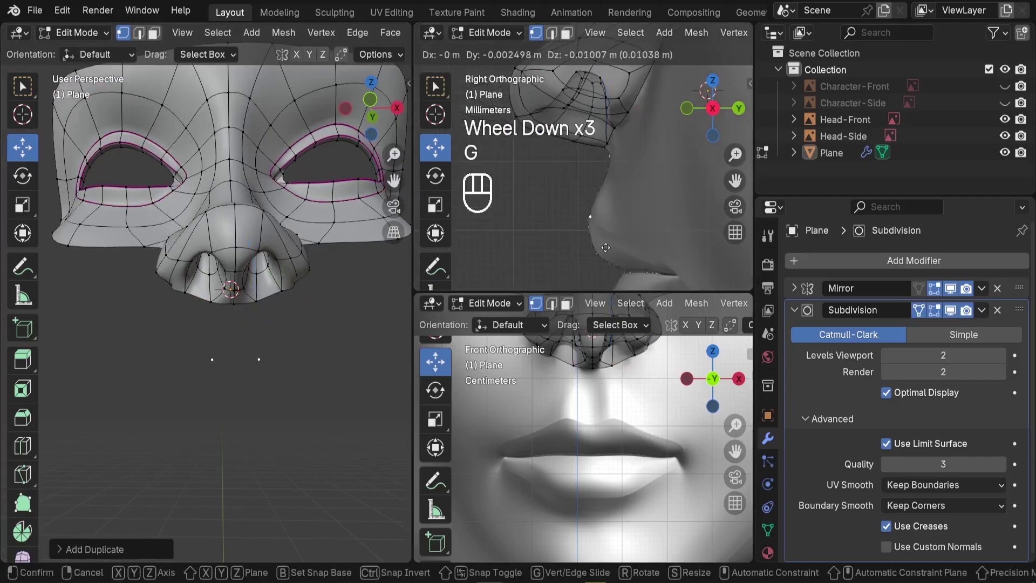
{"action": "left_click", "coordinate": [605, 247]}
Turn off the Screencast Keys overlay in the sidebar and reframe the lips.
{"action": "key", "text": "n"}
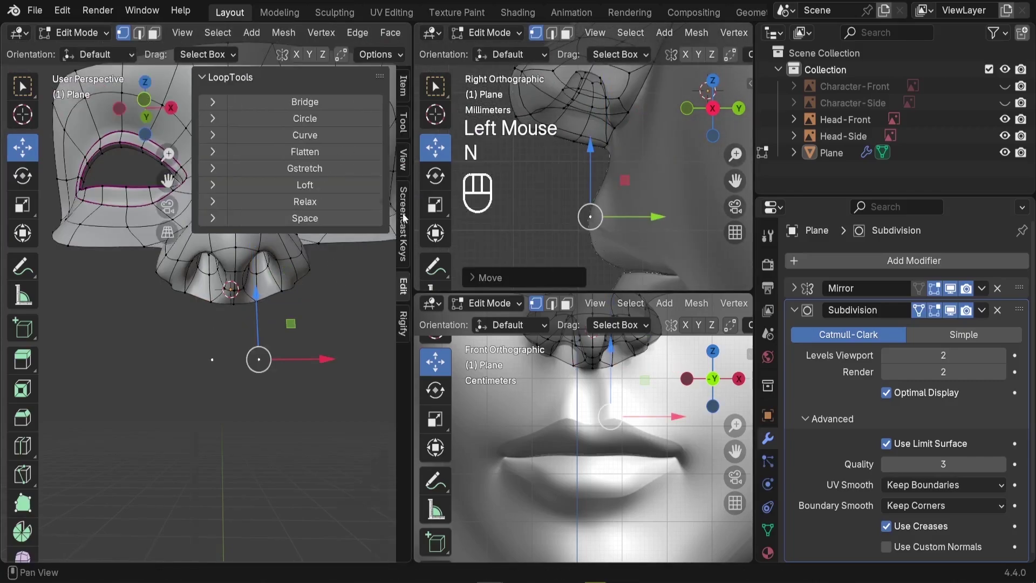
{"action": "left_click", "coordinate": [404, 218]}
{"action": "left_click", "coordinate": [213, 78]}
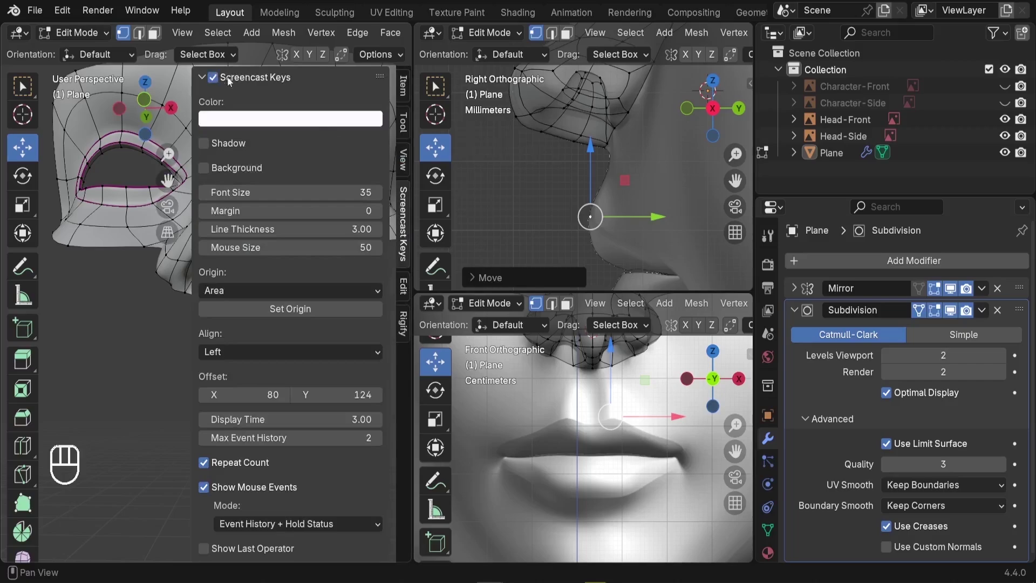
{"action": "key", "text": "n"}
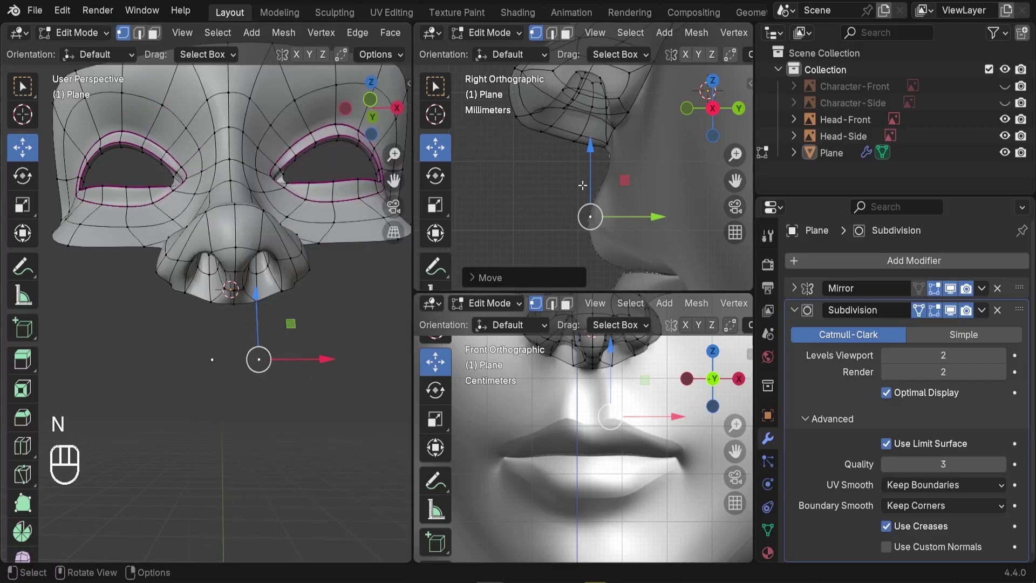
{"action": "middle_click_drag", "start_coordinate": [582, 185], "coordinate": [580, 137], "text": "shift"}
{"action": "scroll", "coordinate": [617, 451], "scroll_direction": "up", "scroll_amount": 2}
{"action": "middle_click_drag", "start_coordinate": [617, 452], "coordinate": [573, 437], "text": "shift"}
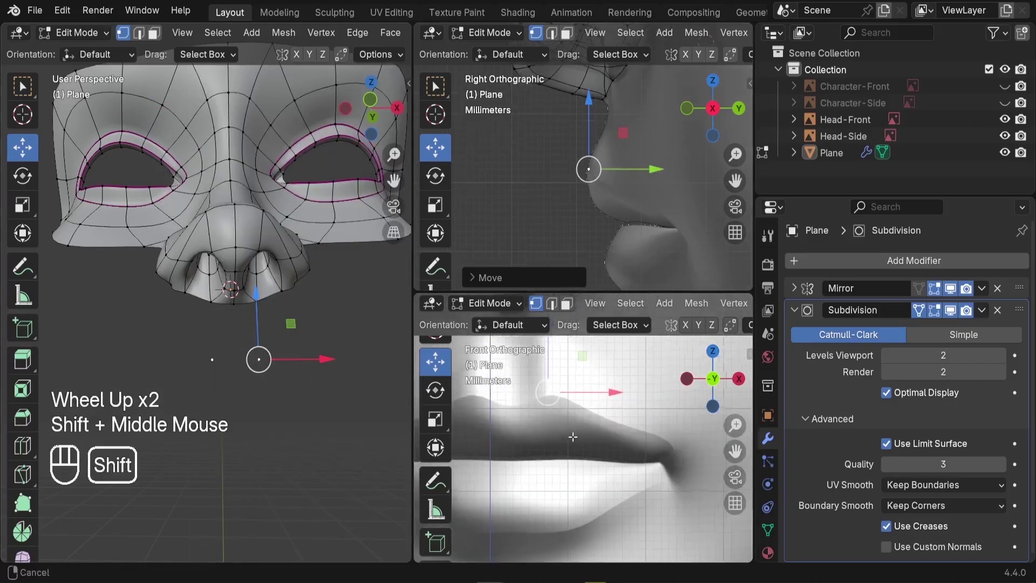
Extrude two vertices along the upper lip, sliding each along Y onto the side profile.
{"action": "key", "text": "e"}
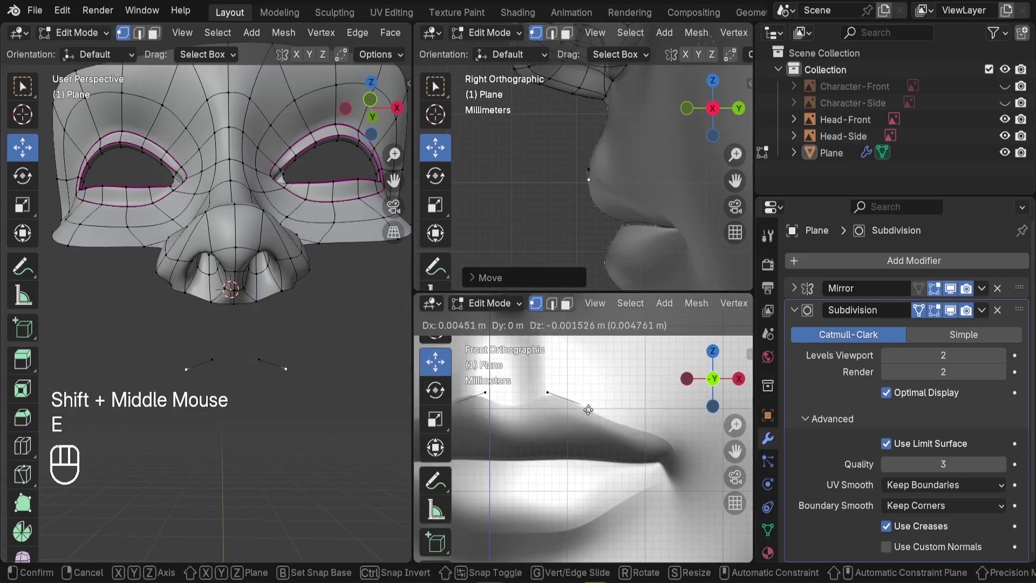
{"action": "left_click", "coordinate": [599, 416]}
{"action": "scroll", "coordinate": [614, 186], "scroll_direction": "up", "scroll_amount": 2}
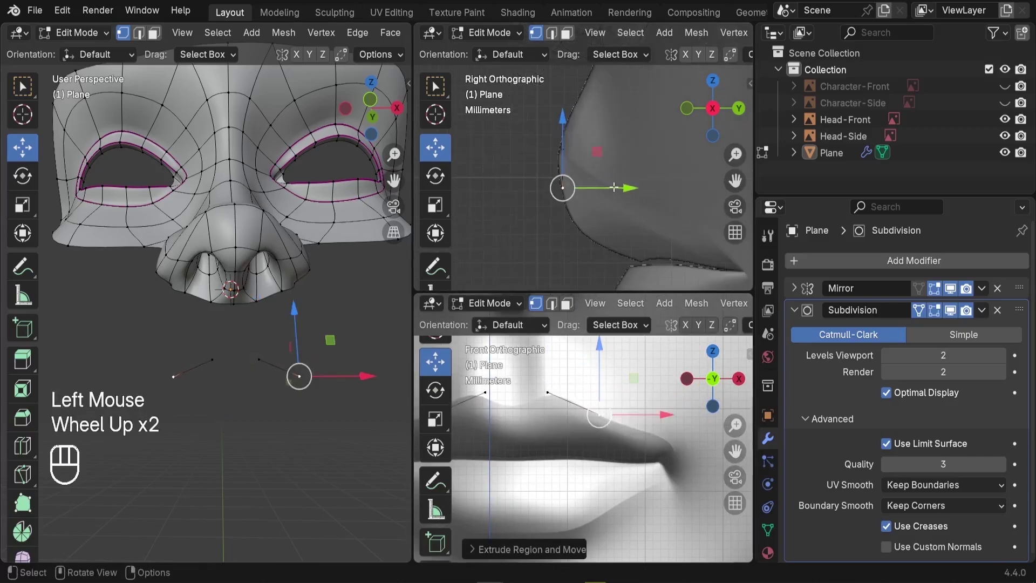
{"action": "left_click_drag", "start_coordinate": [609, 188], "coordinate": [658, 192]}
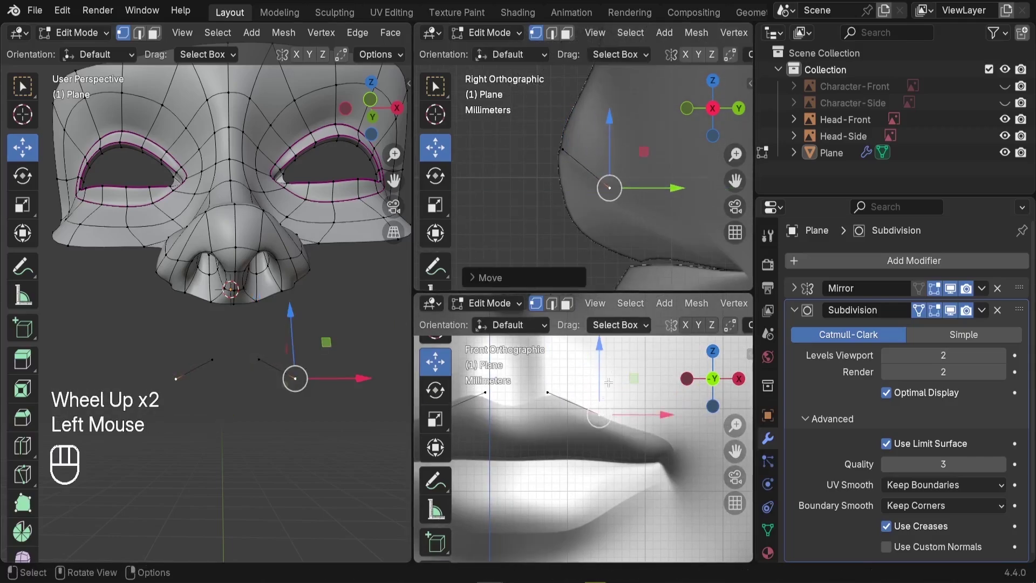
{"action": "middle_click_drag", "start_coordinate": [652, 439], "coordinate": [593, 429], "text": "shift"}
{"action": "key", "text": "e"}
{"action": "left_click", "coordinate": [599, 433]}
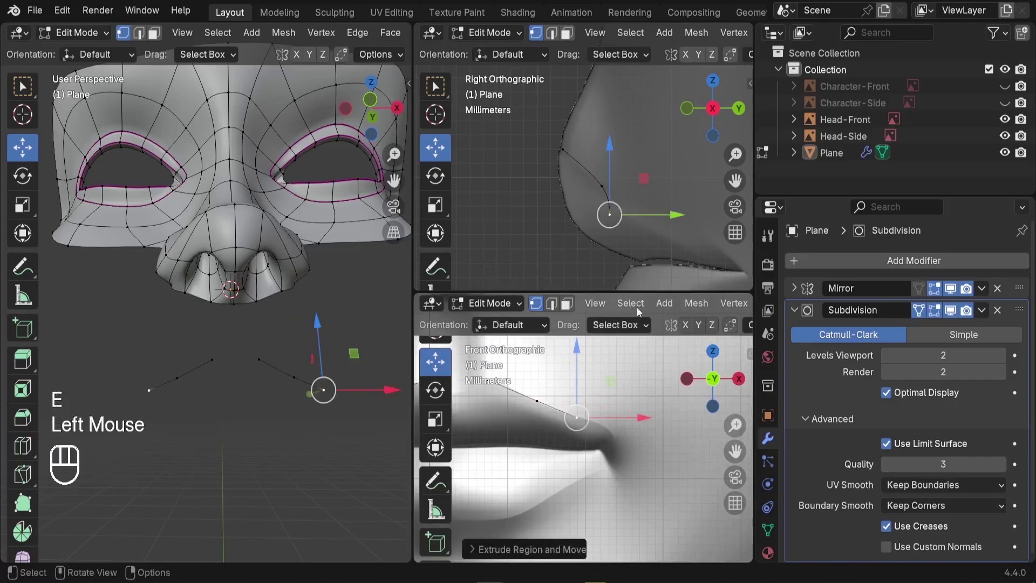
{"action": "mouse_move", "coordinate": [655, 219]}
{"action": "left_mouse_down"}
{"action": "mouse_move", "coordinate": [707, 218]}
{"action": "mouse_move", "coordinate": [675, 215]}
{"action": "left_mouse_up"}
{"action": "middle_click_drag", "start_coordinate": [675, 215], "coordinate": [620, 130], "text": "shift"}
Extrude one more upper-lip vertex and a vertex at the mouth corner.
{"action": "key", "text": "e"}
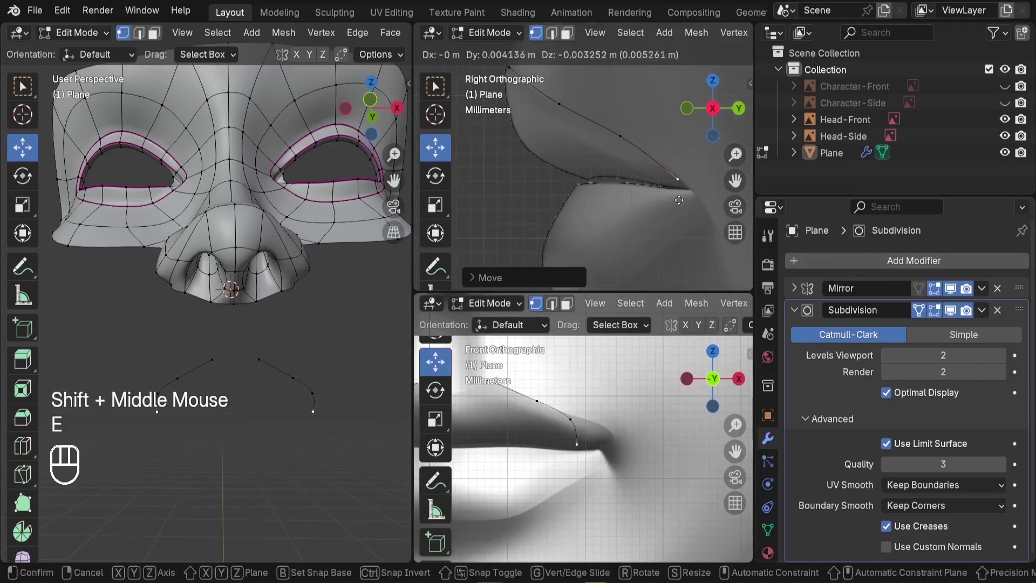
{"action": "left_click", "coordinate": [679, 199]}
{"action": "left_click_drag", "start_coordinate": [618, 434], "coordinate": [618, 390]}
{"action": "middle_click_drag", "start_coordinate": [676, 209], "coordinate": [636, 205], "text": "shift"}
{"action": "key", "text": "e"}
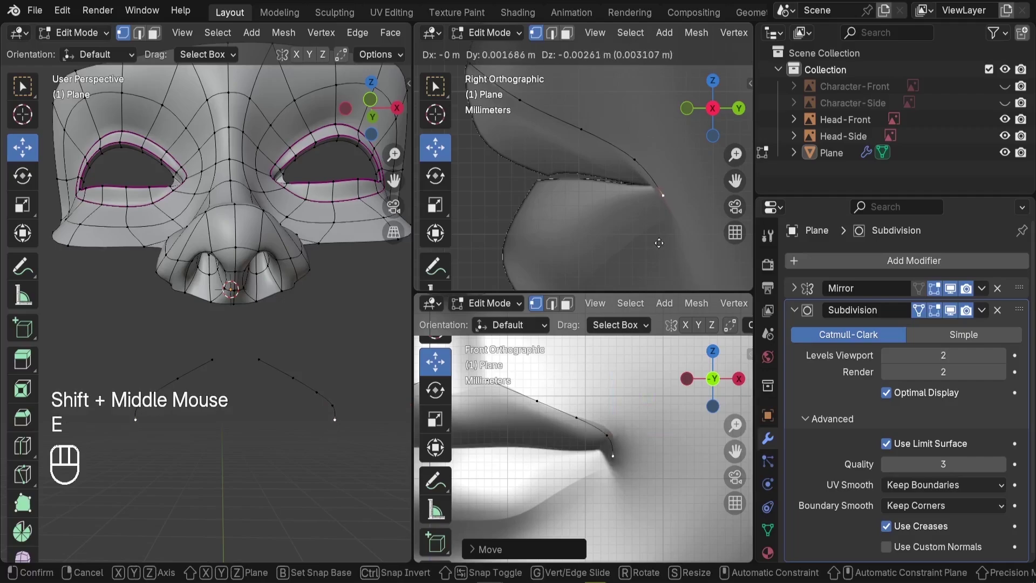
{"action": "left_click", "coordinate": [659, 243]}
{"action": "middle_click_drag", "start_coordinate": [658, 242], "coordinate": [659, 189], "text": "shift"}
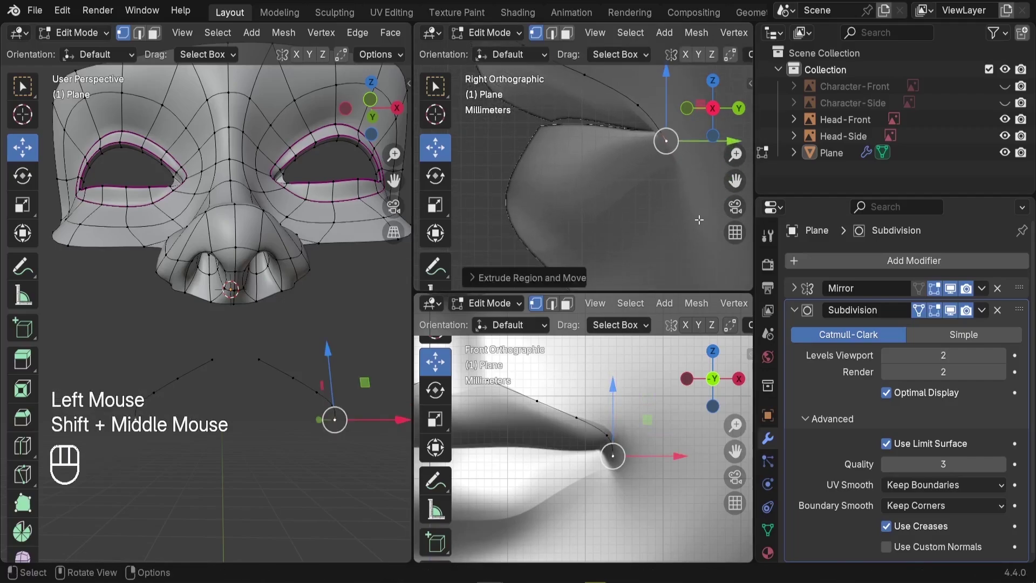
Extrude two vertices down onto the lower lip, sliding each inward along X.
{"action": "key", "text": "e"}
{"action": "left_click", "coordinate": [651, 352]}
{"action": "left_click_drag", "start_coordinate": [656, 472], "coordinate": [630, 473]}
{"action": "middle_click_drag", "start_coordinate": [621, 178], "coordinate": [620, 158], "text": "shift"}
{"action": "key", "text": "e"}
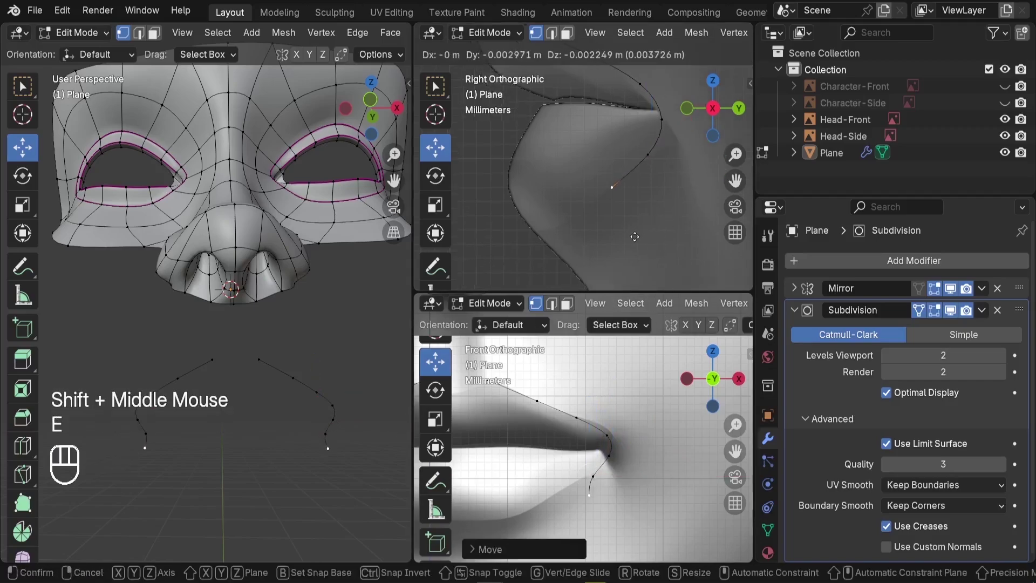
{"action": "left_click", "coordinate": [615, 186]}
{"action": "left_click_drag", "start_coordinate": [643, 491], "coordinate": [606, 496]}
{"action": "middle_click_drag", "start_coordinate": [613, 185], "coordinate": [633, 141], "text": "shift"}
Extrude two more lower-lip vertices toward the centre, adjusting them along X and Z.
{"action": "key", "text": "e"}
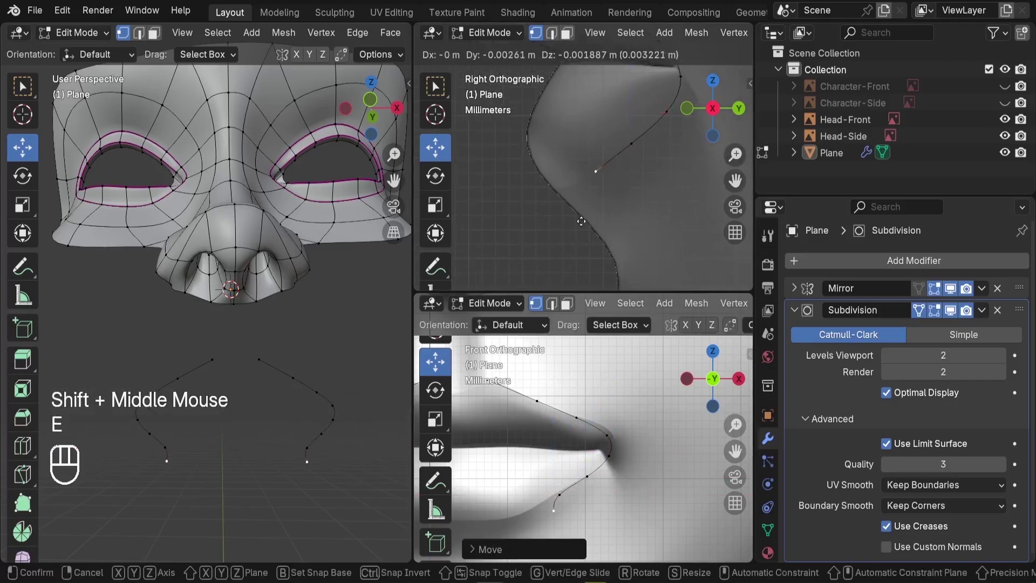
{"action": "left_click", "coordinate": [580, 221]}
{"action": "left_click_drag", "start_coordinate": [612, 512], "coordinate": [567, 520]}
{"action": "left_click_drag", "start_coordinate": [508, 458], "coordinate": [515, 469]}
{"action": "middle_click_drag", "start_coordinate": [594, 182], "coordinate": [596, 189], "text": "shift"}
{"action": "key", "text": "e"}
{"action": "left_click", "coordinate": [594, 208]}
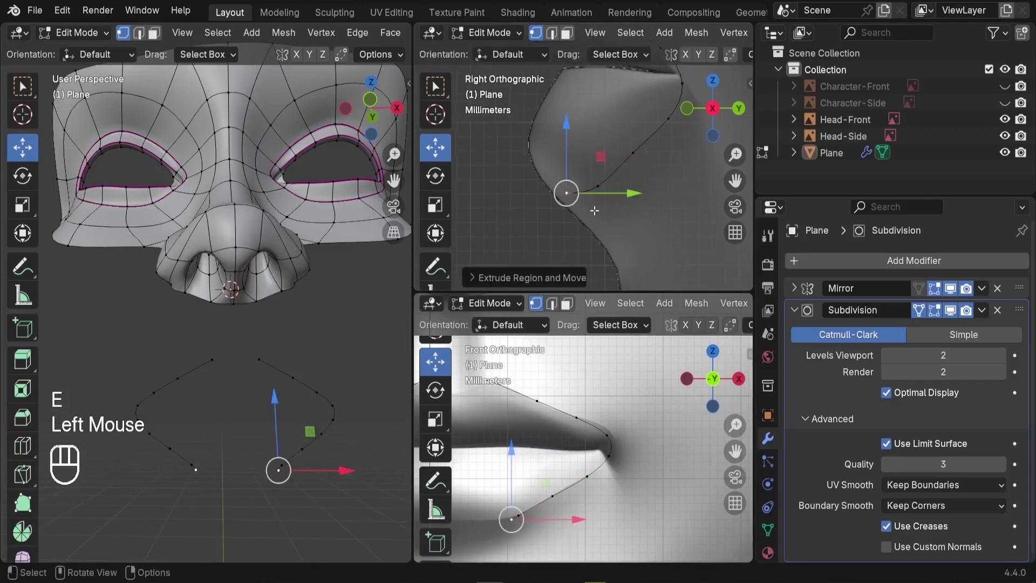
{"action": "middle_click_drag", "start_coordinate": [546, 516], "coordinate": [665, 399], "text": "shift"}
{"action": "left_click_drag", "start_coordinate": [664, 400], "coordinate": [592, 413]}
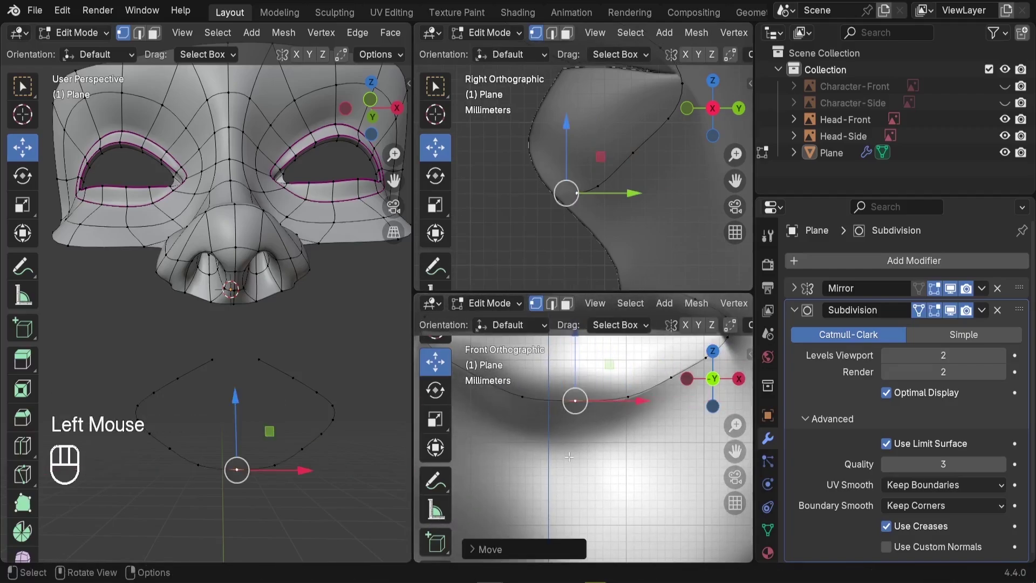
Extrude a new centre vertex from the middle upper-lip vertex and reposition two lip vertices.
{"action": "scroll", "coordinate": [569, 456], "scroll_direction": "down", "scroll_amount": 3}
{"action": "scroll", "coordinate": [586, 338], "scroll_direction": "up", "scroll_amount": 4}
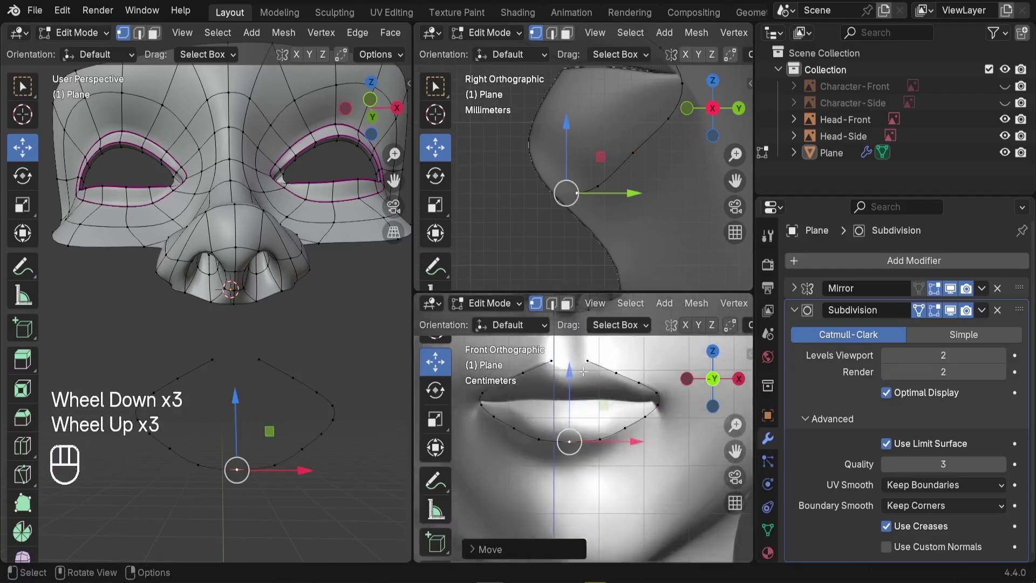
{"action": "middle_click_drag", "start_coordinate": [585, 345], "coordinate": [593, 394], "text": "shift"}
{"action": "left_click", "coordinate": [599, 405]}
{"action": "scroll", "coordinate": [585, 390], "scroll_direction": "up", "scroll_amount": 3}
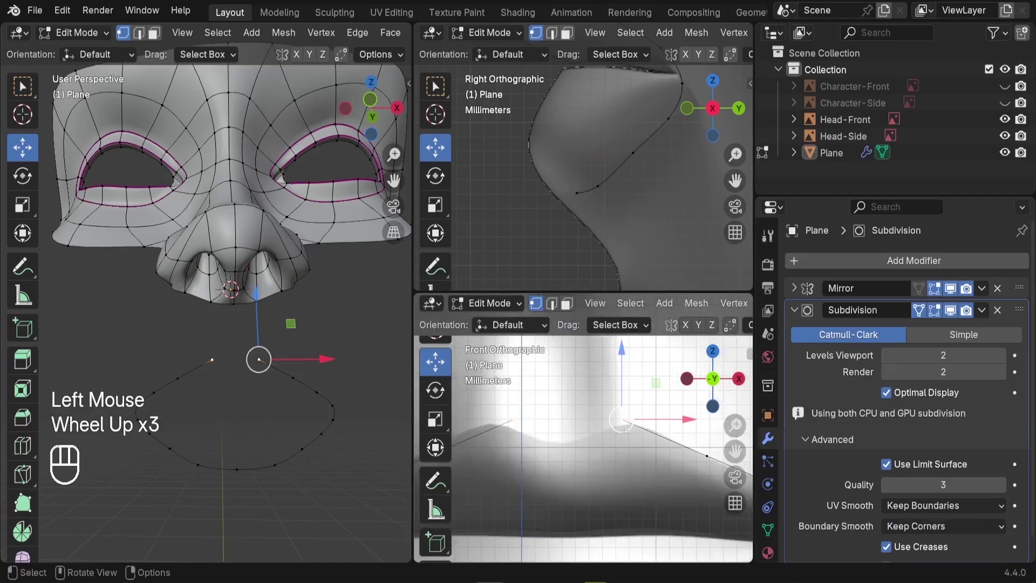
{"action": "key", "text": "e"}
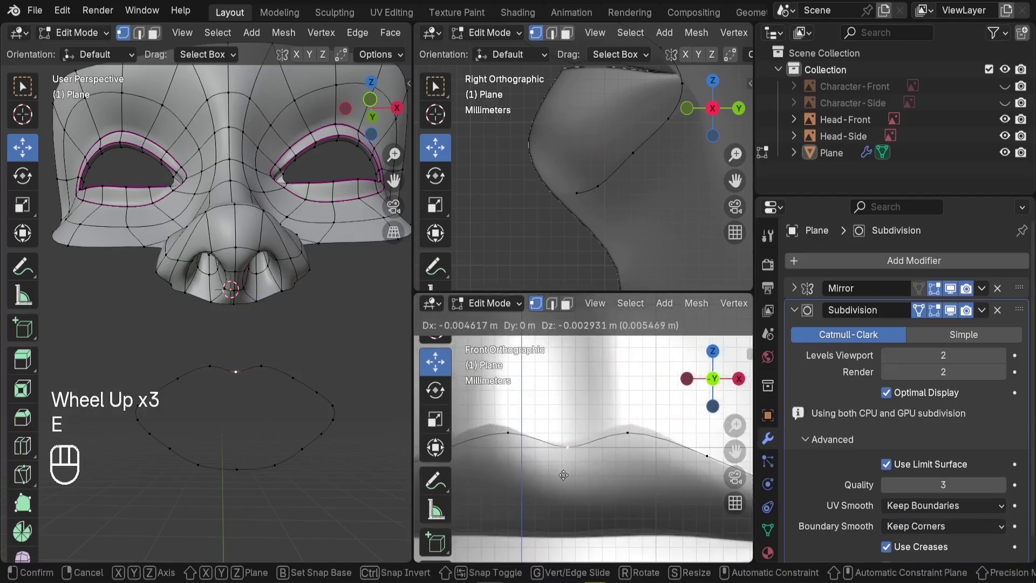
{"action": "left_click", "coordinate": [566, 474]}
{"action": "left_click", "coordinate": [626, 435], "text": "shift"}
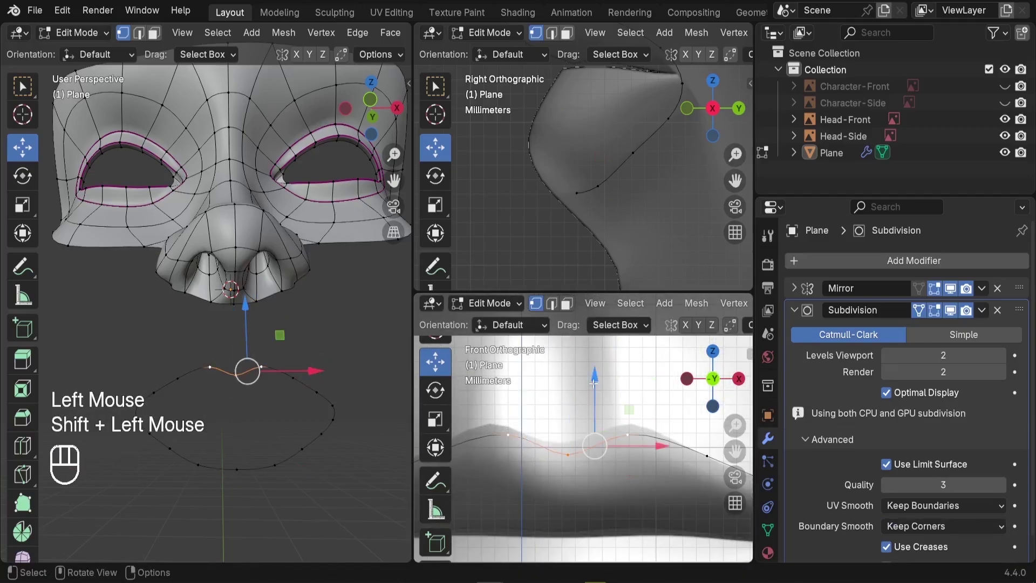
{"action": "left_click_drag", "start_coordinate": [595, 453], "coordinate": [580, 370]}
Push lip-outline vertices along the depth axis to follow the side-profile lip curve.
{"action": "scroll", "coordinate": [166, 298], "scroll_direction": "down", "scroll_amount": 3}
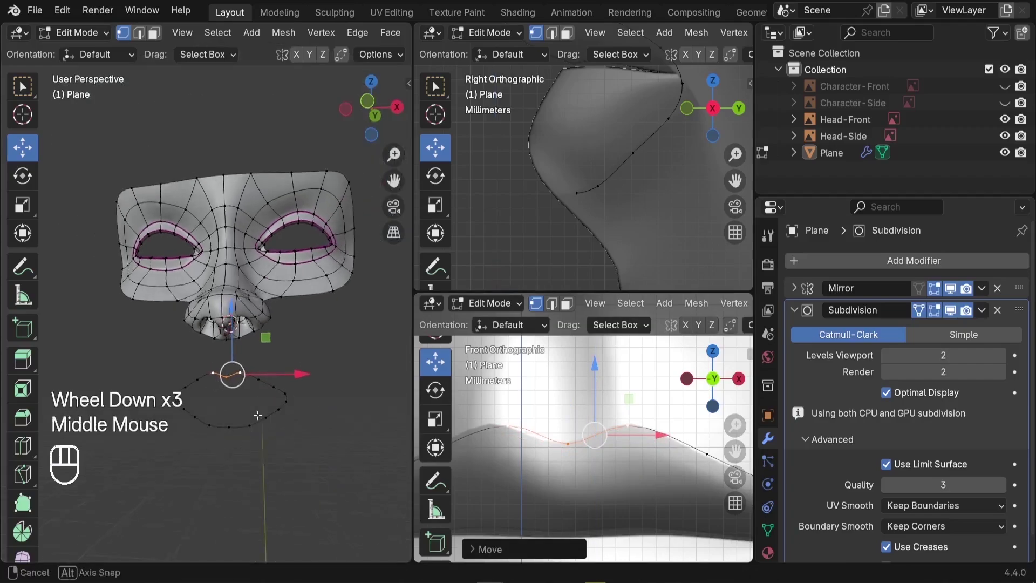
{"action": "middle_click_drag", "start_coordinate": [165, 297], "coordinate": [234, 430]}
{"action": "scroll", "coordinate": [234, 430], "scroll_direction": "up", "scroll_amount": 2}
{"action": "scroll", "coordinate": [569, 173], "scroll_direction": "down", "scroll_amount": 2}
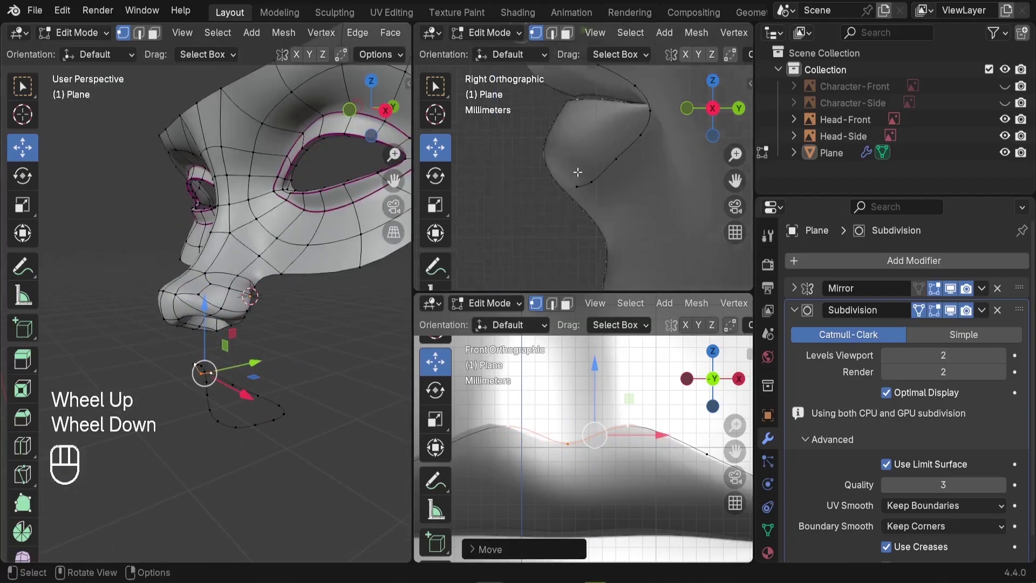
{"action": "left_click", "coordinate": [568, 197]}
{"action": "scroll", "coordinate": [570, 194], "scroll_direction": "up", "scroll_amount": 2}
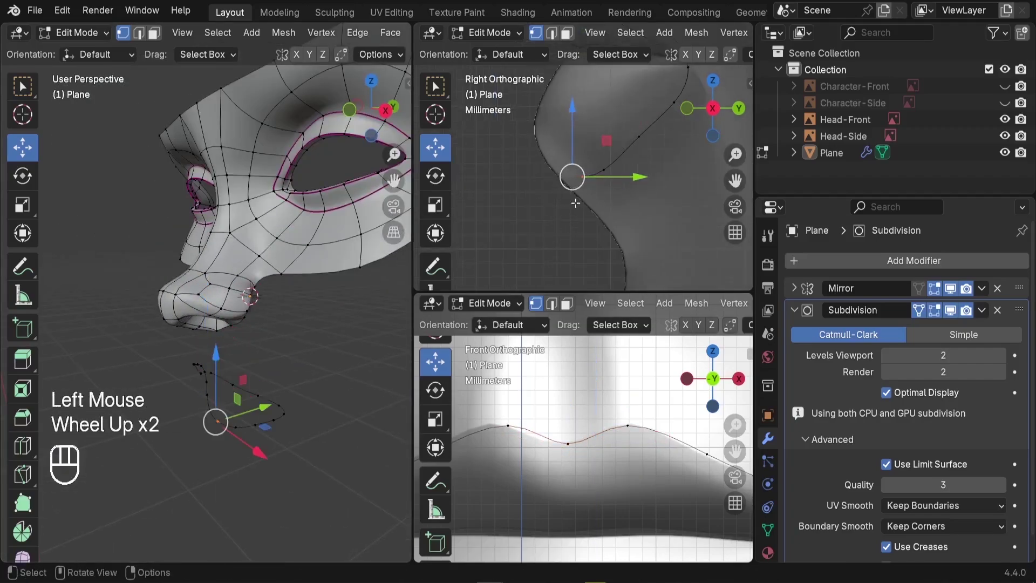
{"action": "left_click", "coordinate": [558, 177]}
{"action": "left_click_drag", "start_coordinate": [615, 177], "coordinate": [598, 188]}
{"action": "left_click", "coordinate": [603, 172]}
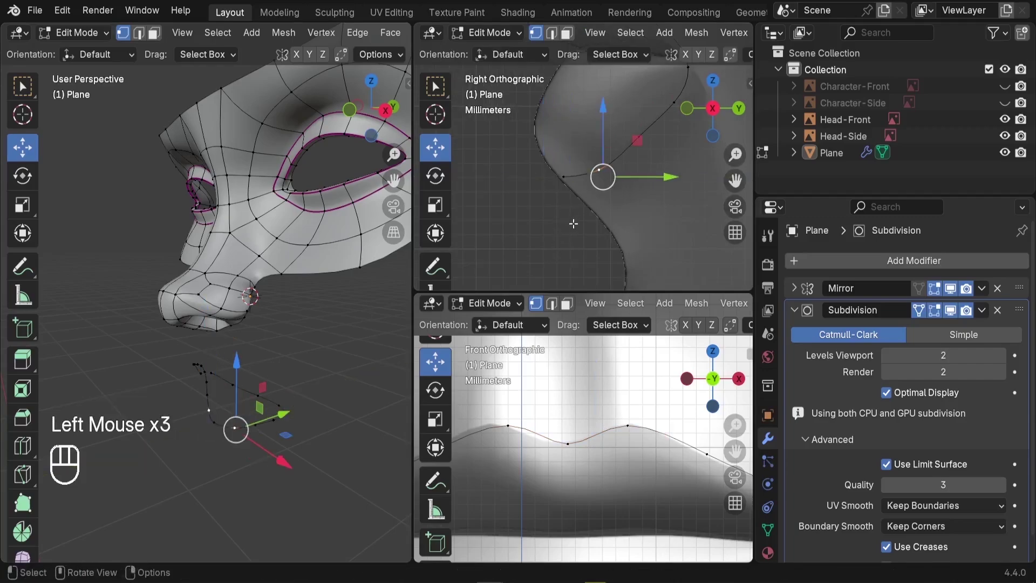
{"action": "left_click_drag", "start_coordinate": [507, 222], "coordinate": [580, 141]}
{"action": "left_click_drag", "start_coordinate": [626, 177], "coordinate": [622, 183]}
Face the mask and return to Object Mode to preview the smoothed outline.
{"action": "scroll", "coordinate": [558, 239], "scroll_direction": "down", "scroll_amount": 2}
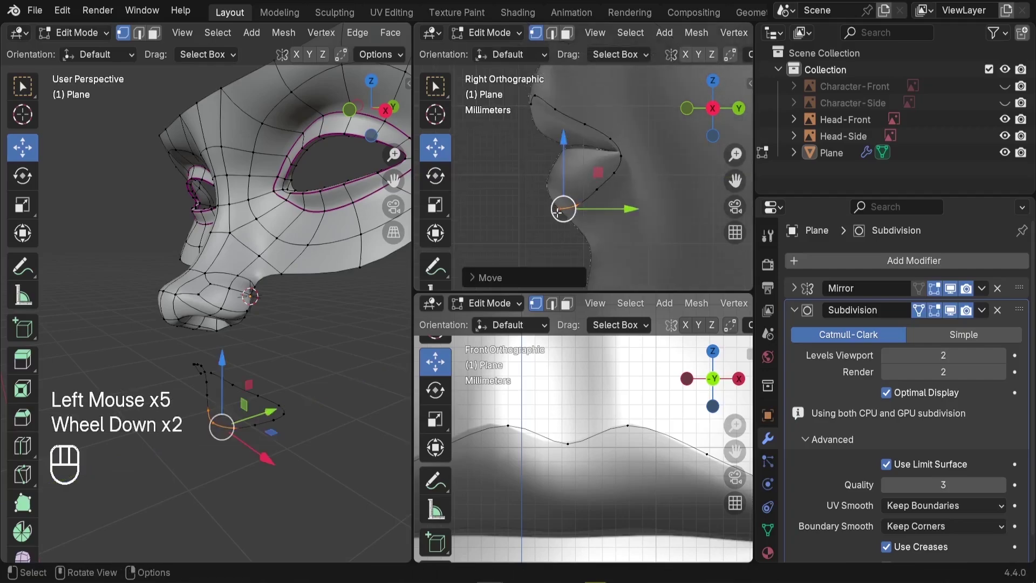
{"action": "scroll", "coordinate": [557, 212], "scroll_direction": "down", "scroll_amount": 2}
{"action": "middle_click_drag", "start_coordinate": [178, 399], "coordinate": [206, 402]}
{"action": "key", "text": "Tab"}
Back in Edit Mode, slide an upper-lip vertex along Y toward the side-profile lip edge.
{"action": "scroll", "coordinate": [593, 222], "scroll_direction": "down", "scroll_amount": 2}
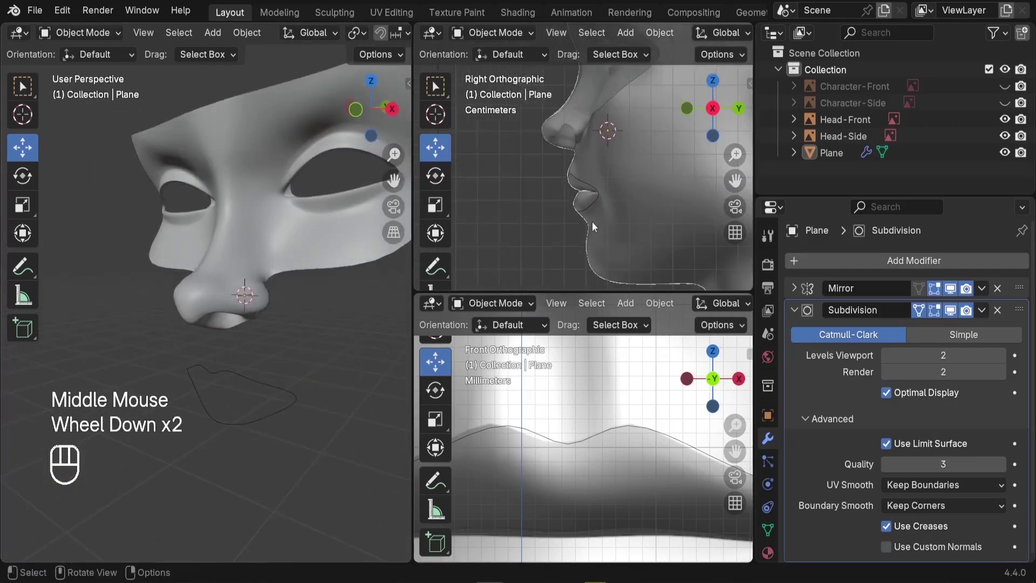
{"action": "scroll", "coordinate": [544, 158], "scroll_direction": "up", "scroll_amount": 2}
{"action": "scroll", "coordinate": [620, 208], "scroll_direction": "up", "scroll_amount": 3}
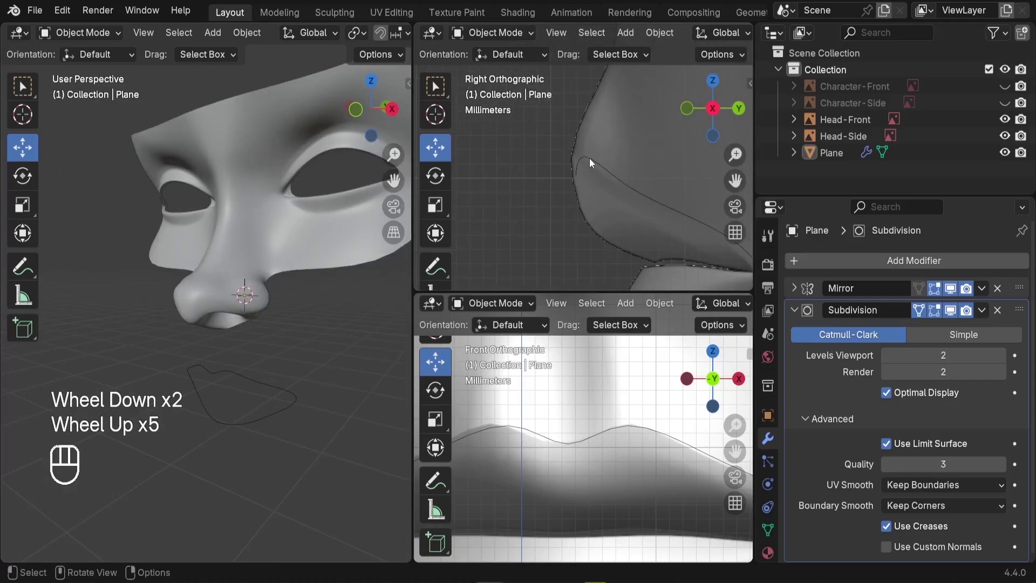
{"action": "key", "text": "Tab"}
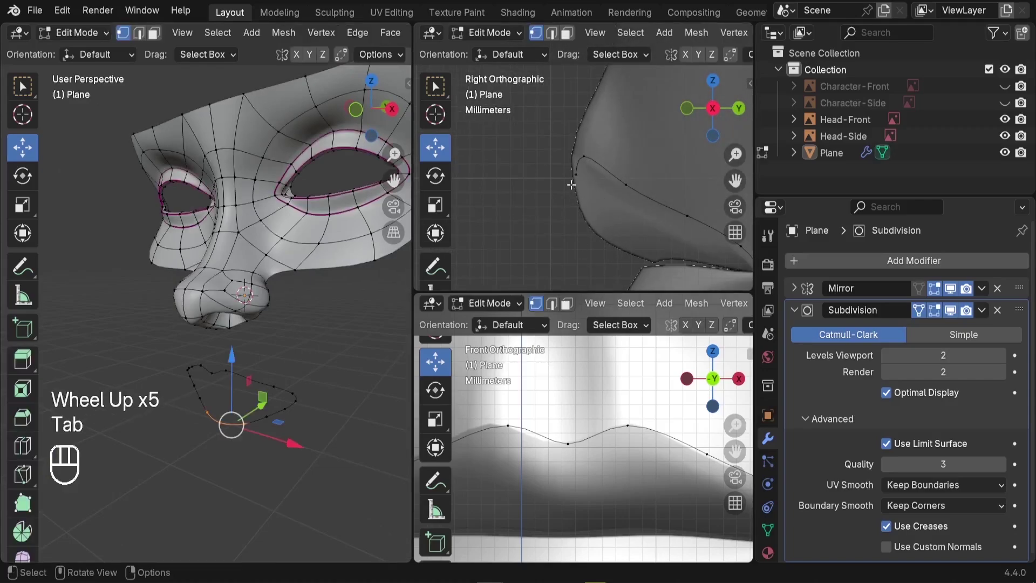
{"action": "scroll", "coordinate": [535, 150], "scroll_direction": "down", "scroll_amount": 2}
{"action": "left_click", "coordinate": [566, 161]}
{"action": "scroll", "coordinate": [609, 159], "scroll_direction": "up", "scroll_amount": 2}
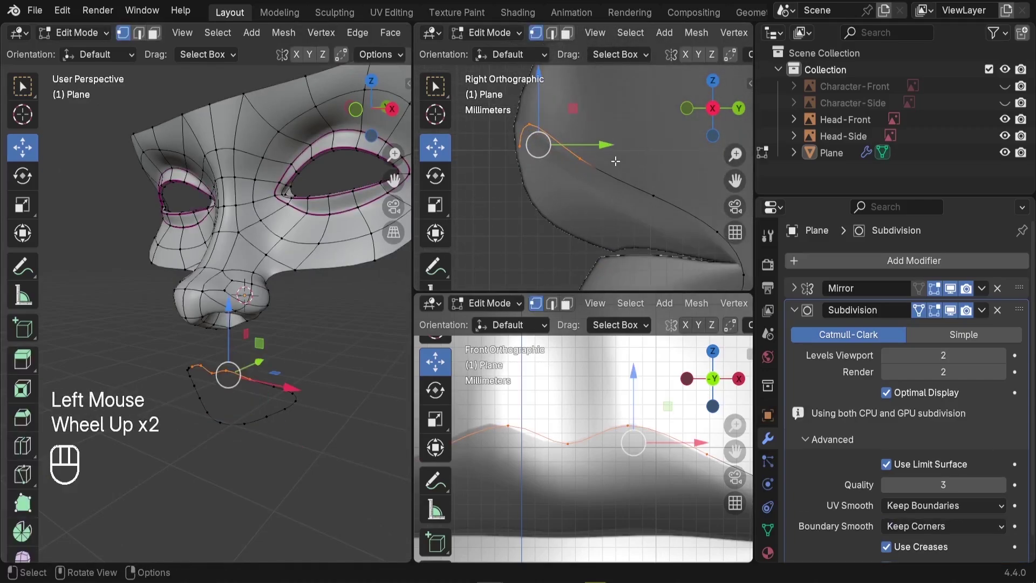
{"action": "left_click_drag", "start_coordinate": [596, 147], "coordinate": [571, 169]}
{"action": "left_click", "coordinate": [545, 156]}
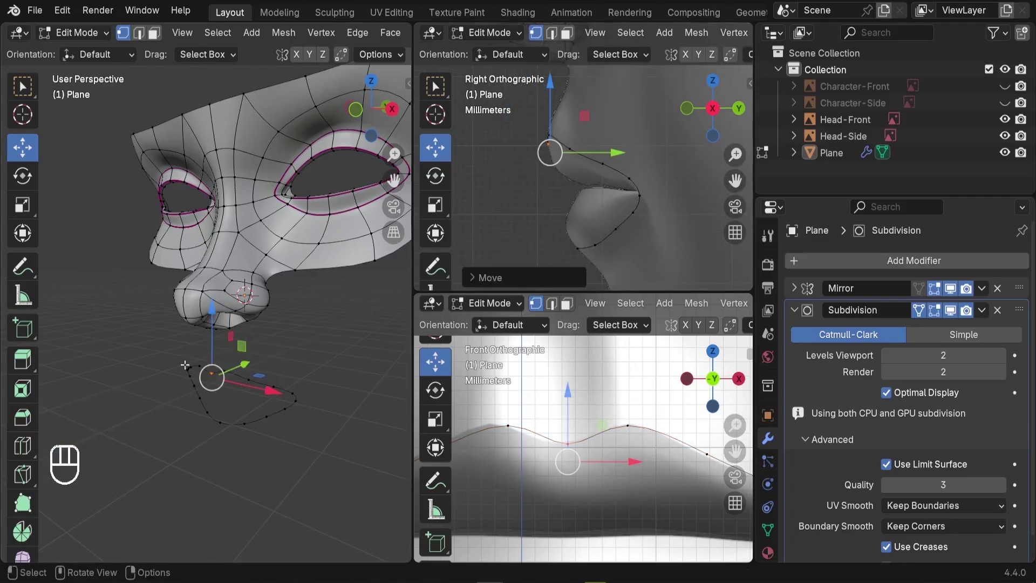
Select the upper-lip vertices and extrude them downward into a band of faces.
{"action": "middle_click_drag", "start_coordinate": [185, 365], "coordinate": [216, 373]}
{"action": "scroll", "coordinate": [216, 373], "scroll_direction": "up", "scroll_amount": 2}
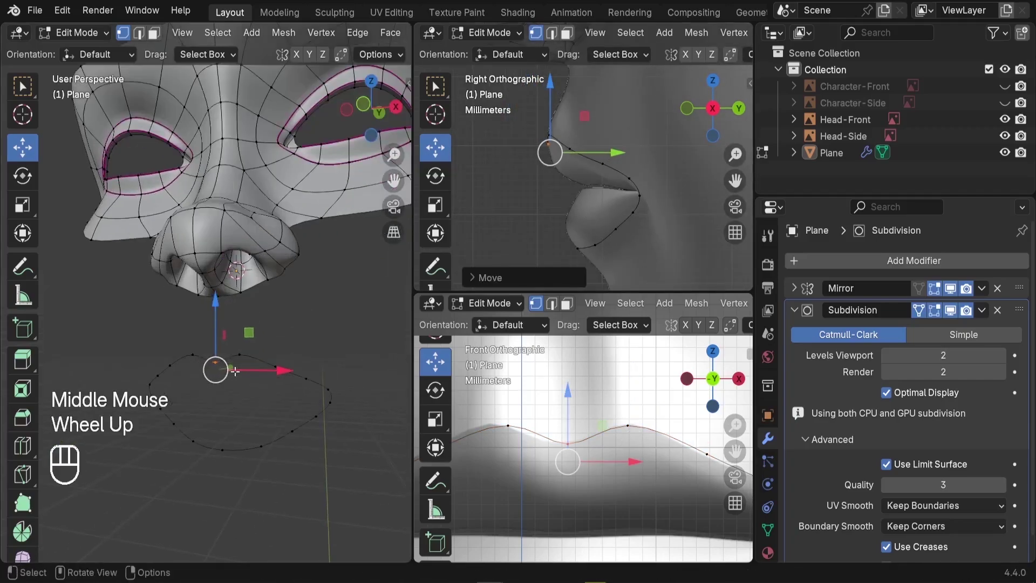
{"action": "left_click", "coordinate": [275, 368], "text": "shift"}
{"action": "left_click", "coordinate": [292, 377], "text": "shift"}
{"action": "left_click", "coordinate": [294, 379], "text": "shift"}
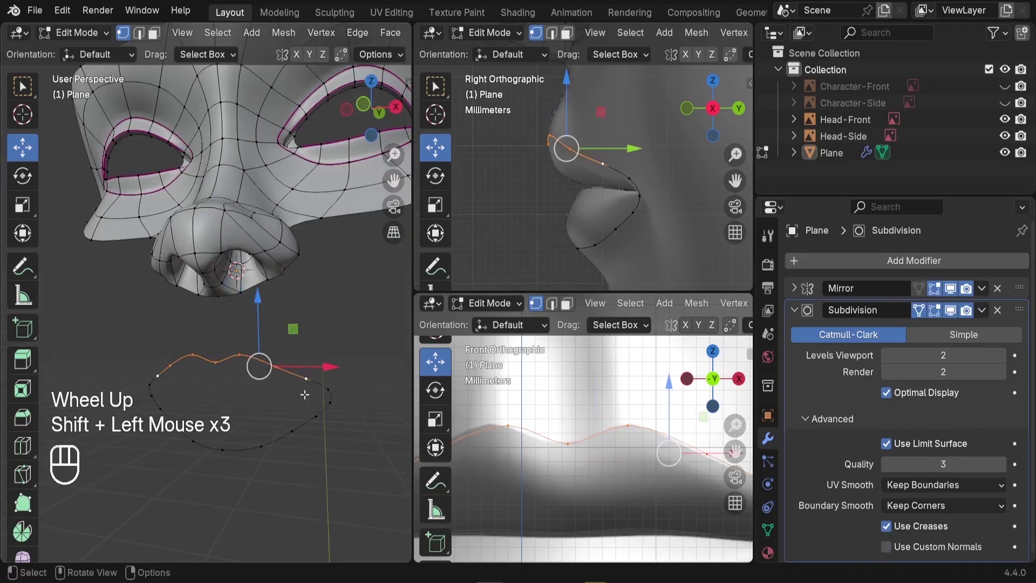
{"action": "key", "text": "e"}
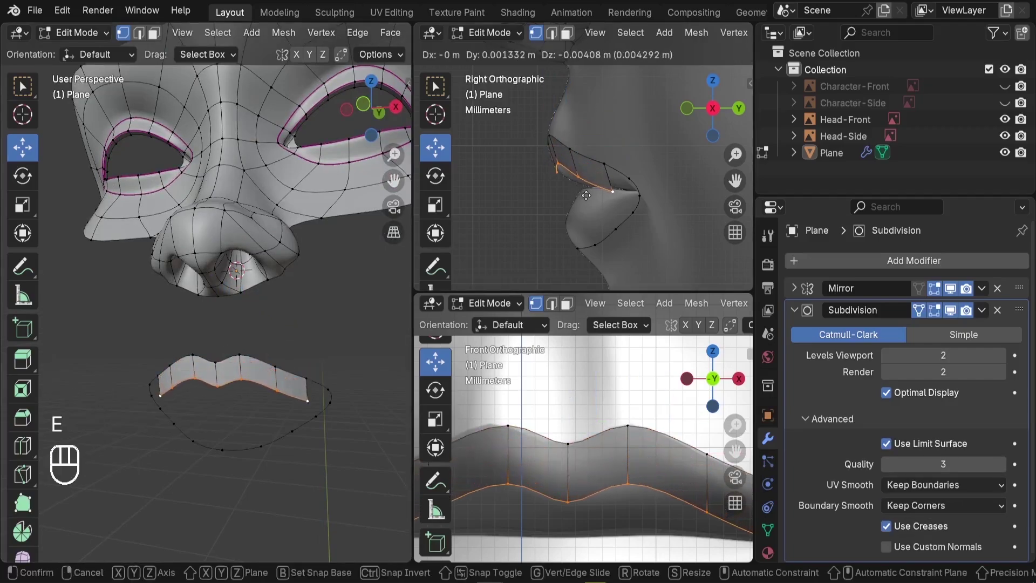
{"action": "left_click", "coordinate": [580, 186]}
Scale the band's new inner edge flat along Z to about 0.32.
{"action": "scroll", "coordinate": [539, 325], "scroll_direction": "up", "scroll_amount": 1}
{"action": "scroll", "coordinate": [538, 382], "scroll_direction": "down", "scroll_amount": 2}
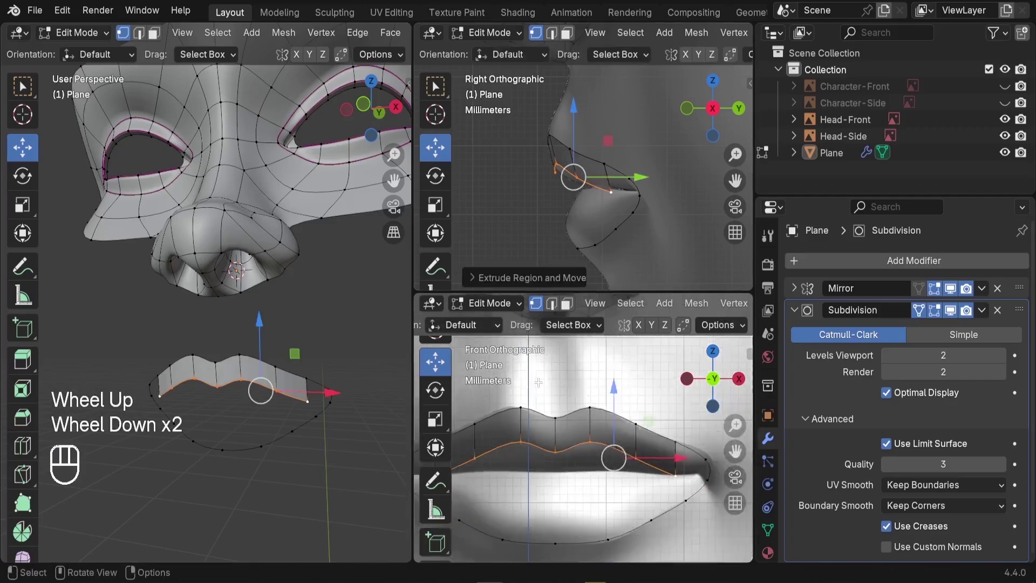
{"action": "scroll", "coordinate": [605, 468], "scroll_direction": "up", "scroll_amount": 2}
{"action": "key", "text": "s"}
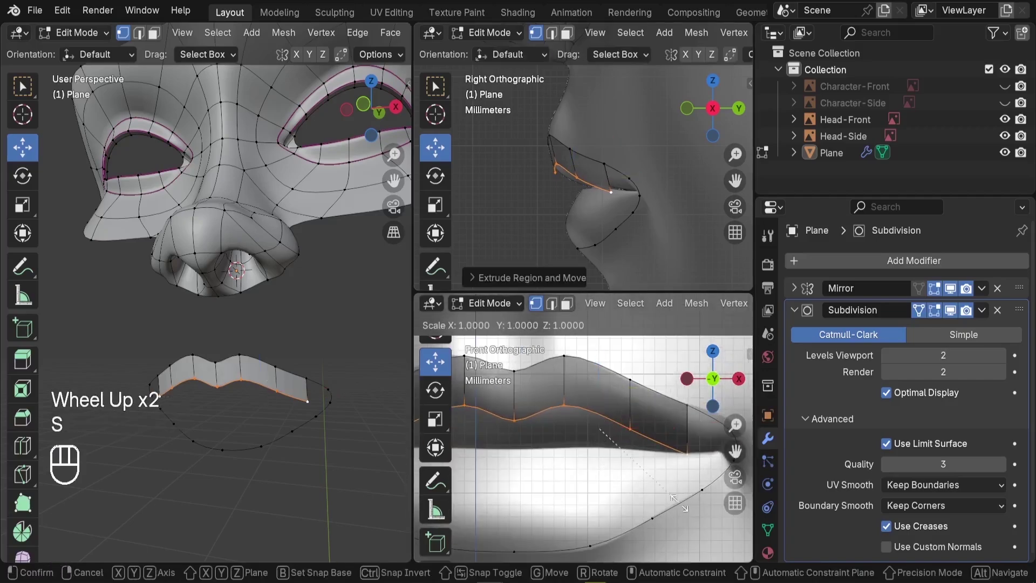
{"action": "key", "text": "z"}
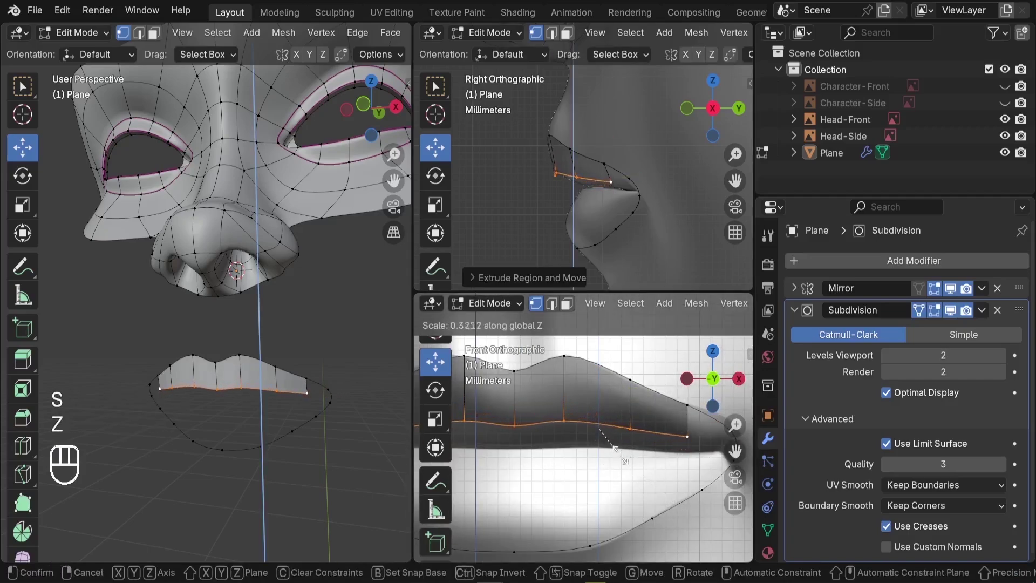
{"action": "left_click", "coordinate": [613, 455]}
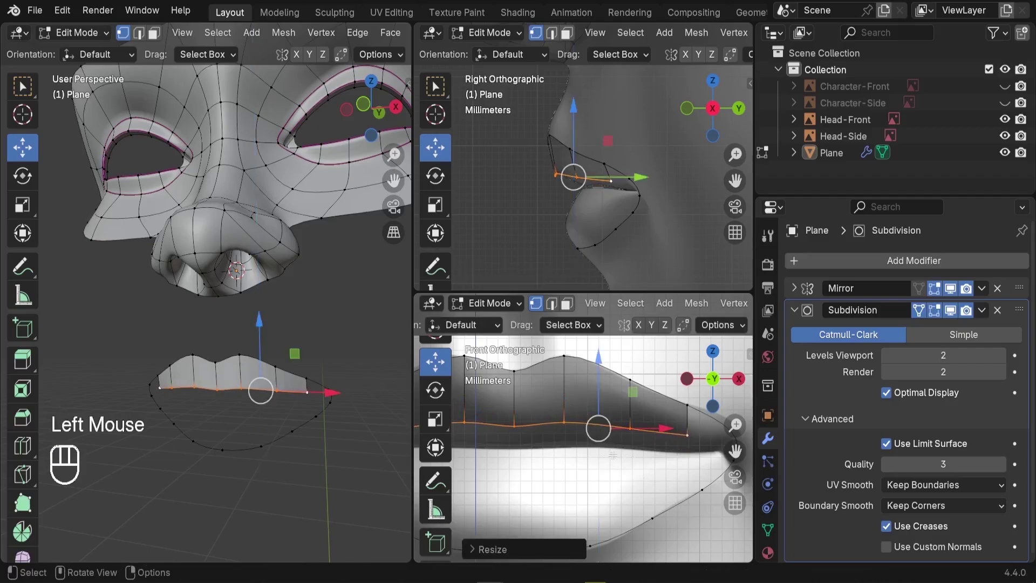
{"action": "scroll", "coordinate": [263, 400], "scroll_direction": "up", "scroll_amount": 2}
{"action": "middle_click_drag", "start_coordinate": [263, 400], "coordinate": [227, 434]}
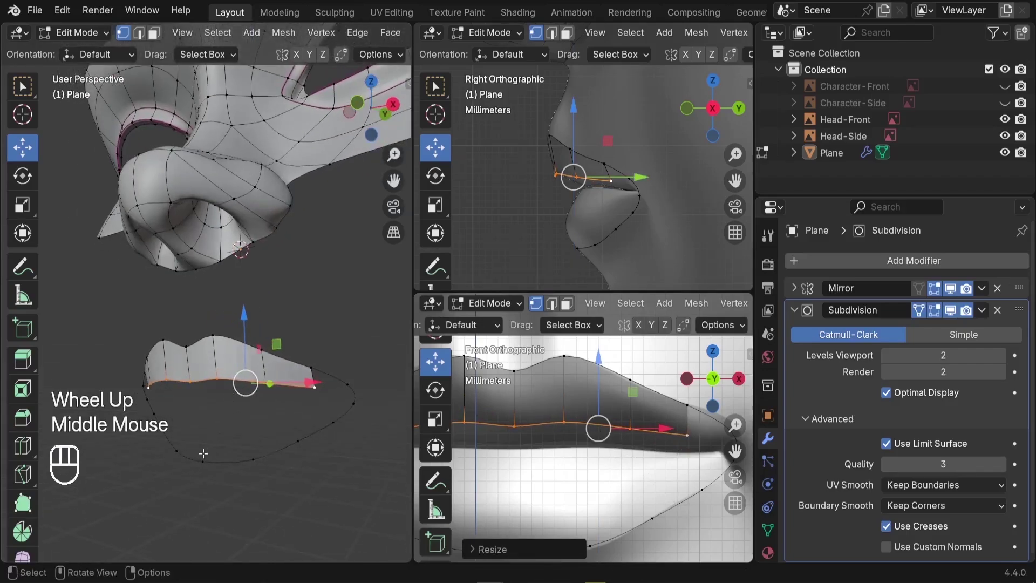
Extrude the four lower-lip outline vertices into a new band of faces.
{"action": "left_click", "coordinate": [207, 461]}
{"action": "left_click", "coordinate": [253, 459], "text": "shift"}
{"action": "left_click", "coordinate": [295, 452], "text": "shift"}
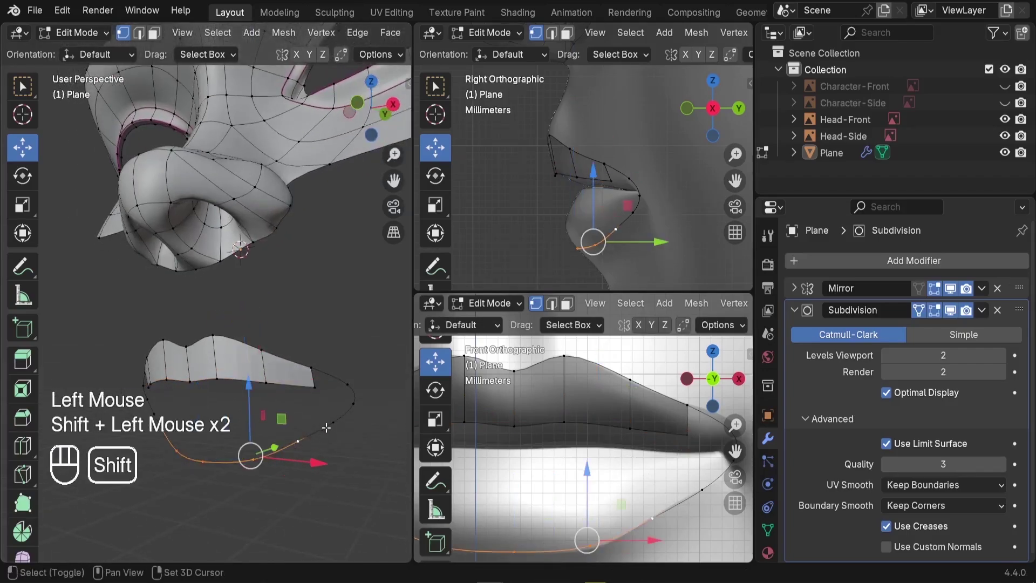
{"action": "left_click", "coordinate": [327, 427], "text": "shift"}
{"action": "scroll", "coordinate": [594, 235], "scroll_direction": "up", "scroll_amount": 1}
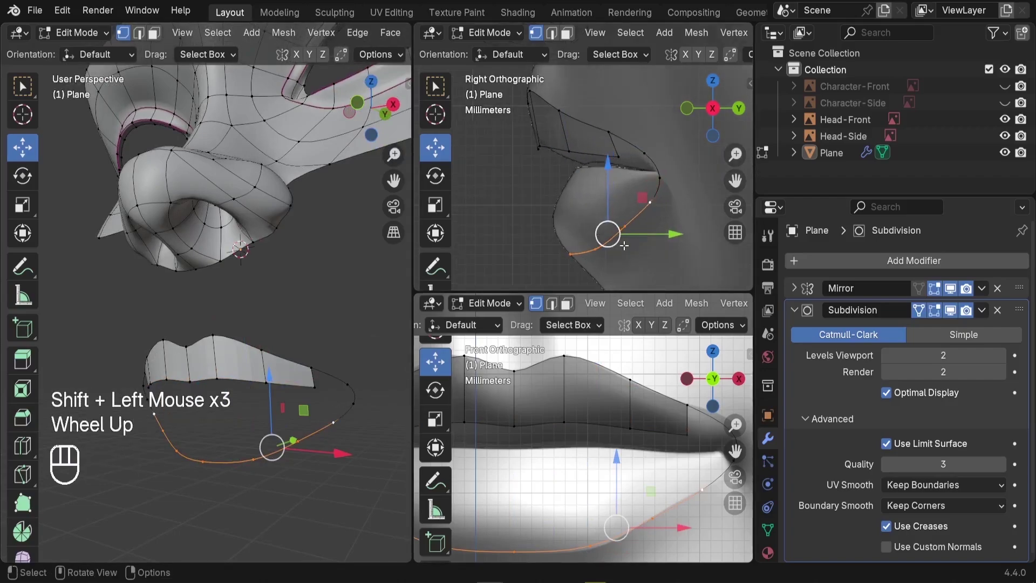
{"action": "key", "text": "e"}
{"action": "left_click", "coordinate": [603, 213]}
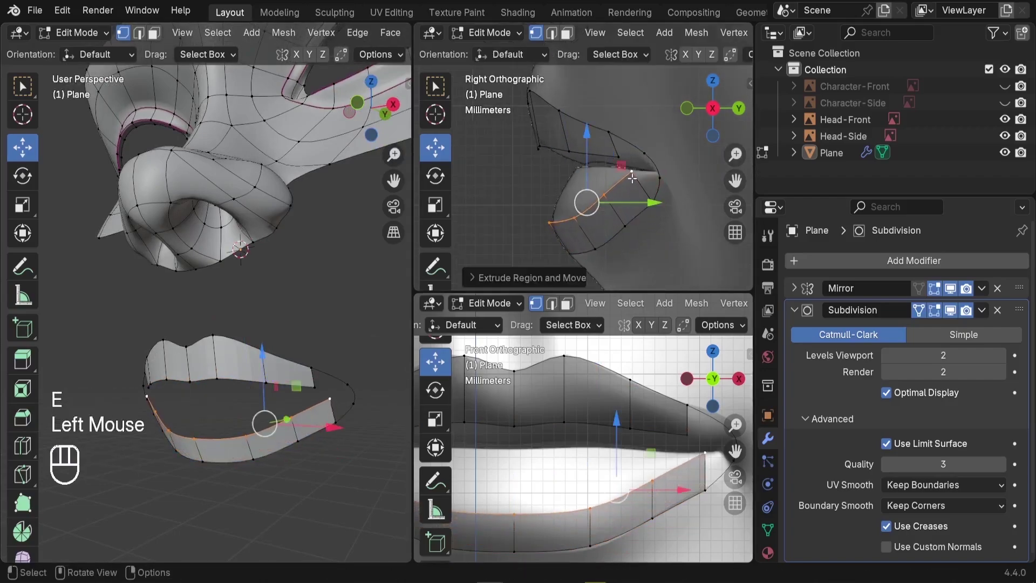
Move the lip-corner vertex and the next lower-lip vertex to fit the reference.
{"action": "scroll", "coordinate": [631, 177], "scroll_direction": "up", "scroll_amount": 2}
{"action": "left_click_drag", "start_coordinate": [630, 169], "coordinate": [582, 194]}
{"action": "left_click", "coordinate": [583, 195]}
{"action": "left_click", "coordinate": [636, 215]}
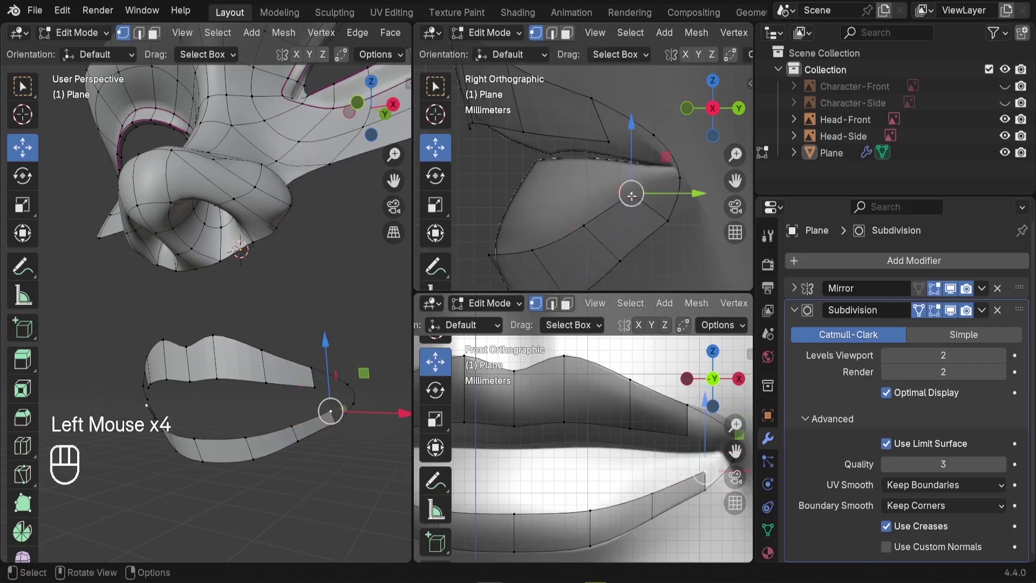
{"action": "key", "text": "g"}
{"action": "left_click", "coordinate": [636, 215]}
{"action": "left_click", "coordinate": [591, 237]}
{"action": "key", "text": "g"}
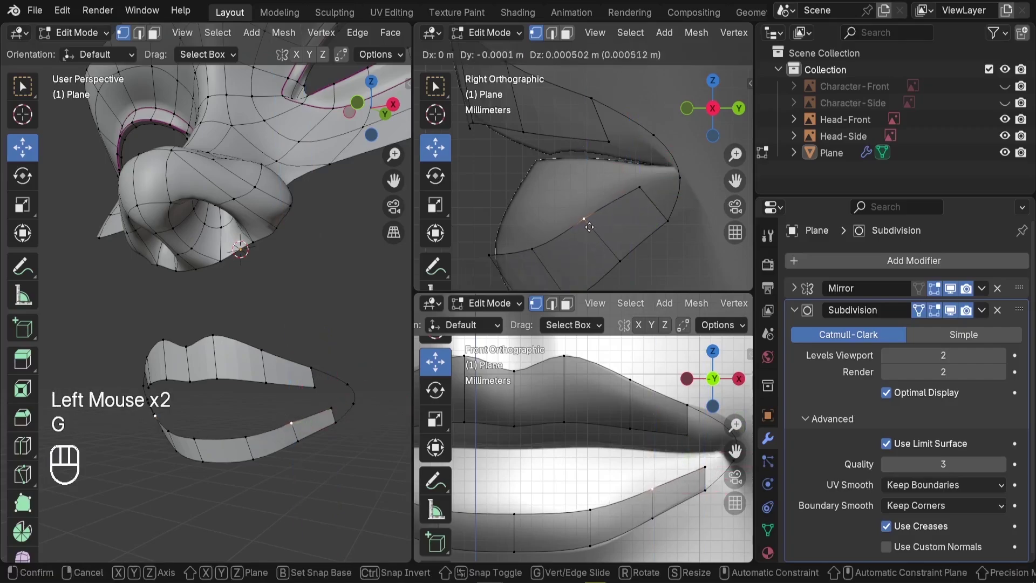
{"action": "left_click", "coordinate": [550, 252]}
Nudge the remaining lower-lip inner-edge vertices against the Right Ortho reference.
{"action": "double_click", "coordinate": [532, 247]}
{"action": "key", "text": "g"}
{"action": "left_click", "coordinate": [532, 238]}
{"action": "double_click", "coordinate": [491, 253]}
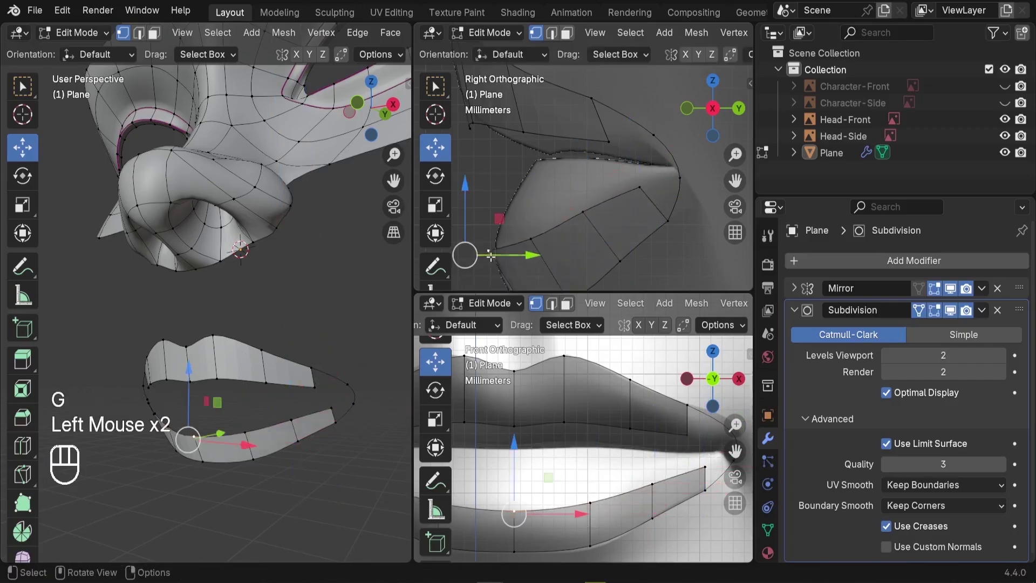
{"action": "key", "text": "g"}
{"action": "left_click", "coordinate": [504, 254]}
{"action": "scroll", "coordinate": [532, 203], "scroll_direction": "down", "scroll_amount": 2}
{"action": "scroll", "coordinate": [531, 204], "scroll_direction": "up", "scroll_amount": 2}
{"action": "key", "text": "g"}
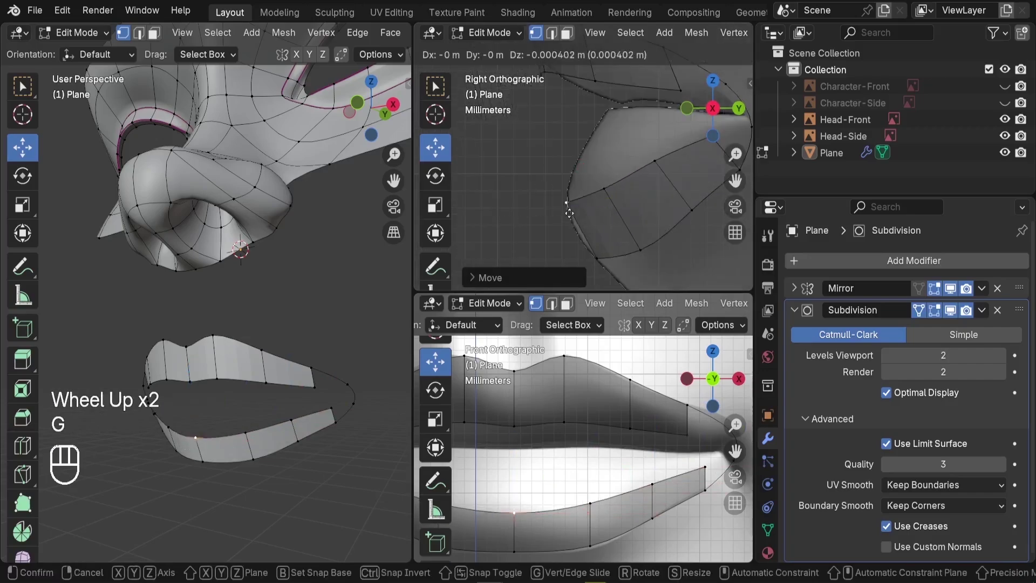
{"action": "left_click", "coordinate": [568, 221]}
{"action": "double_click", "coordinate": [606, 189]}
{"action": "key", "text": "g"}
{"action": "left_click", "coordinate": [613, 197]}
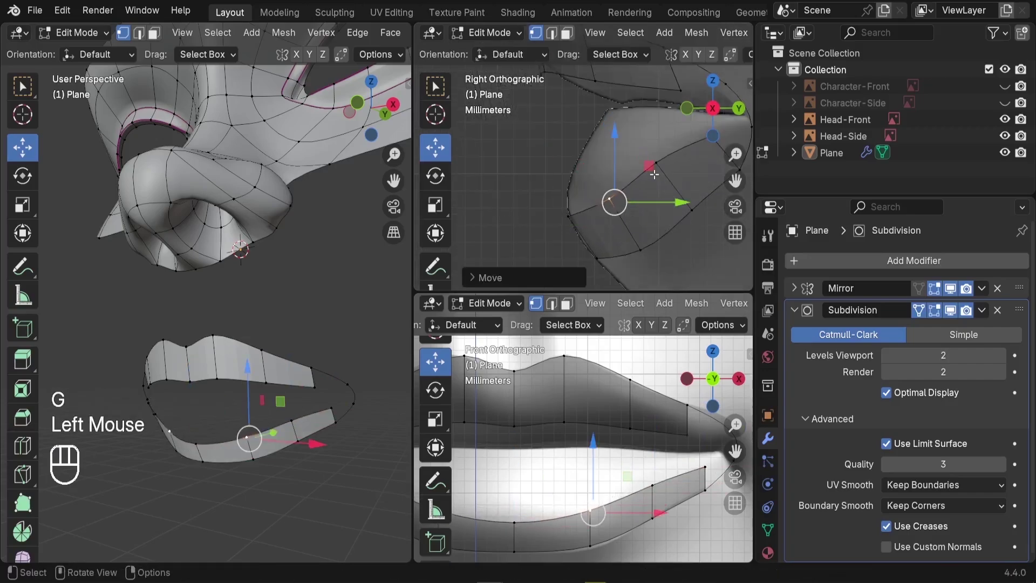
{"action": "double_click", "coordinate": [658, 174]}
{"action": "key", "text": "g"}
{"action": "left_click", "coordinate": [669, 184]}
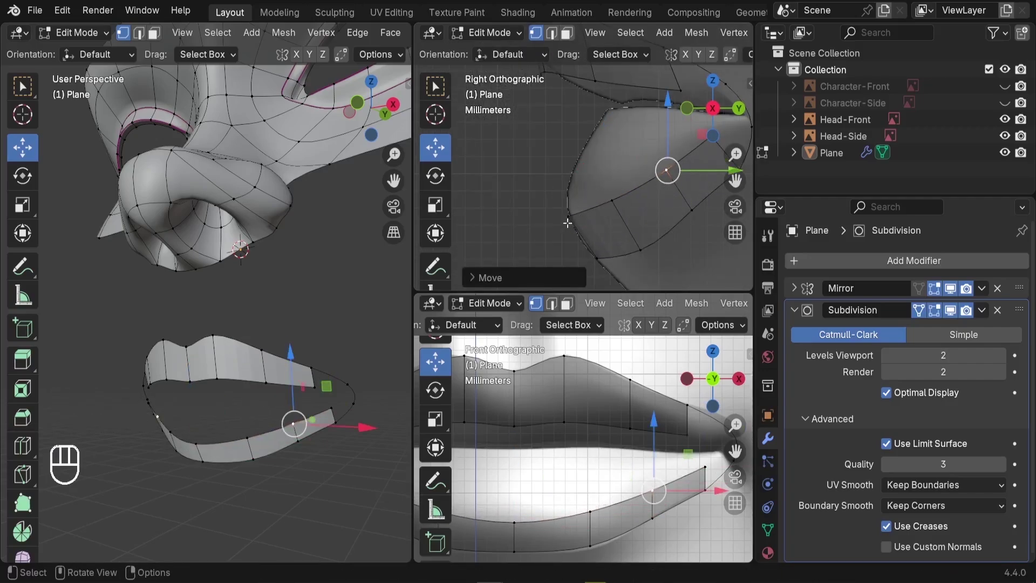
Extrude the four lower-lip inner-edge vertices into a new strip.
{"action": "left_click", "coordinate": [563, 219]}
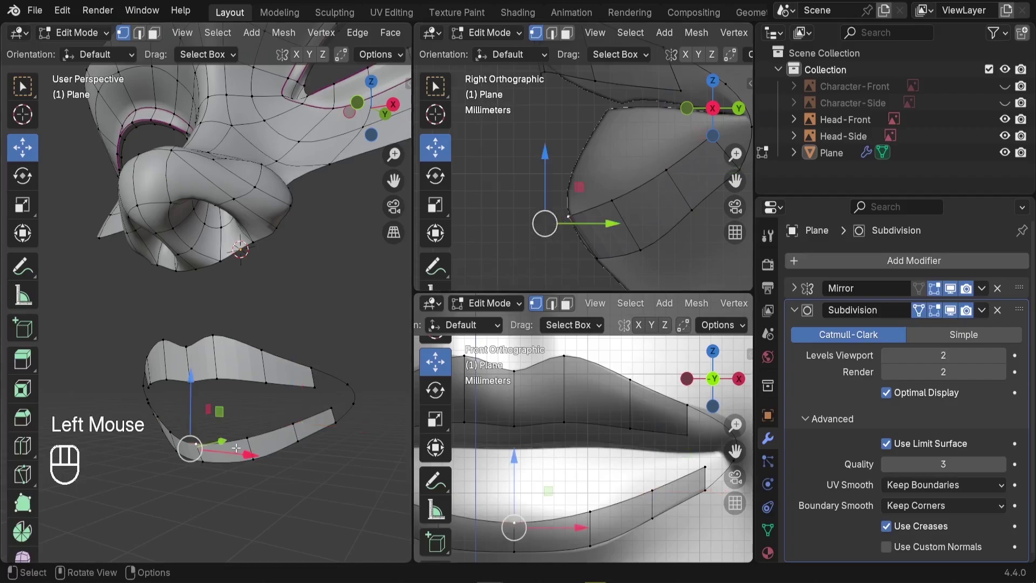
{"action": "left_click", "coordinate": [612, 202], "text": "shift"}
{"action": "left_click", "coordinate": [667, 170], "text": "shift"}
{"action": "left_click", "coordinate": [691, 148], "text": "shift"}
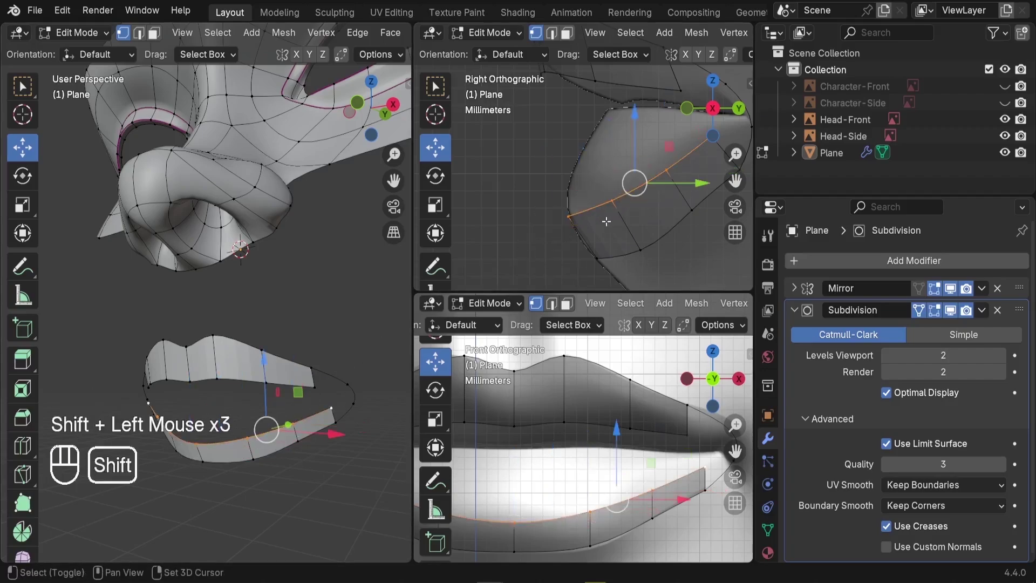
{"action": "middle_click_drag", "start_coordinate": [606, 221], "coordinate": [563, 244], "text": "shift"}
{"action": "key", "text": "e"}
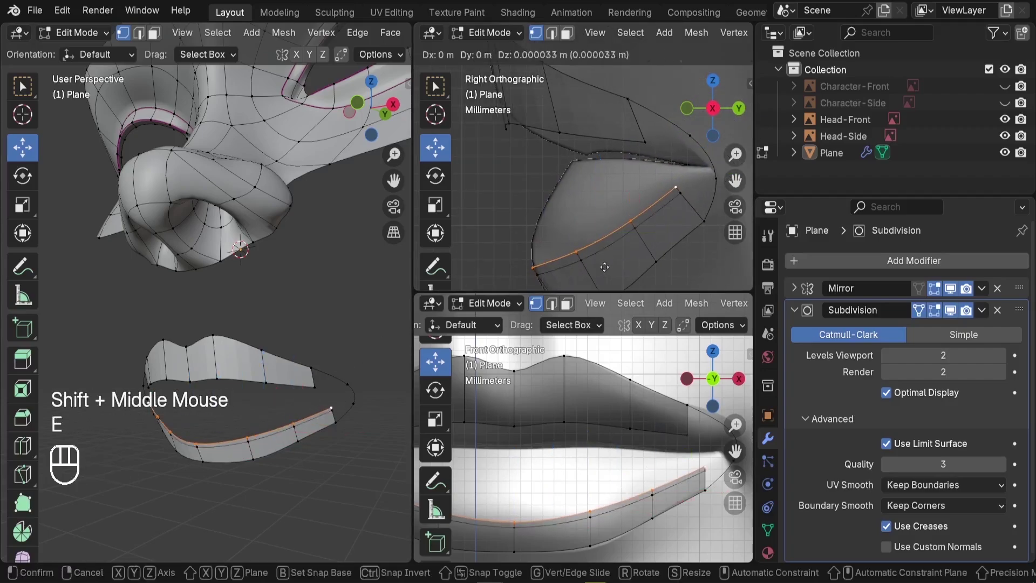
{"action": "left_click", "coordinate": [616, 201]}
Rotate the extruded edge inward, flatten it along Y and lower it.
{"action": "key", "text": "r"}
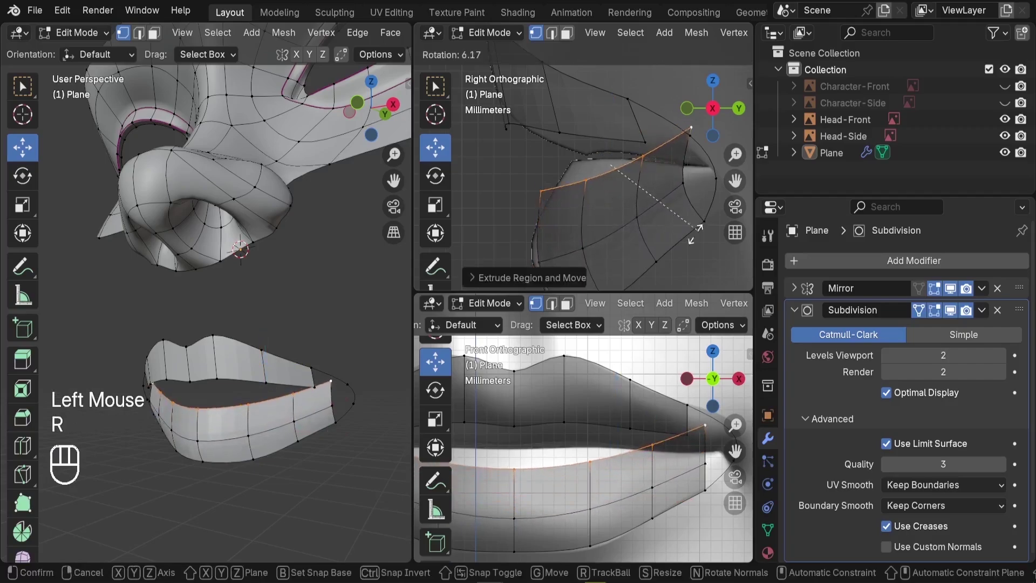
{"action": "left_click", "coordinate": [658, 269]}
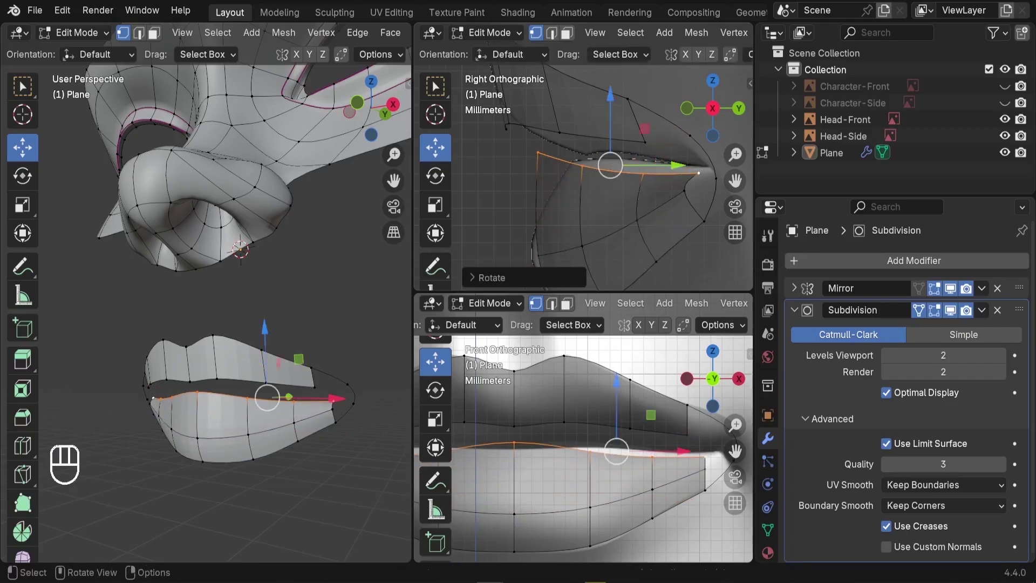
{"action": "key", "text": "s"}
{"action": "key", "text": "y"}
{"action": "left_click", "coordinate": [660, 237]}
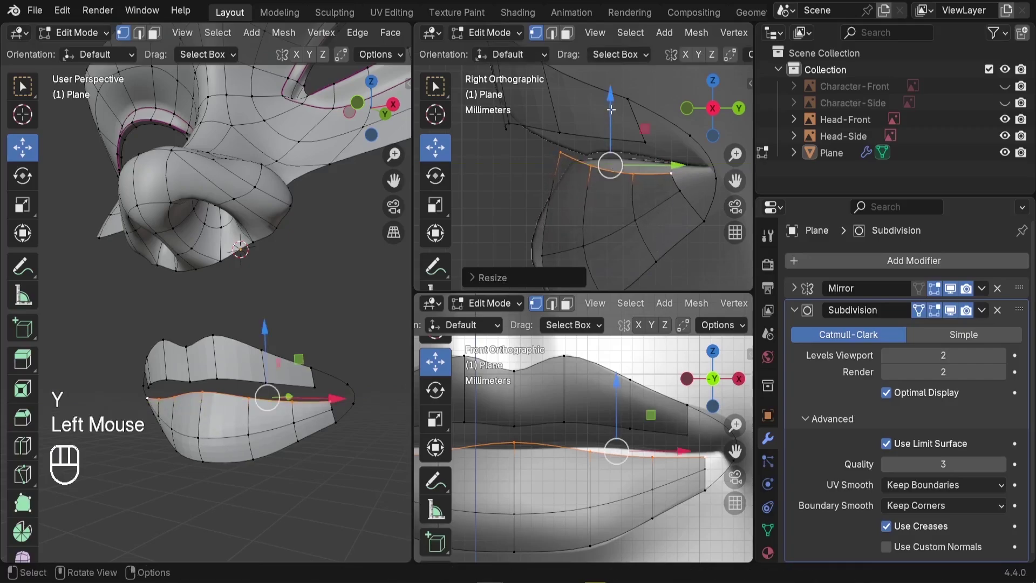
{"action": "left_click_drag", "start_coordinate": [611, 109], "coordinate": [610, 121]}
{"action": "middle_click_drag", "start_coordinate": [611, 122], "coordinate": [641, 141], "text": "shift"}
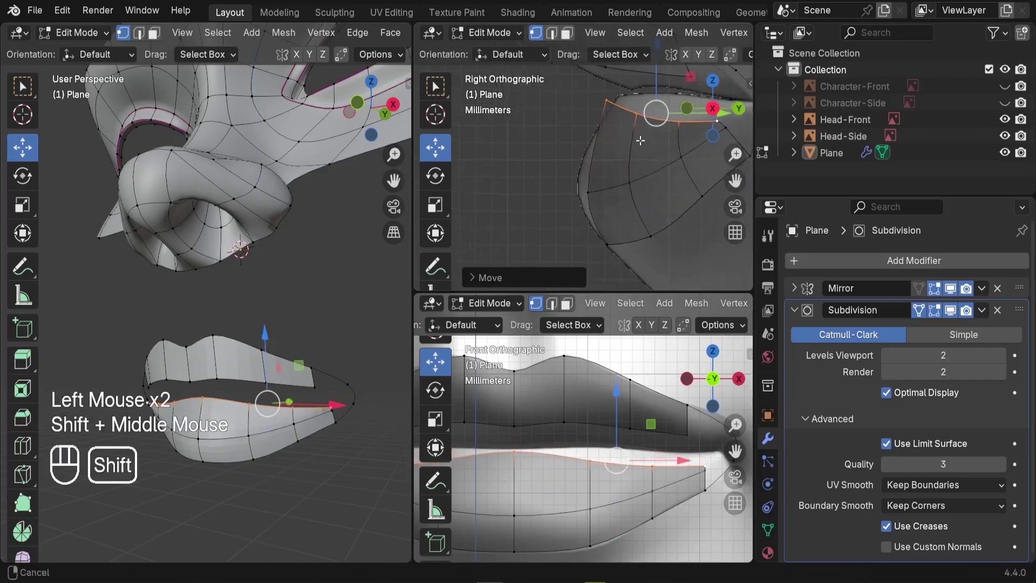
Reposition two vertices of the new lower-lip strip in the side view.
{"action": "left_click", "coordinate": [607, 213]}
{"action": "left_click_drag", "start_coordinate": [589, 207], "coordinate": [576, 189]}
{"action": "middle_click_drag", "start_coordinate": [576, 189], "coordinate": [555, 249], "text": "shift"}
{"action": "left_click", "coordinate": [591, 162]}
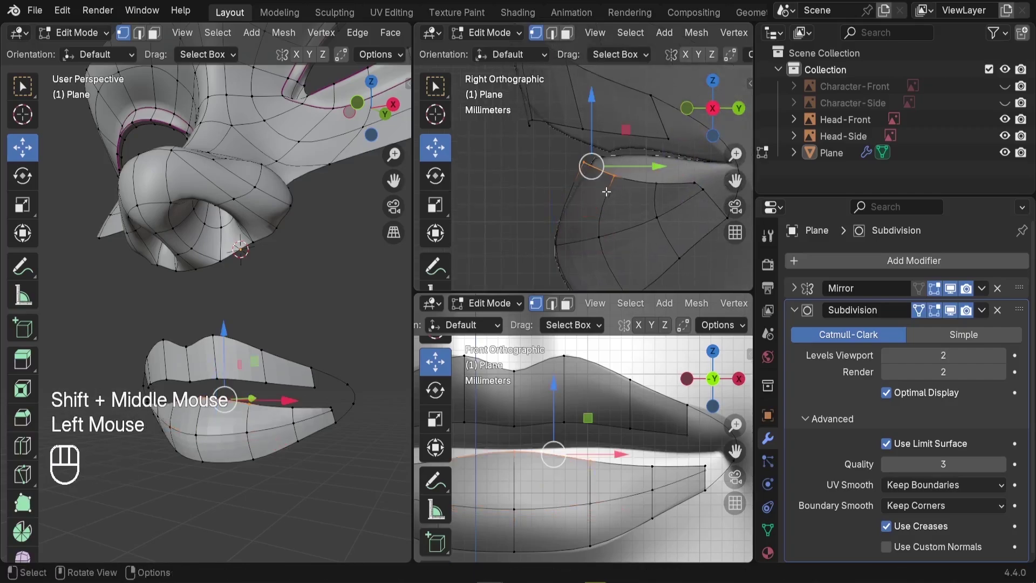
{"action": "left_click_drag", "start_coordinate": [596, 166], "coordinate": [666, 168]}
Tuck the remaining inner-edge vertices back in depth to match the side profile.
{"action": "left_click", "coordinate": [626, 175]}
{"action": "left_click", "coordinate": [654, 185]}
{"action": "middle_click_drag", "start_coordinate": [666, 168], "coordinate": [540, 178], "text": "shift"}
{"action": "scroll", "coordinate": [539, 183], "scroll_direction": "up", "scroll_amount": 2}
{"action": "left_click", "coordinate": [539, 189]}
{"action": "left_click_drag", "start_coordinate": [541, 191], "coordinate": [557, 165]}
{"action": "scroll", "coordinate": [323, 351], "scroll_direction": "down", "scroll_amount": 2}
{"action": "middle_click_drag", "start_coordinate": [324, 350], "coordinate": [248, 359]}
{"action": "scroll", "coordinate": [248, 358], "scroll_direction": "up", "scroll_amount": 2}
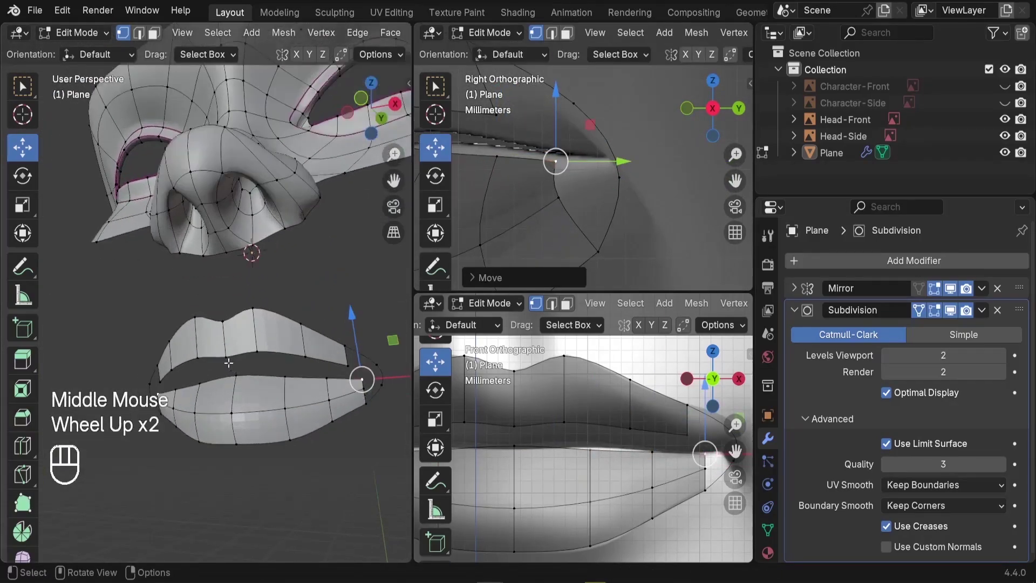
Extrude the four upper-lip inner-edge vertices, including the lip corner, into a new strip.
{"action": "left_click", "coordinate": [246, 360]}
{"action": "scroll", "coordinate": [247, 360], "scroll_direction": "up", "scroll_amount": 1}
{"action": "left_click", "coordinate": [269, 349], "text": "shift"}
{"action": "left_click", "coordinate": [344, 361], "text": "shift"}
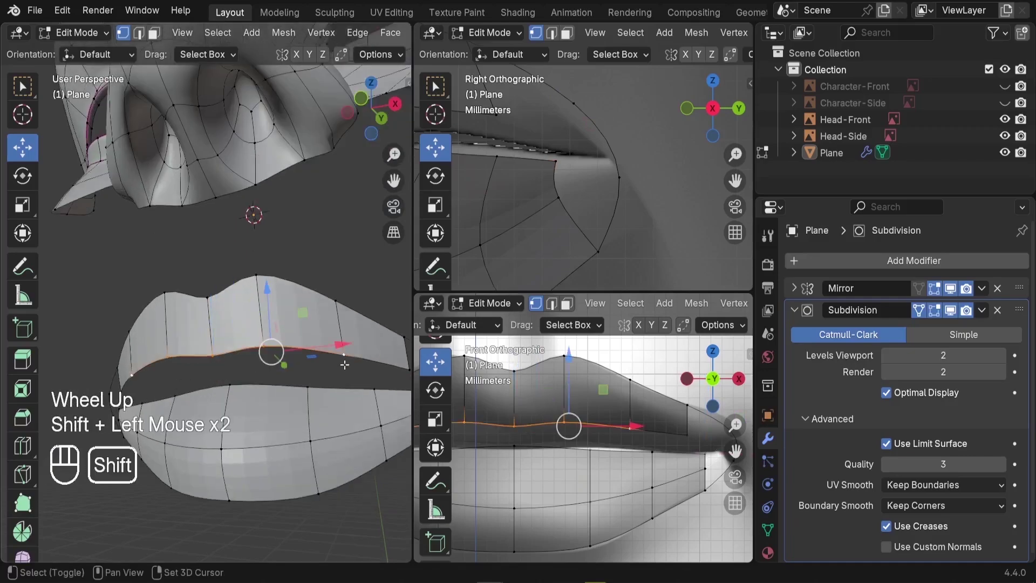
{"action": "left_click", "coordinate": [394, 362], "text": "shift"}
{"action": "middle_click_drag", "start_coordinate": [395, 362], "coordinate": [330, 373], "text": "shift"}
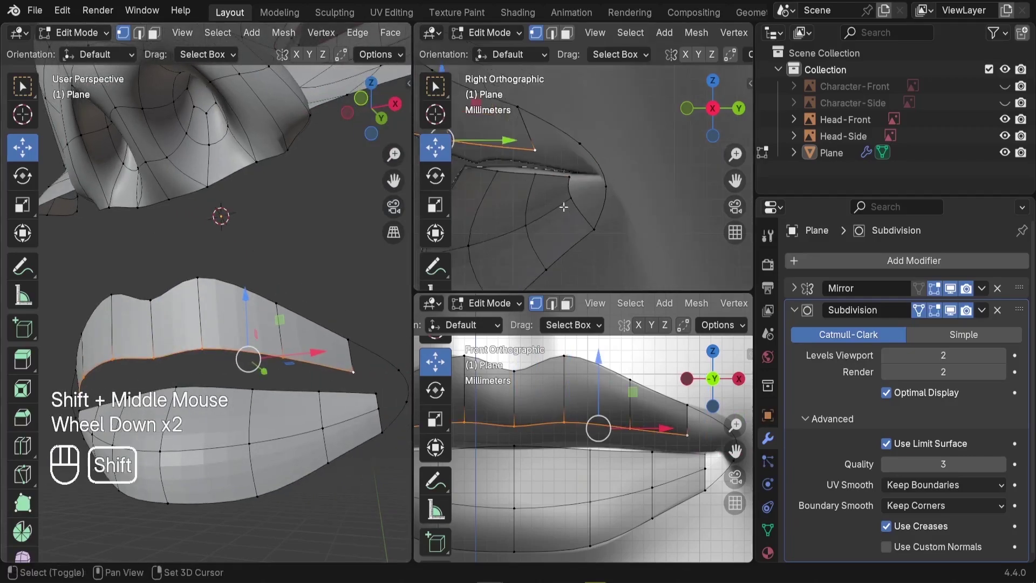
{"action": "middle_click_drag", "start_coordinate": [564, 207], "coordinate": [592, 220], "text": "shift"}
{"action": "key", "text": "e"}
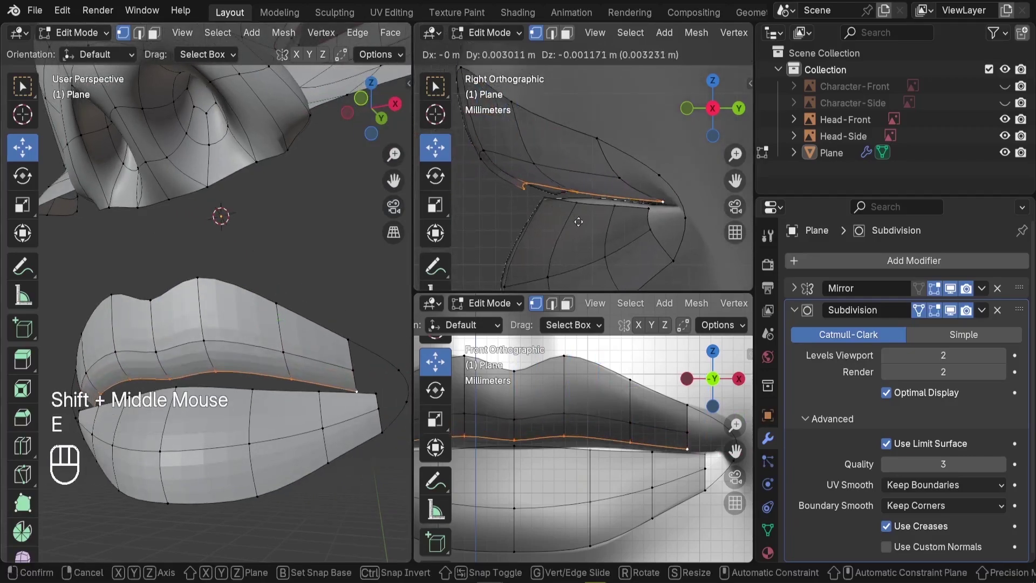
{"action": "left_click", "coordinate": [669, 202]}
Drag the strip's end vertex back to the mouth corner and preview the smoothed lips.
{"action": "left_click", "coordinate": [692, 207]}
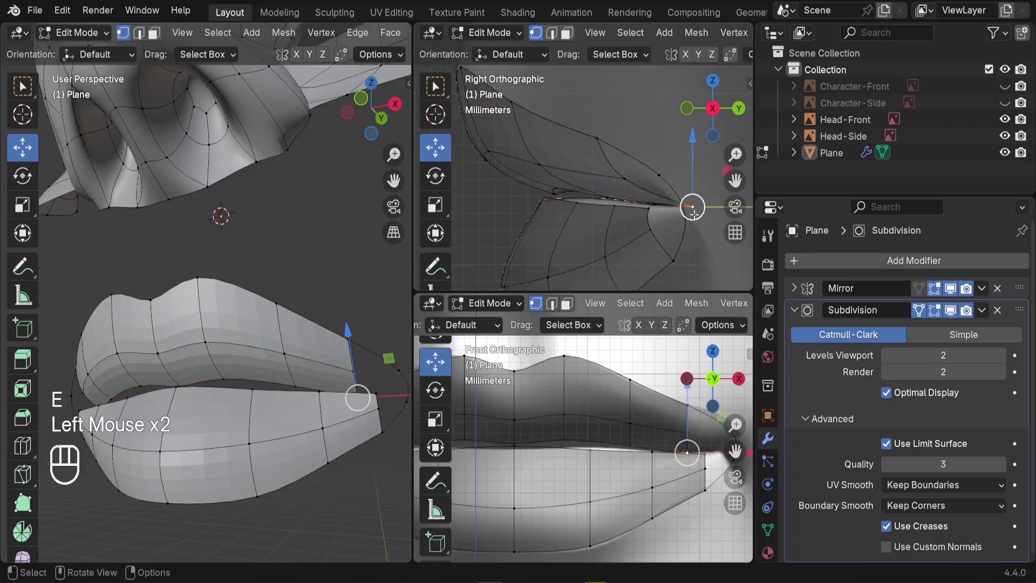
{"action": "left_click_drag", "start_coordinate": [688, 219], "coordinate": [625, 208]}
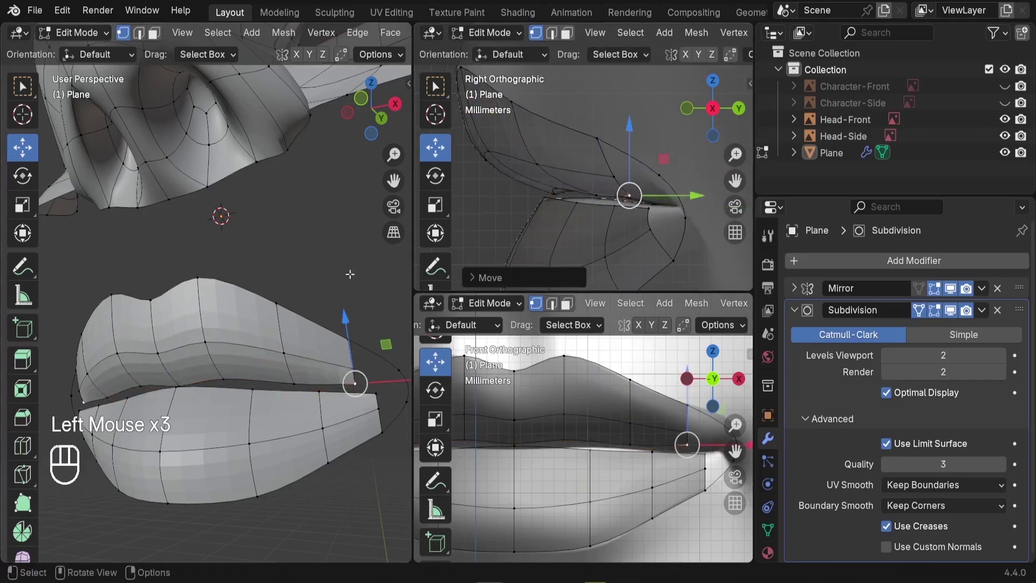
{"action": "scroll", "coordinate": [223, 330], "scroll_direction": "down", "scroll_amount": 2}
{"action": "key", "text": "Tab"}
{"action": "middle_click_drag", "start_coordinate": [223, 330], "coordinate": [256, 322]}
{"action": "scroll", "coordinate": [323, 339], "scroll_direction": "up", "scroll_amount": 2}
{"action": "key", "text": "Tab"}
{"action": "scroll", "coordinate": [282, 354], "scroll_direction": "up", "scroll_amount": 2}
Extrude the upper lip-corner vertex and fill a face from four corner vertices.
{"action": "left_click", "coordinate": [255, 322]}
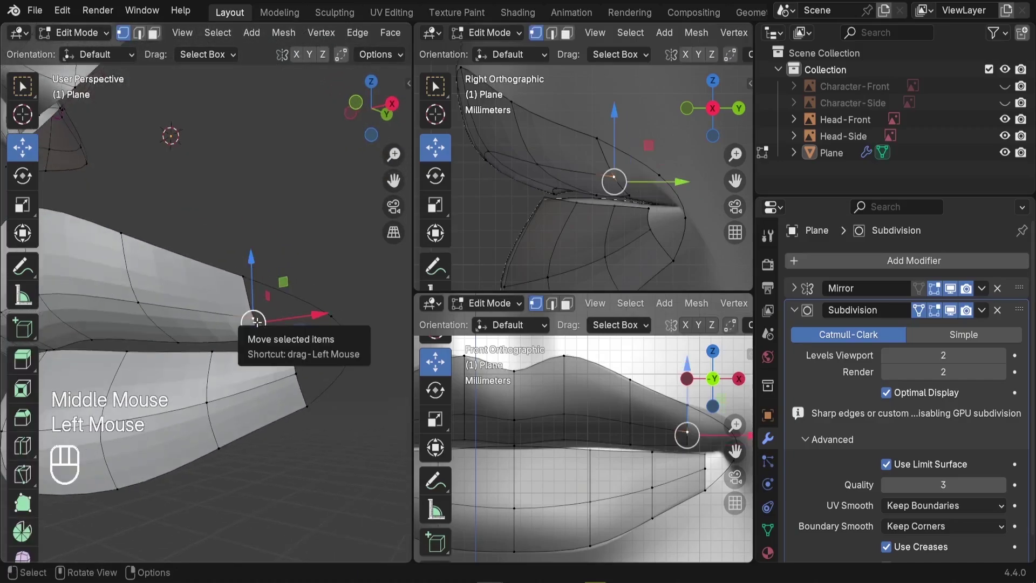
{"action": "key", "text": "e"}
{"action": "left_click", "coordinate": [319, 340]}
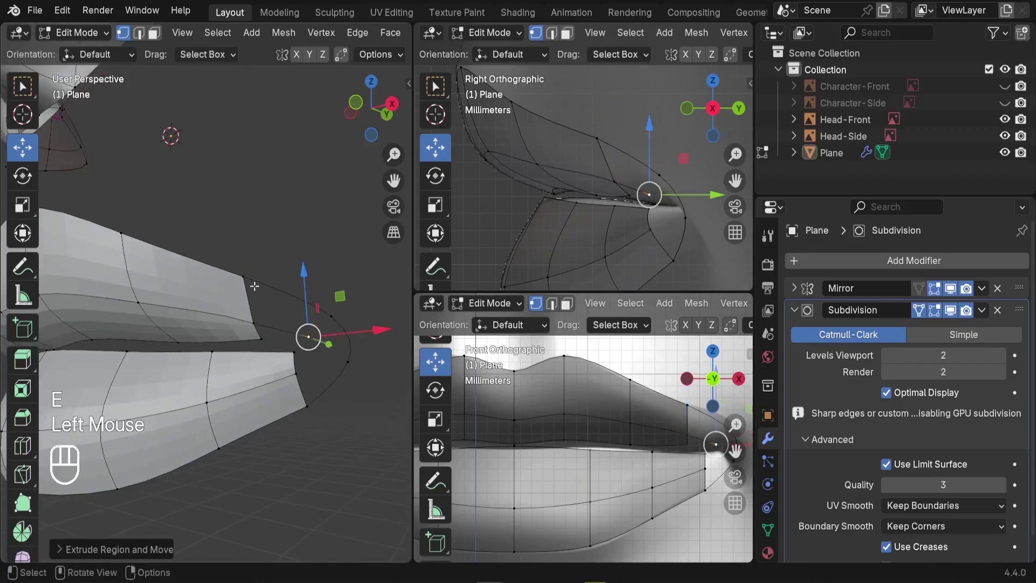
{"action": "left_click", "coordinate": [240, 276], "text": "shift"}
{"action": "left_click", "coordinate": [263, 328], "text": "shift"}
{"action": "left_click", "coordinate": [347, 313], "text": "shift"}
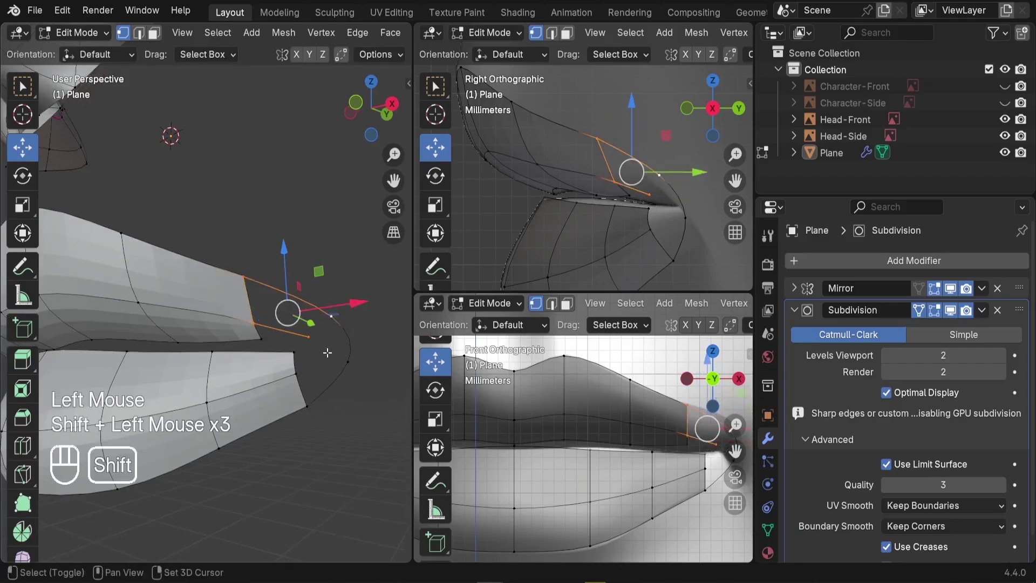
{"action": "key", "text": "f"}
Fill a second corner face, cancel a loop cut, then undo the face.
{"action": "left_click", "coordinate": [309, 338]}
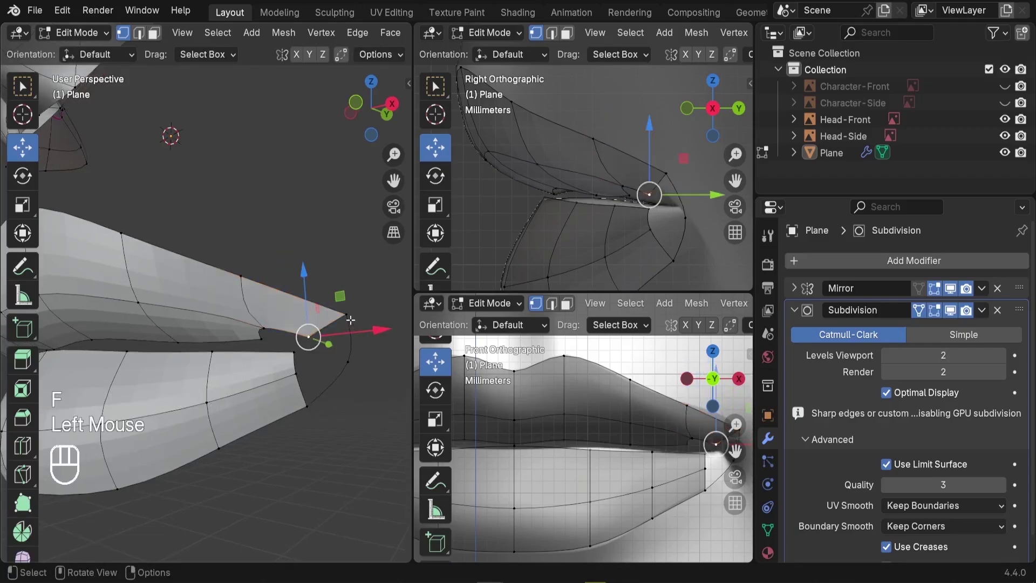
{"action": "left_click", "coordinate": [294, 373], "text": "shift"}
{"action": "left_click", "coordinate": [307, 406], "text": "shift"}
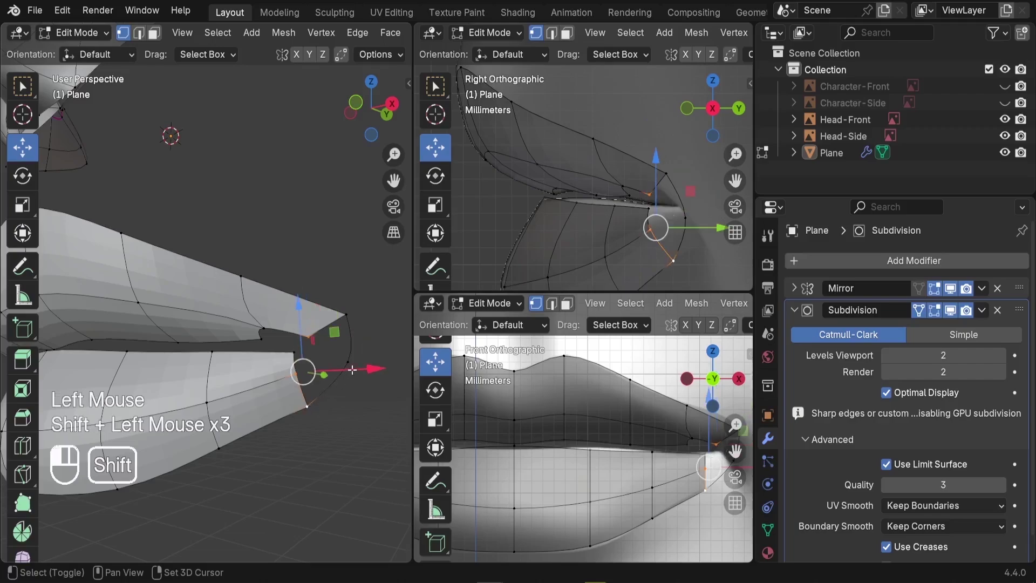
{"action": "left_click", "coordinate": [346, 313], "text": "shift"}
{"action": "key", "text": "f"}
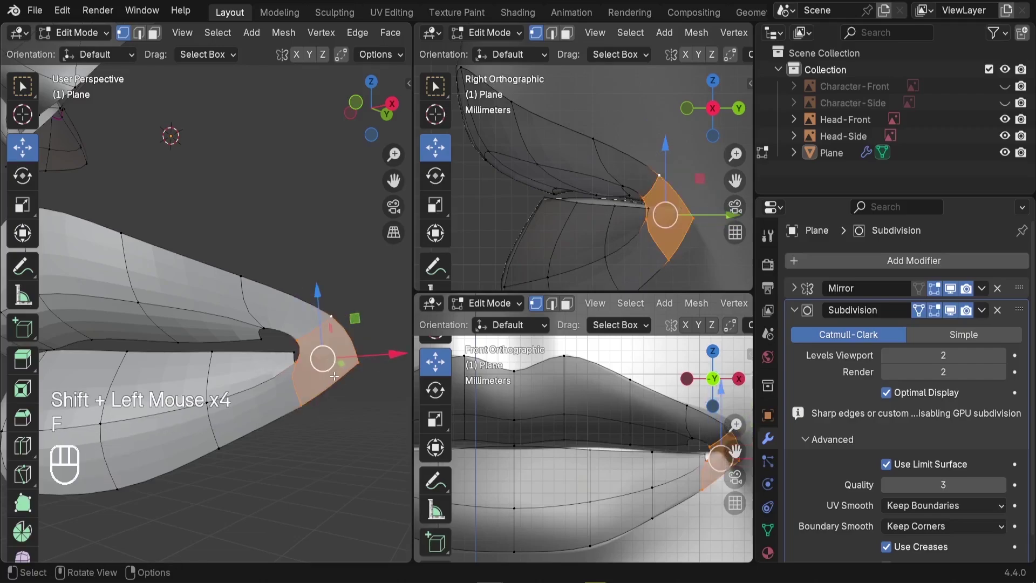
{"action": "key", "text": "ctrl+r"}
{"action": "right_click", "coordinate": [300, 386]}
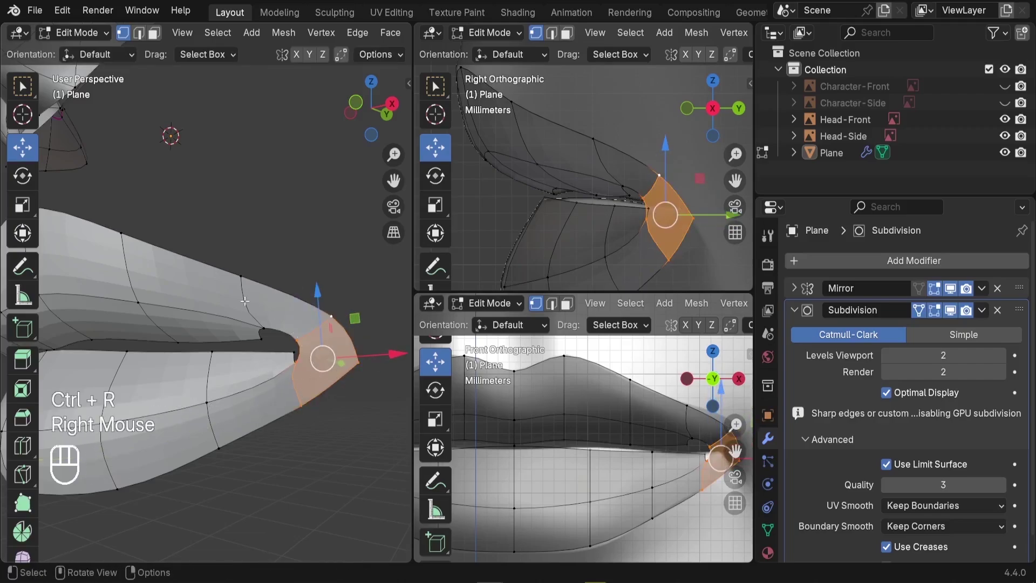
{"action": "key", "text": "ctrl+z"}
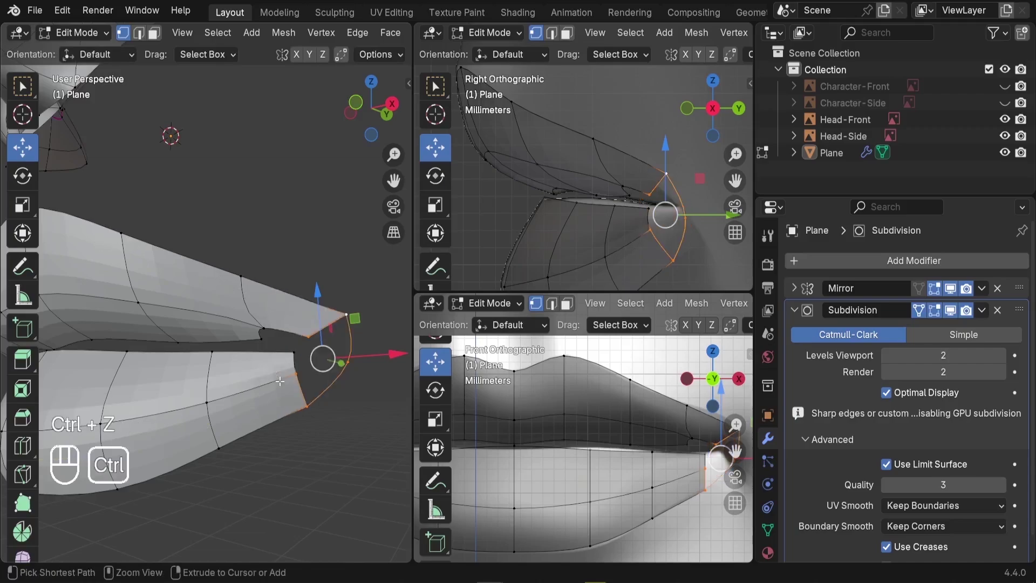
{"action": "scroll", "coordinate": [339, 376], "scroll_direction": "up", "scroll_amount": 1}
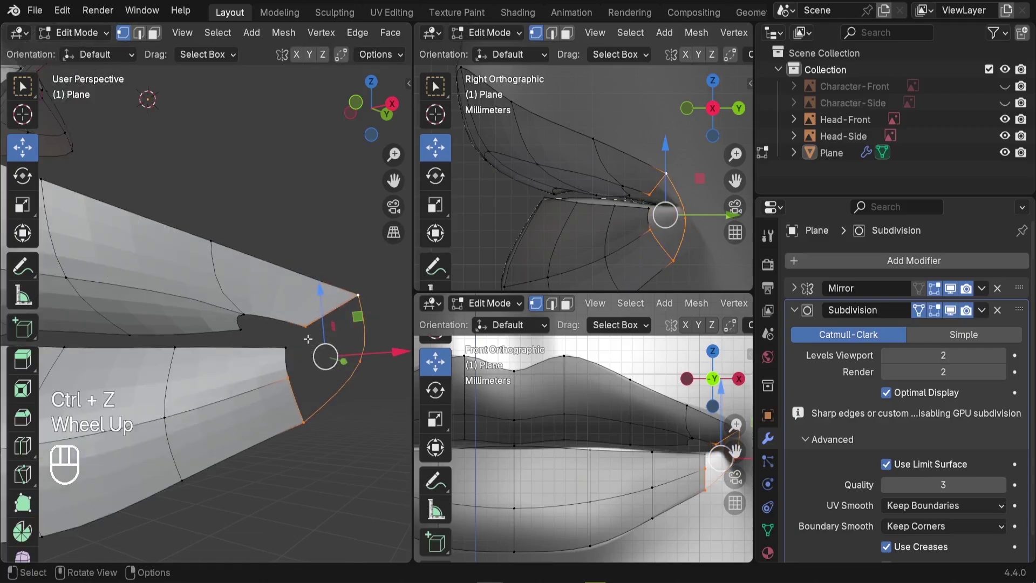
Extrude a lip-corner vertex and fill two new faces at the mouth corner.
{"action": "left_click", "coordinate": [308, 338]}
{"action": "key", "text": "e"}
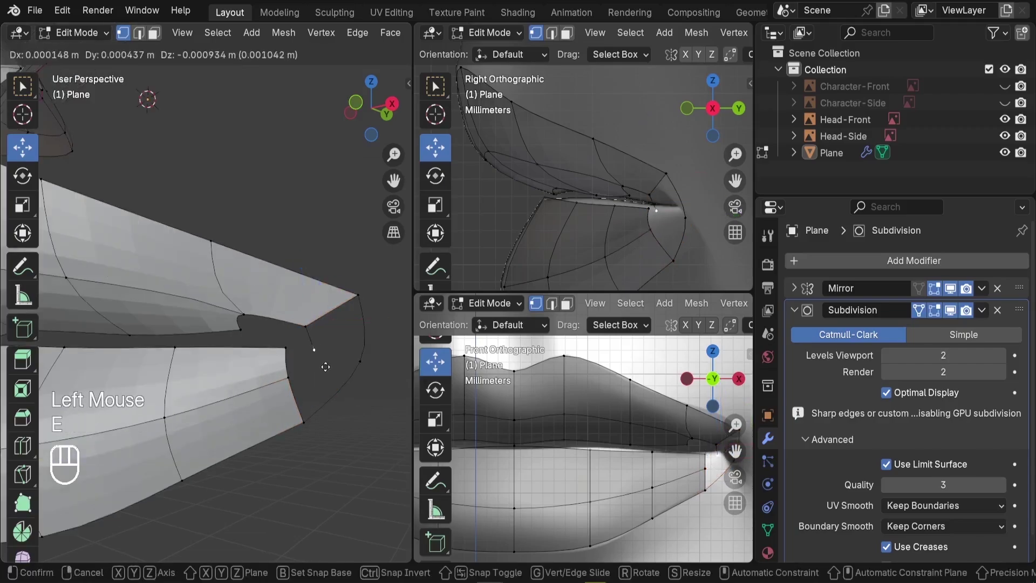
{"action": "left_click", "coordinate": [328, 366]}
{"action": "left_click", "coordinate": [303, 368], "text": "shift"}
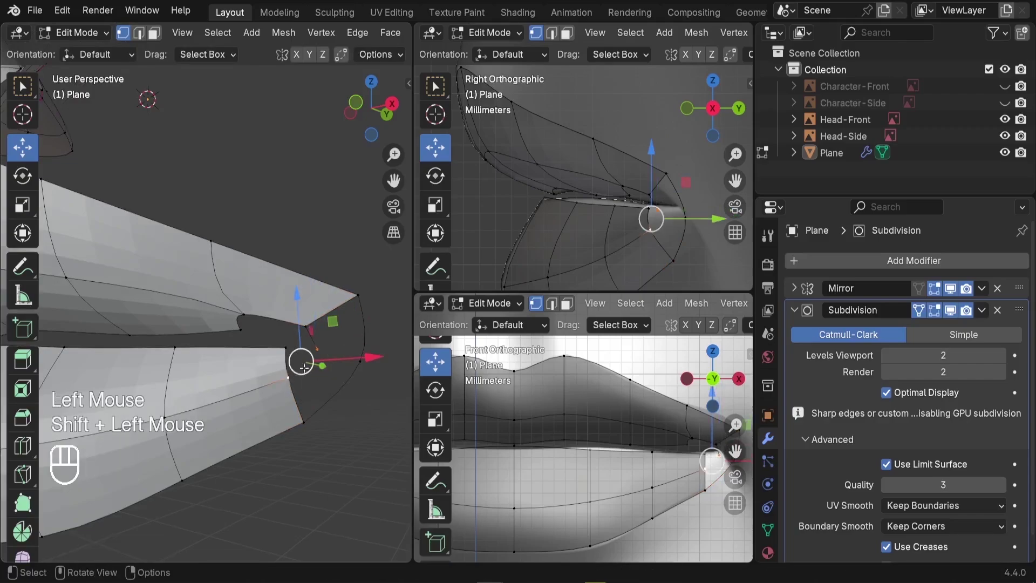
{"action": "key", "text": "f"}
{"action": "left_click", "coordinate": [307, 325]}
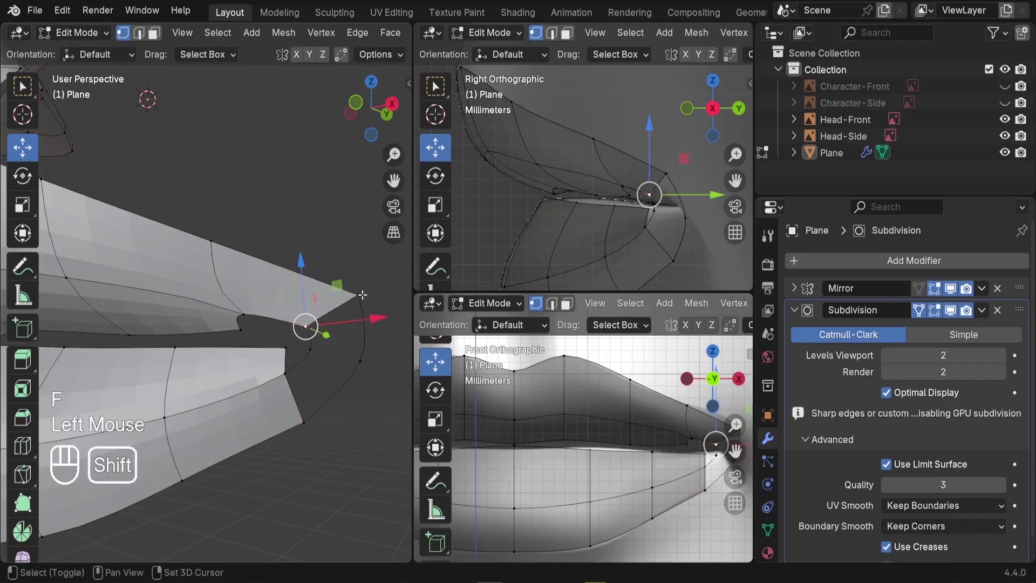
{"action": "left_click", "coordinate": [358, 305], "text": "shift"}
{"action": "key", "text": "f"}
{"action": "key", "text": "f"}
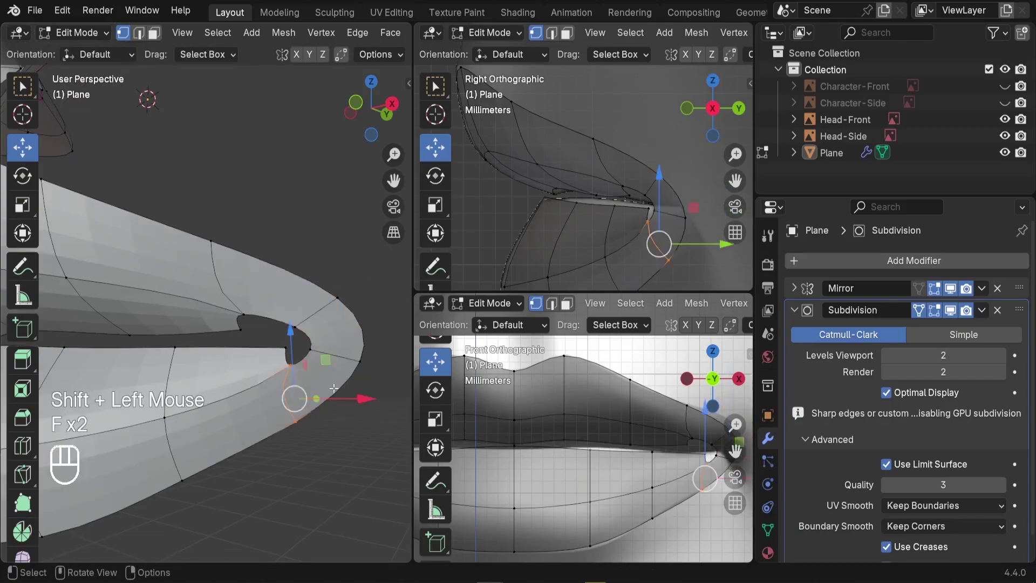
Cancel a loop cut and slide the lip-corner vertex along X.
{"action": "key", "text": "ctrl+r"}
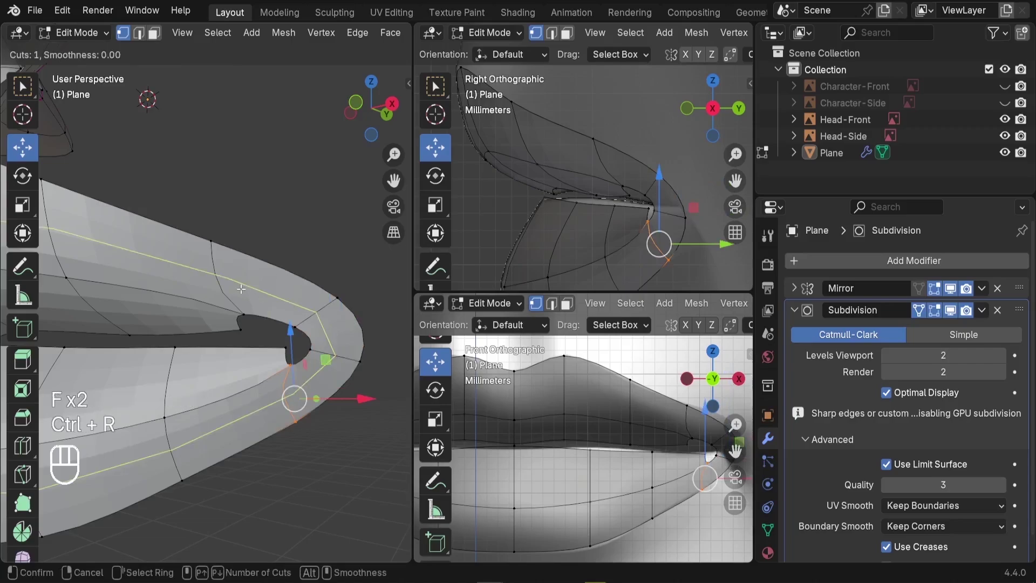
{"action": "right_click", "coordinate": [307, 389]}
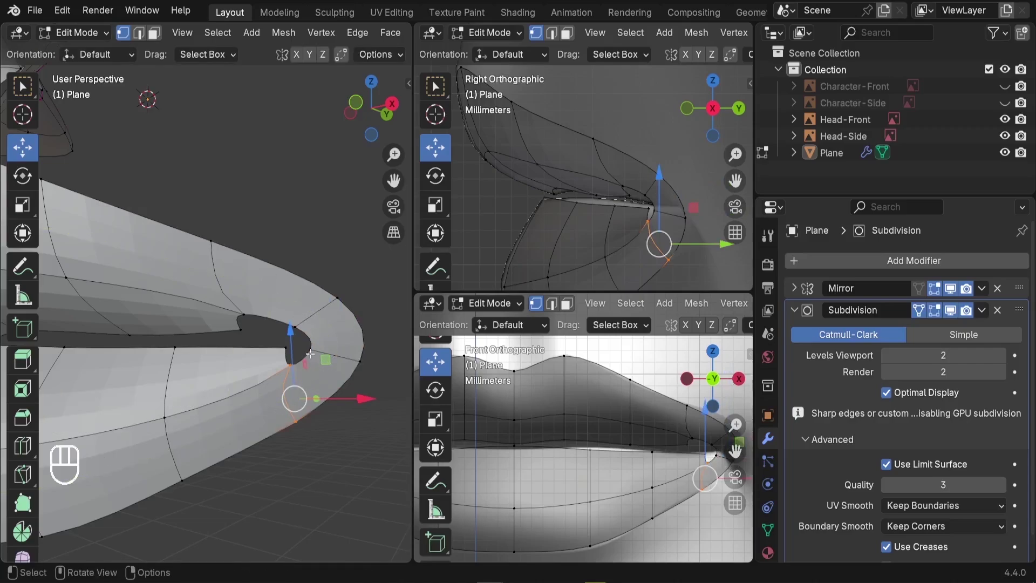
{"action": "middle_click_drag", "start_coordinate": [315, 354], "coordinate": [311, 481]}
{"action": "left_click", "coordinate": [302, 429]}
{"action": "left_click_drag", "start_coordinate": [277, 444], "coordinate": [317, 497]}
{"action": "scroll", "coordinate": [302, 464], "scroll_direction": "down", "scroll_amount": 2}
{"action": "middle_click_drag", "start_coordinate": [302, 464], "coordinate": [263, 350]}
{"action": "scroll", "coordinate": [281, 402], "scroll_direction": "up", "scroll_amount": 1}
{"action": "scroll", "coordinate": [271, 399], "scroll_direction": "up", "scroll_amount": 1}
Extrude another corner vertex and select it with three neighbouring corner vertices.
{"action": "left_click", "coordinate": [233, 325]}
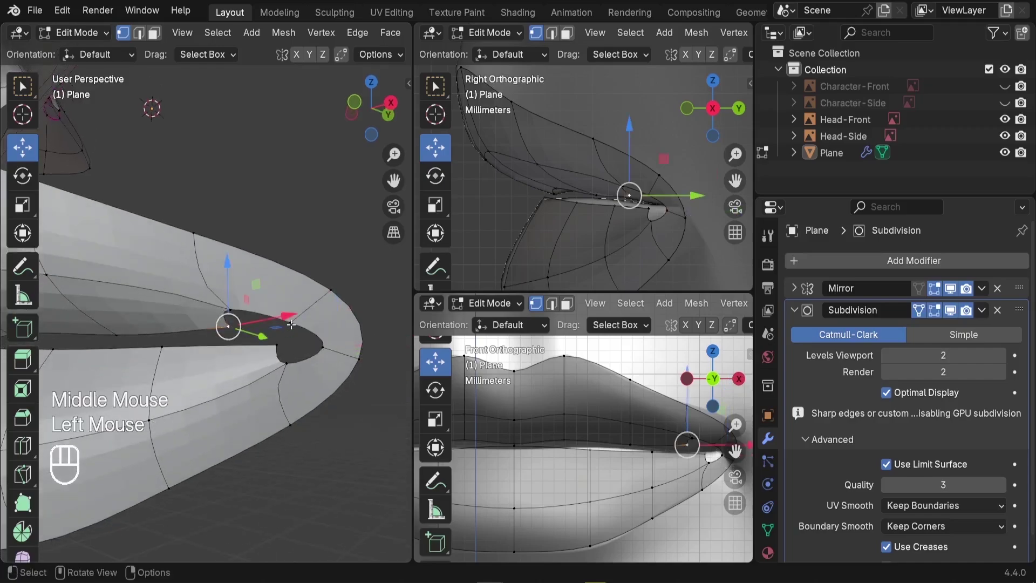
{"action": "key", "text": "e"}
{"action": "left_click", "coordinate": [251, 335]}
{"action": "left_click", "coordinate": [230, 310], "text": "shift"}
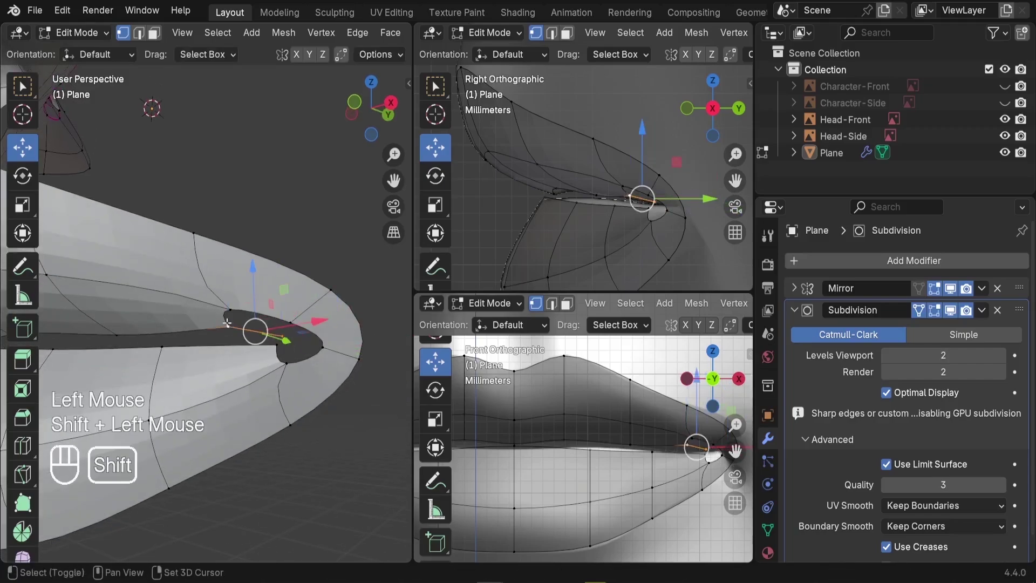
{"action": "left_click", "coordinate": [200, 296], "text": "shift"}
{"action": "left_click", "coordinate": [302, 328], "text": "shift"}
Fill a face, then dissolve the edge between two lip-corner vertices.
{"action": "key", "text": "f"}
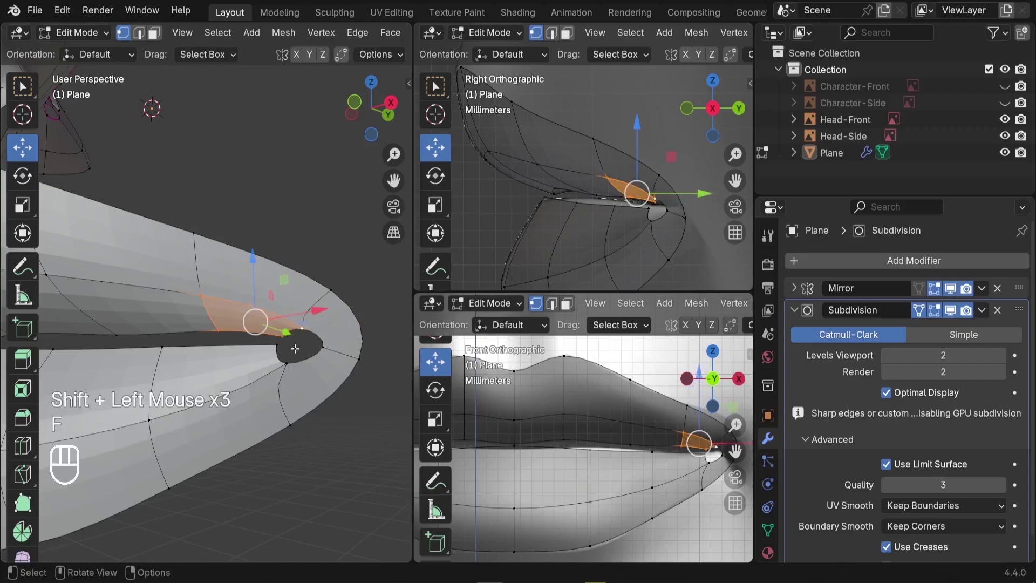
{"action": "scroll", "coordinate": [339, 350], "scroll_direction": "up", "scroll_amount": 3}
{"action": "left_click", "coordinate": [361, 407]}
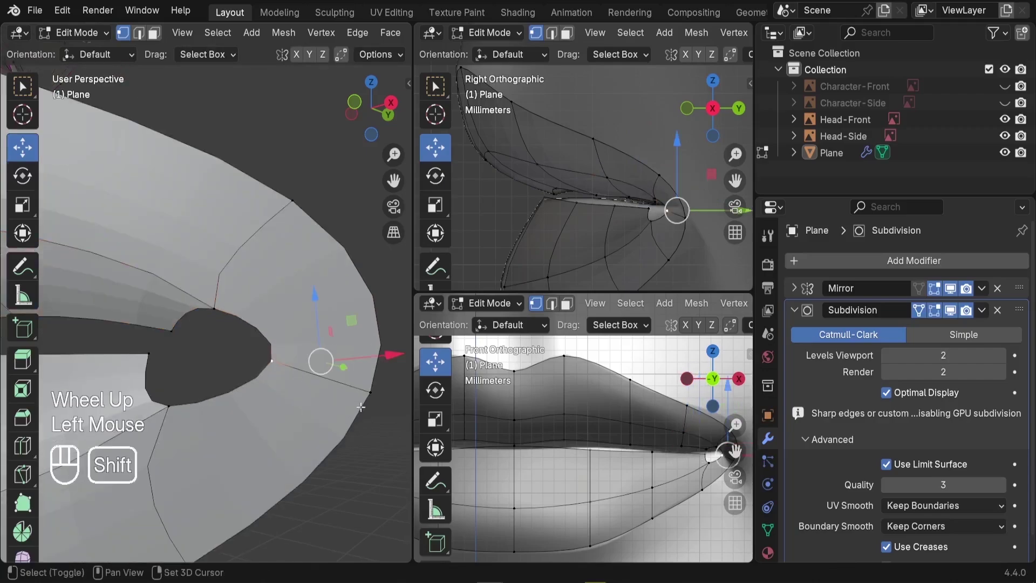
{"action": "left_click", "coordinate": [370, 378], "text": "shift"}
{"action": "scroll", "coordinate": [370, 298], "scroll_direction": "down", "scroll_amount": 3}
{"action": "key", "text": "x"}
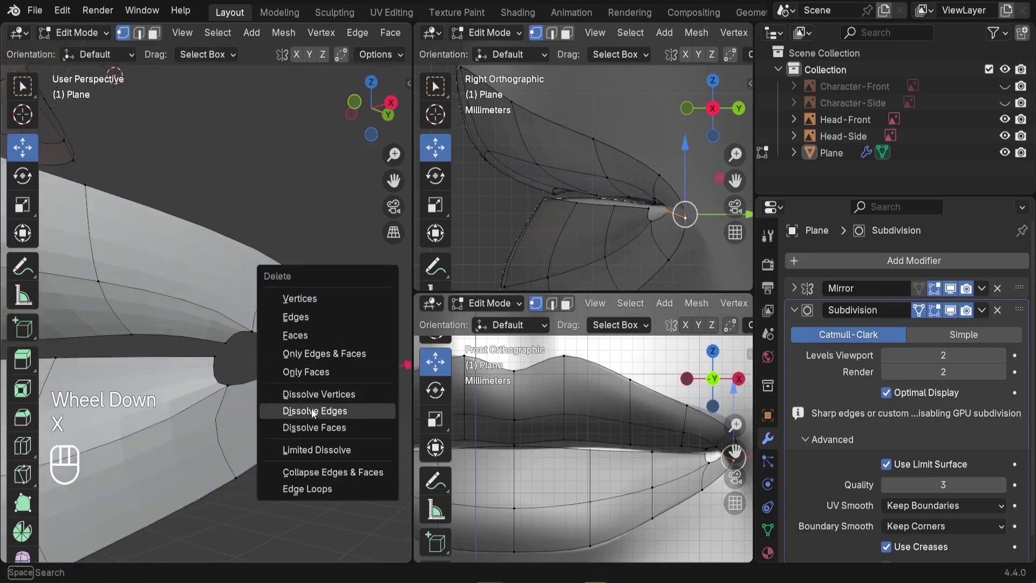
{"action": "left_click", "coordinate": [312, 411]}
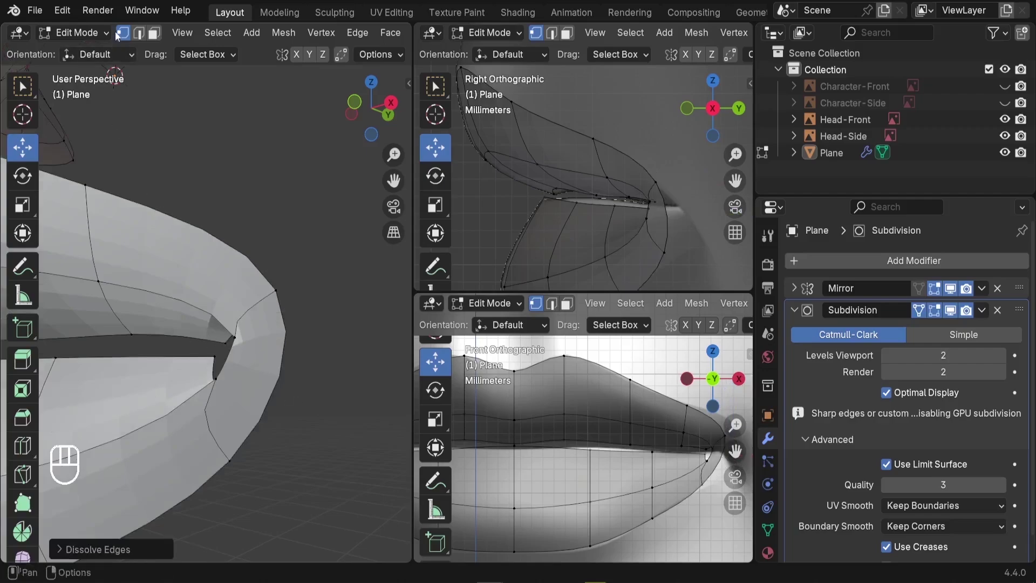
Fill a new face from four vertices at the lip corner.
{"action": "left_click", "coordinate": [244, 334]}
{"action": "left_click", "coordinate": [220, 383], "text": "shift"}
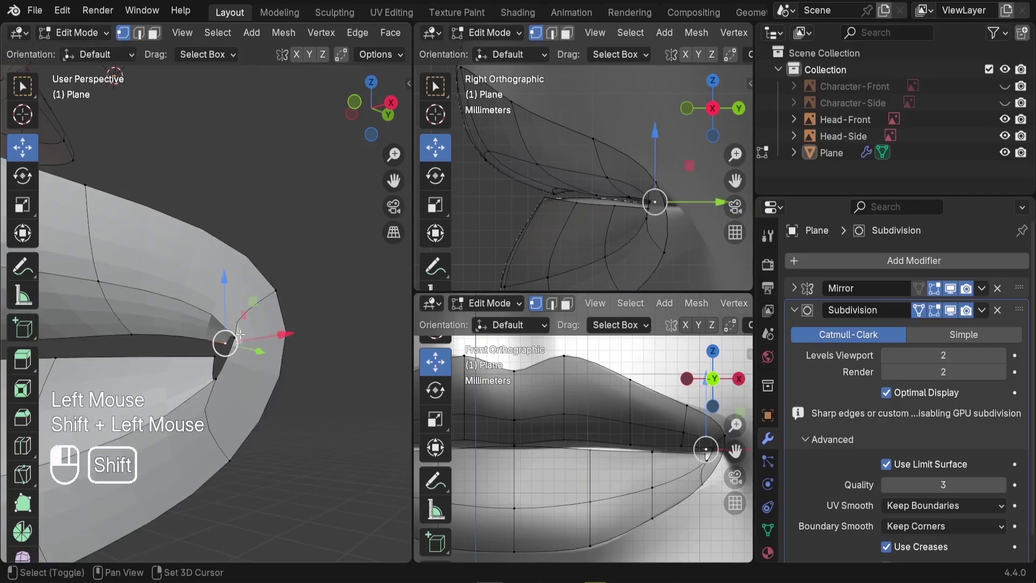
{"action": "left_click", "coordinate": [211, 357], "text": "shift"}
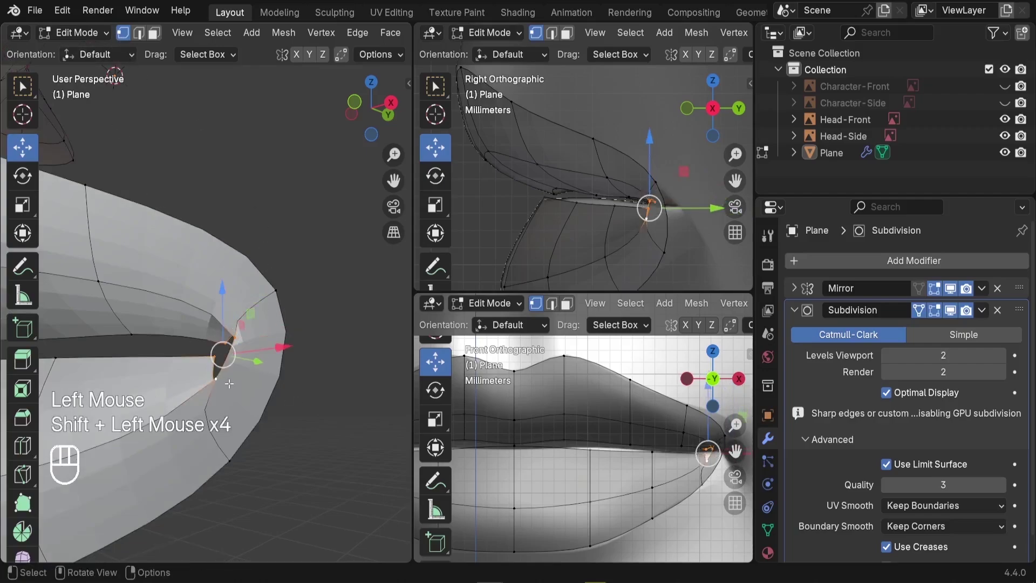
{"action": "key", "text": "f"}
{"action": "key", "text": "ctrl+r"}
{"action": "right_click", "coordinate": [218, 331]}
Preview the subdivided lips in Object Mode, then return to Edit Mode.
{"action": "scroll", "coordinate": [219, 340], "scroll_direction": "down", "scroll_amount": 4}
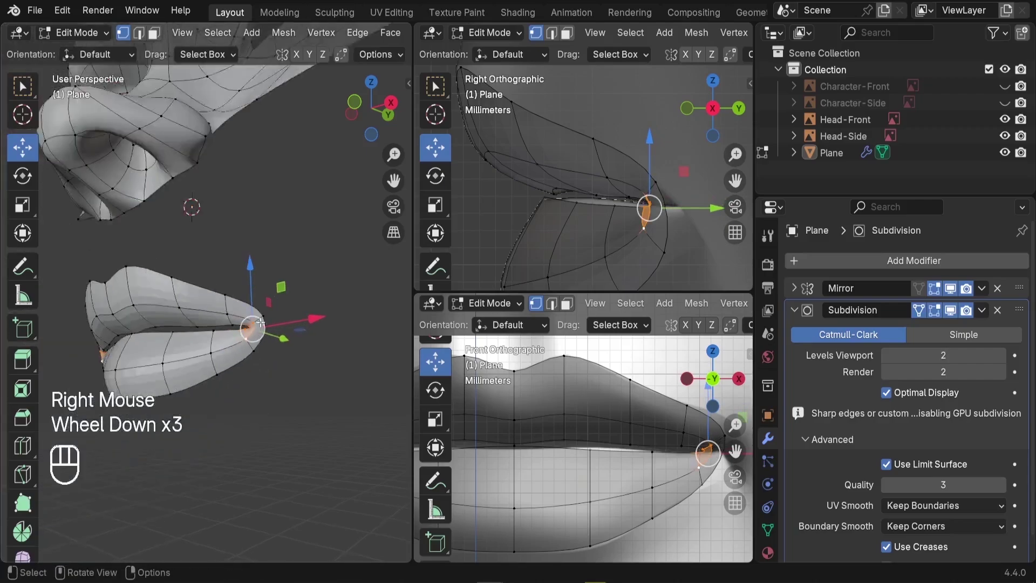
{"action": "key", "text": "Tab"}
{"action": "mouse_move", "coordinate": [221, 349]}
{"action": "middle_mouse_down"}
{"action": "mouse_move", "coordinate": [362, 380]}
{"action": "mouse_move", "coordinate": [230, 351]}
{"action": "middle_mouse_up"}
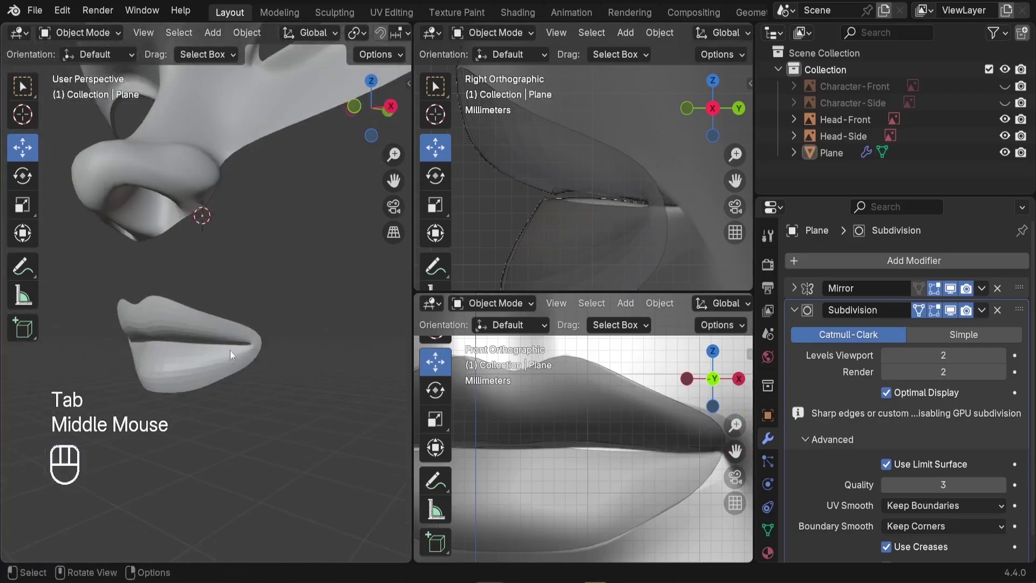
{"action": "scroll", "coordinate": [248, 351], "scroll_direction": "up", "scroll_amount": 2}
{"action": "key", "text": "Tab"}
Try two loop cuts without committing them, then recheck the smoothed lips from the front.
{"action": "key", "text": "ctrl+r"}
{"action": "right_click", "coordinate": [261, 362]}
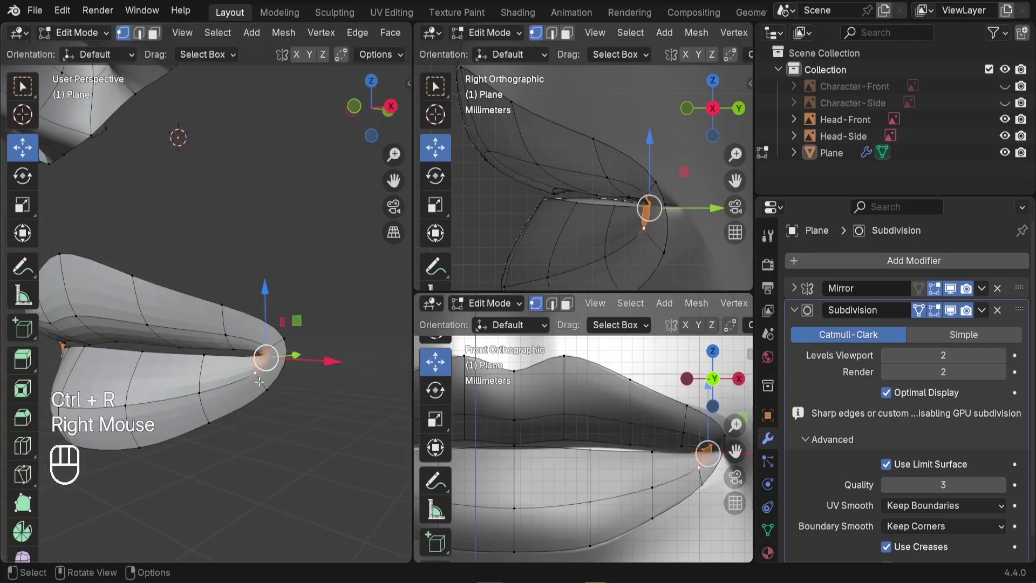
{"action": "key", "text": "ctrl+r"}
{"action": "right_click", "coordinate": [255, 375]}
{"action": "middle_click_drag", "start_coordinate": [256, 372], "coordinate": [135, 351]}
{"action": "scroll", "coordinate": [254, 345], "scroll_direction": "down", "scroll_amount": 2}
{"action": "key", "text": "Tab"}
{"action": "key", "text": "Tab"}
{"action": "scroll", "coordinate": [203, 337], "scroll_direction": "up", "scroll_amount": 2}
Select the whole lip-line edge loop.
{"action": "left_click", "coordinate": [175, 328]}
{"action": "left_click", "coordinate": [132, 313]}
{"action": "left_click", "coordinate": [227, 366], "text": "shift"}
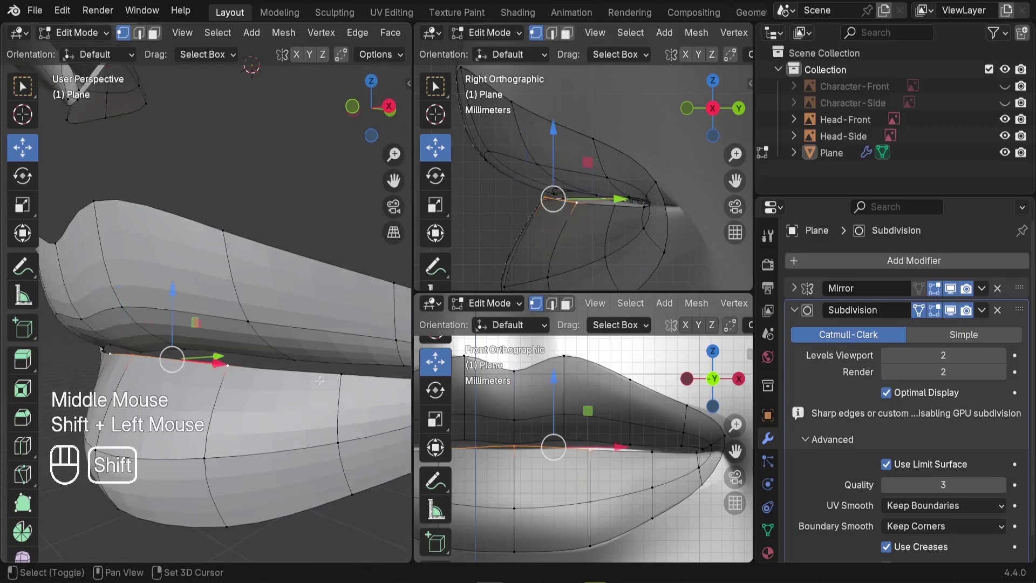
{"action": "left_click", "coordinate": [320, 380], "text": "shift"}
{"action": "scroll", "coordinate": [261, 354], "scroll_direction": "down", "scroll_amount": 2}
{"action": "scroll", "coordinate": [209, 337], "scroll_direction": "up", "scroll_amount": 2}
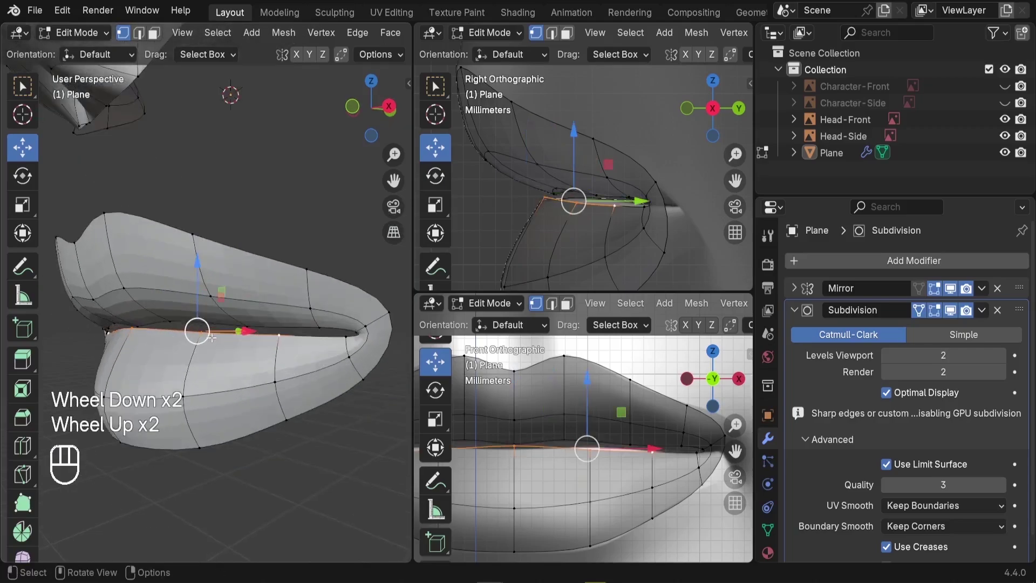
{"action": "left_click", "coordinate": [217, 333], "text": "alt"}
{"action": "middle_click_drag", "start_coordinate": [217, 334], "coordinate": [153, 367]}
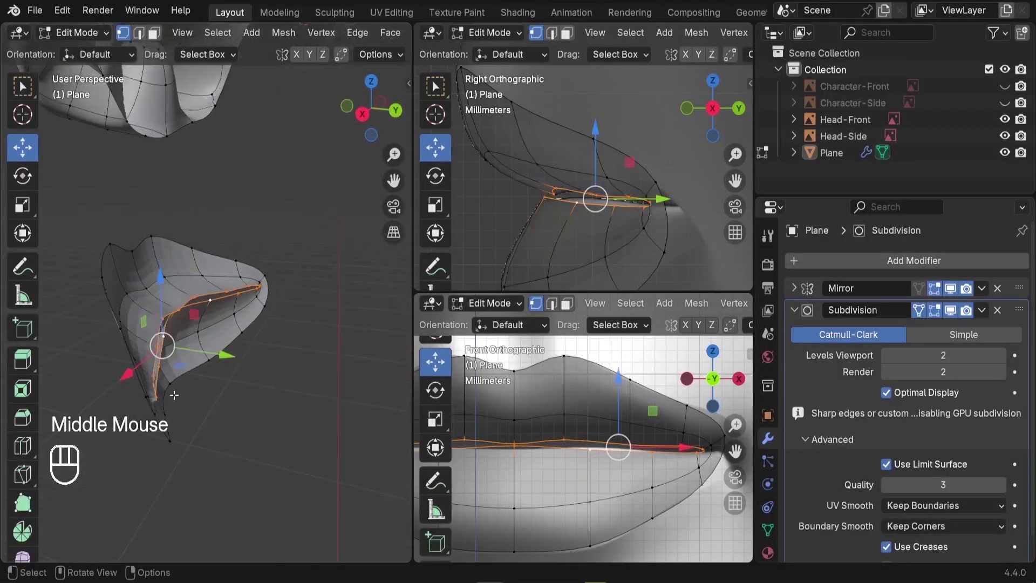
Extrude the lip-line loop inward along Y into the mouth.
{"action": "key", "text": "e"}
{"action": "key", "text": "y"}
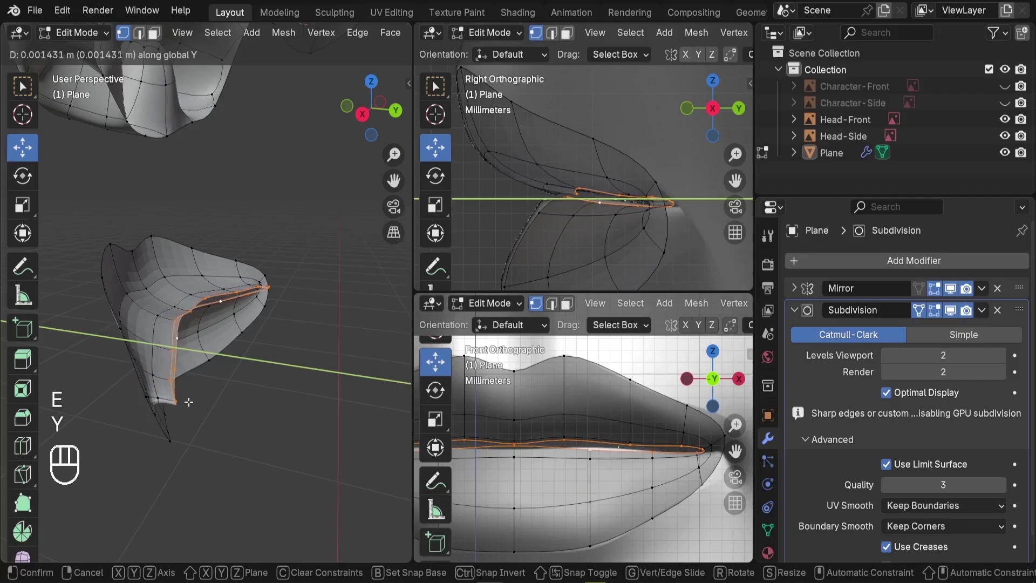
{"action": "left_click", "coordinate": [189, 402]}
{"action": "middle_click_drag", "start_coordinate": [188, 402], "coordinate": [274, 418]}
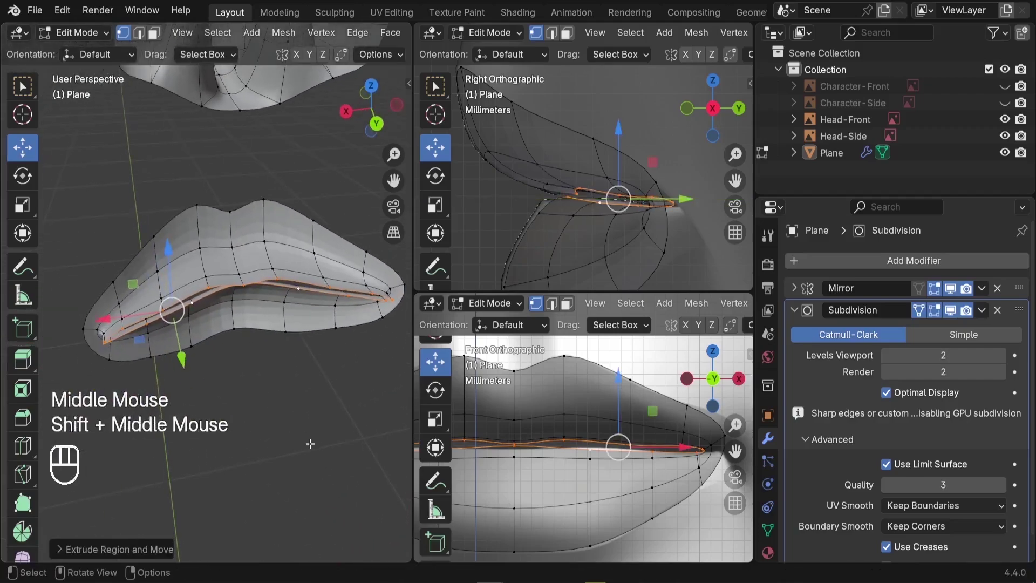
Narrow the new loop along X and preview the smoothed mouth.
{"action": "key", "text": "s"}
{"action": "key", "text": "x"}
{"action": "left_click", "coordinate": [280, 429]}
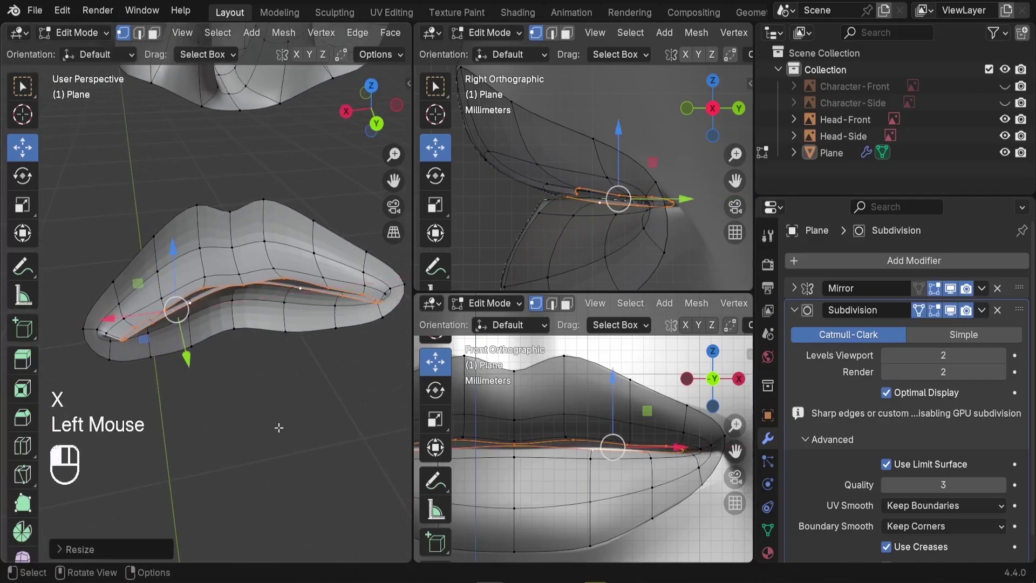
{"action": "middle_click_drag", "start_coordinate": [277, 428], "coordinate": [183, 322]}
{"action": "key", "text": "Tab"}
{"action": "scroll", "coordinate": [189, 296], "scroll_direction": "down", "scroll_amount": 2}
{"action": "scroll", "coordinate": [190, 296], "scroll_direction": "up", "scroll_amount": 2}
Extrude the two upper-lip top vertices upward toward the nose.
{"action": "key", "text": "Tab"}
{"action": "scroll", "coordinate": [203, 325], "scroll_direction": "down", "scroll_amount": 3}
{"action": "scroll", "coordinate": [194, 301], "scroll_direction": "up", "scroll_amount": 2}
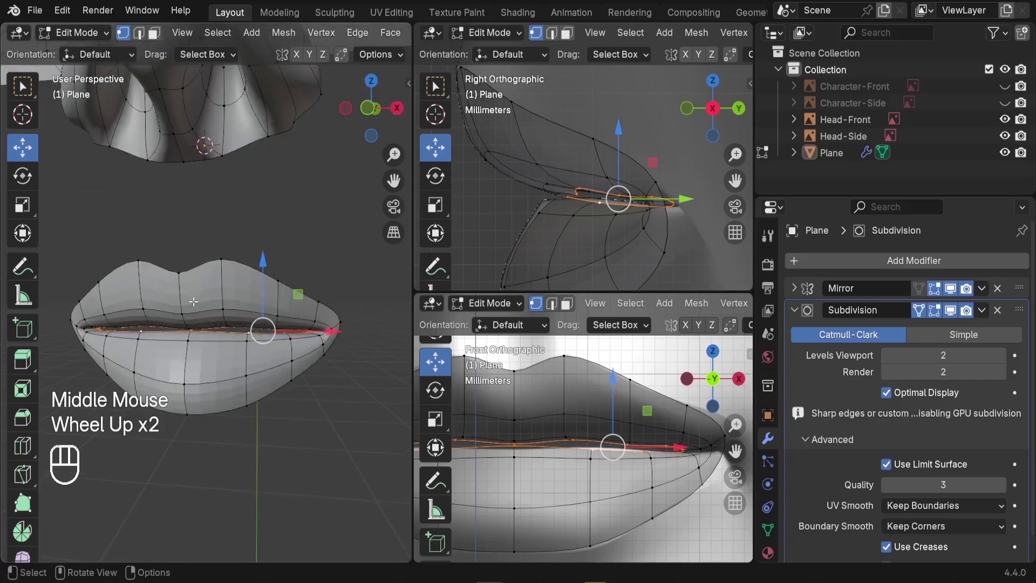
{"action": "scroll", "coordinate": [518, 190], "scroll_direction": "down", "scroll_amount": 3}
{"action": "middle_click_drag", "start_coordinate": [517, 191], "coordinate": [536, 241], "text": "shift"}
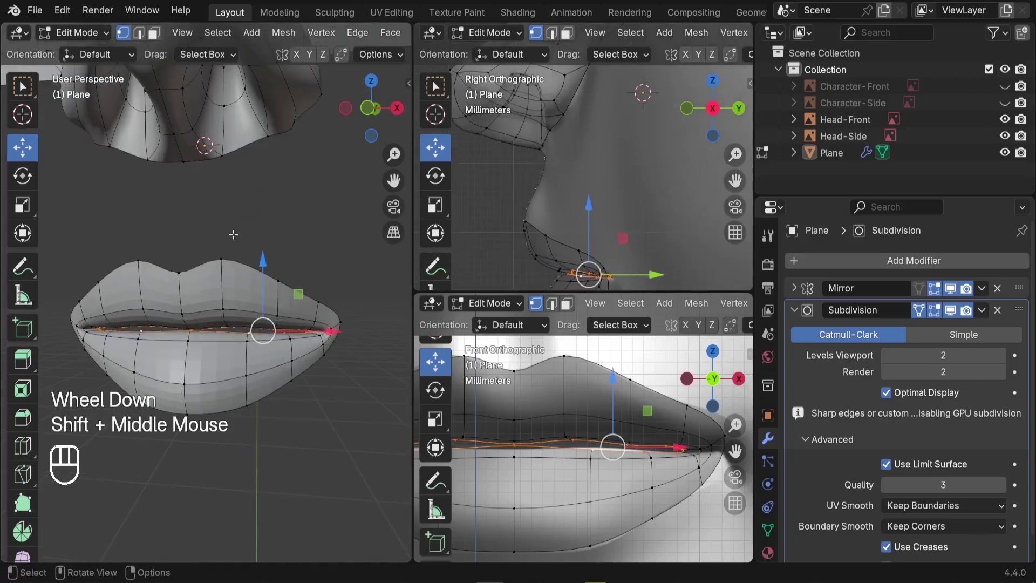
{"action": "left_click", "coordinate": [171, 269]}
{"action": "left_click", "coordinate": [139, 261], "text": "shift"}
{"action": "scroll", "coordinate": [583, 215], "scroll_direction": "up", "scroll_amount": 2}
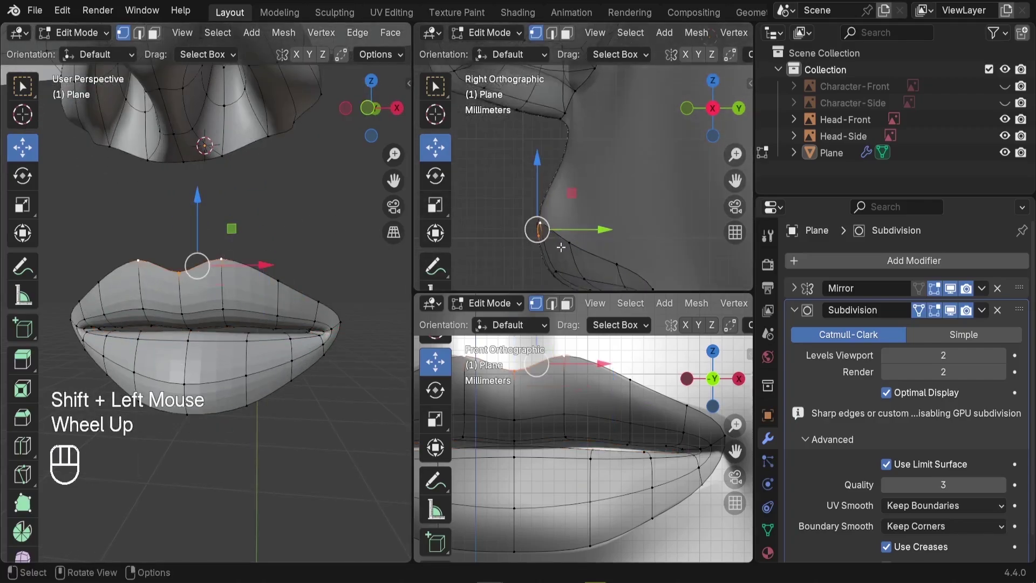
{"action": "key", "text": "e"}
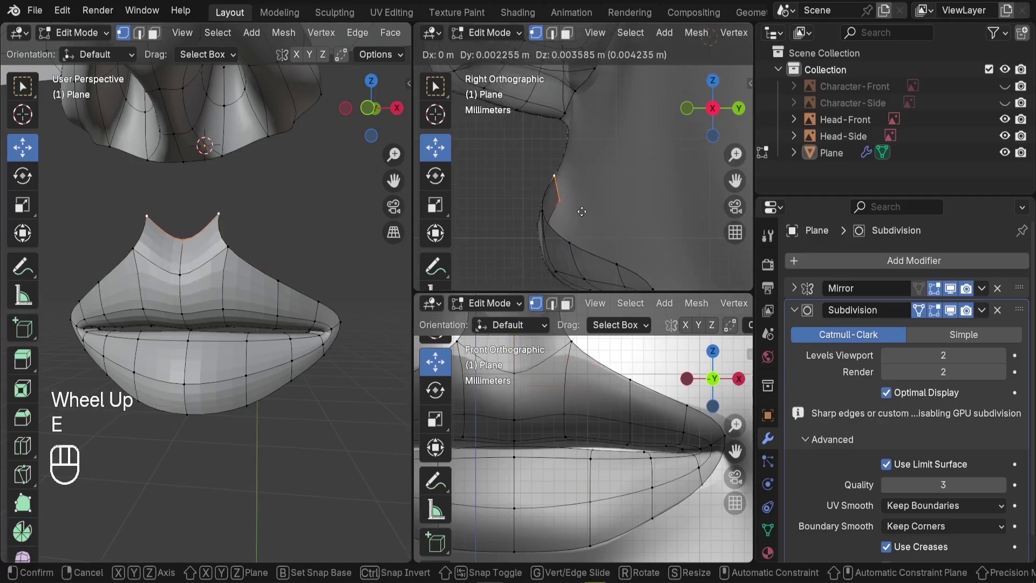
{"action": "left_click", "coordinate": [581, 211]}
{"action": "left_click", "coordinate": [185, 172]}
{"action": "left_click_drag", "start_coordinate": [185, 172], "coordinate": [192, 162]}
Fill a face bridging the upper lip to the nose base.
{"action": "middle_click_drag", "start_coordinate": [192, 161], "coordinate": [216, 189], "text": "shift"}
{"action": "left_click", "coordinate": [216, 191], "text": "shift"}
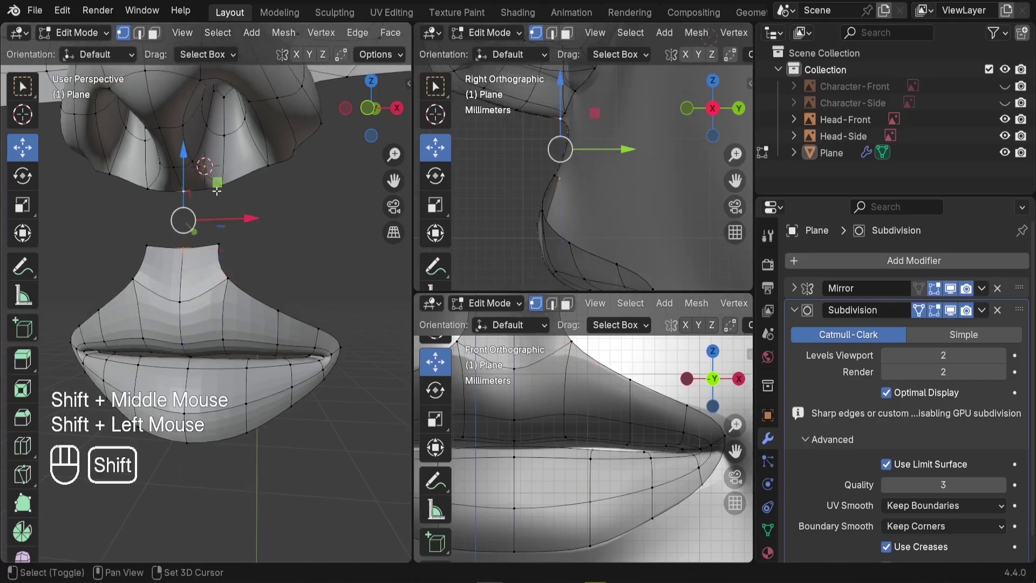
{"action": "left_click", "coordinate": [147, 190], "text": "shift"}
{"action": "left_click", "coordinate": [218, 243], "text": "shift"}
{"action": "key", "text": "f"}
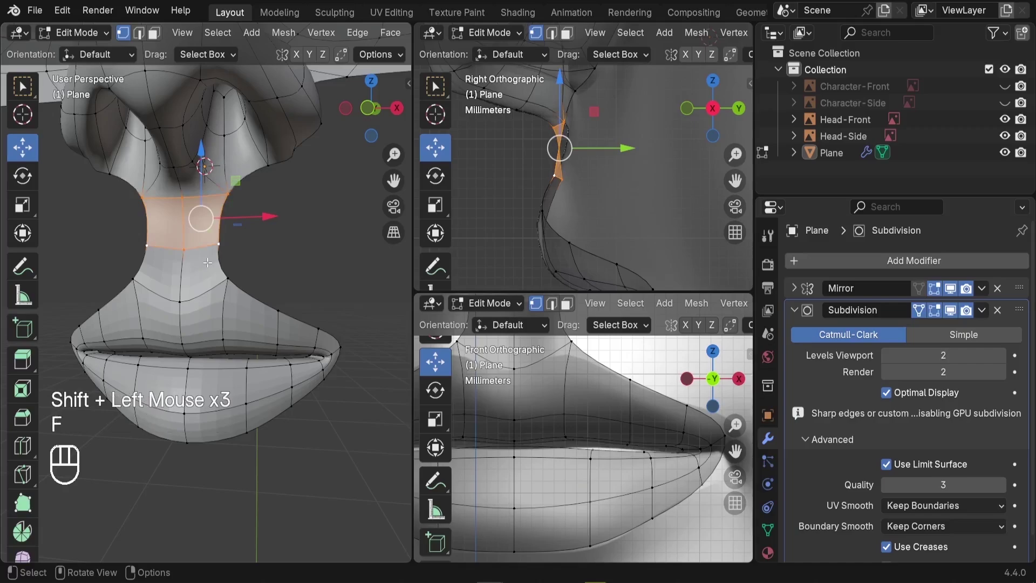
Move the new bridge vertices into place along the side profile.
{"action": "left_click", "coordinate": [554, 176]}
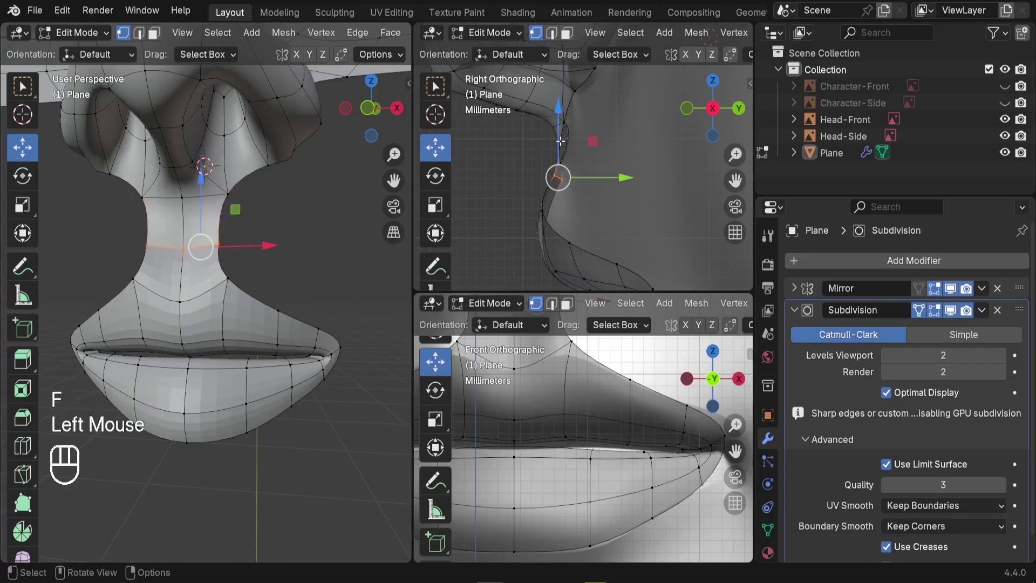
{"action": "left_click", "coordinate": [563, 122]}
{"action": "scroll", "coordinate": [577, 117], "scroll_direction": "up", "scroll_amount": 1}
{"action": "scroll", "coordinate": [577, 117], "scroll_direction": "up", "scroll_amount": 1}
{"action": "left_click_drag", "start_coordinate": [576, 117], "coordinate": [548, 218]}
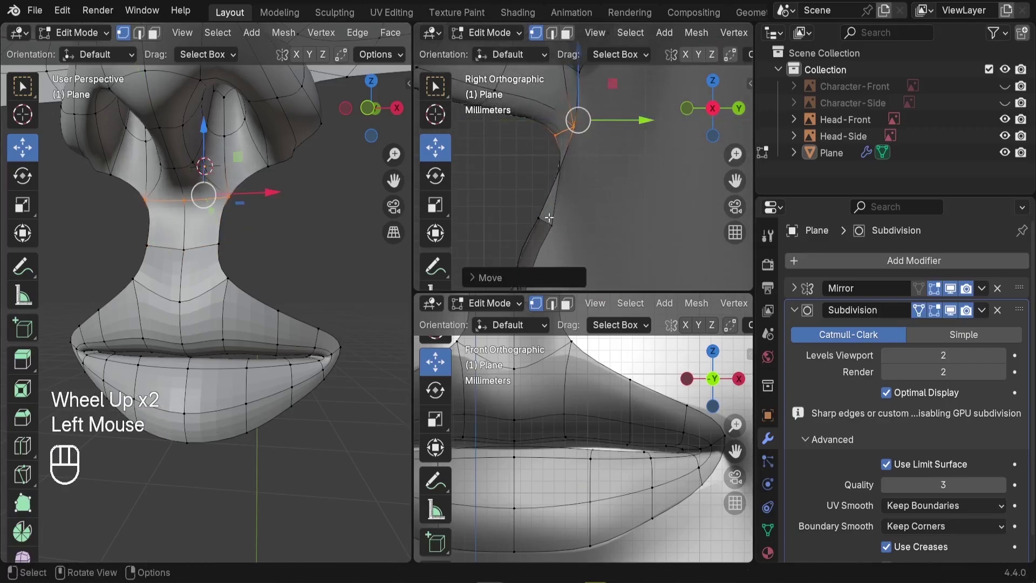
Slide a lower neck-strip vertex along the depth axis, then frame the lips from the front.
{"action": "left_click", "coordinate": [188, 244]}
{"action": "middle_click_drag", "start_coordinate": [189, 244], "coordinate": [176, 199]}
{"action": "left_click_drag", "start_coordinate": [215, 215], "coordinate": [233, 219]}
{"action": "middle_click_drag", "start_coordinate": [233, 219], "coordinate": [254, 247]}
{"action": "scroll", "coordinate": [254, 248], "scroll_direction": "down", "scroll_amount": 2}
{"action": "scroll", "coordinate": [253, 306], "scroll_direction": "up", "scroll_amount": 1}
{"action": "middle_click_drag", "start_coordinate": [252, 305], "coordinate": [263, 242]}
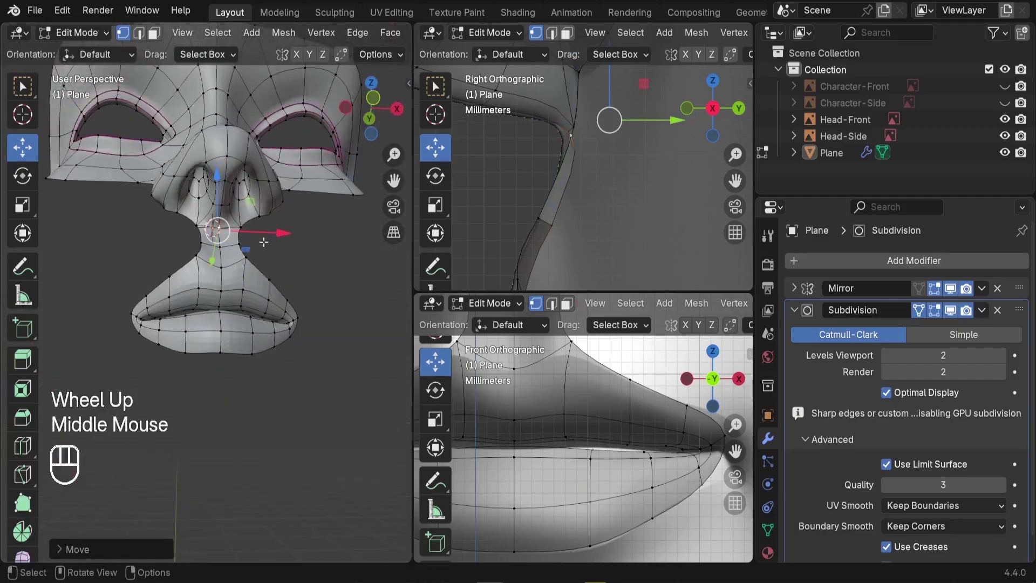
{"action": "scroll", "coordinate": [600, 416], "scroll_direction": "down", "scroll_amount": 2}
{"action": "scroll", "coordinate": [601, 418], "scroll_direction": "down", "scroll_amount": 1}
{"action": "middle_click_drag", "start_coordinate": [601, 419], "coordinate": [599, 452], "text": "shift"}
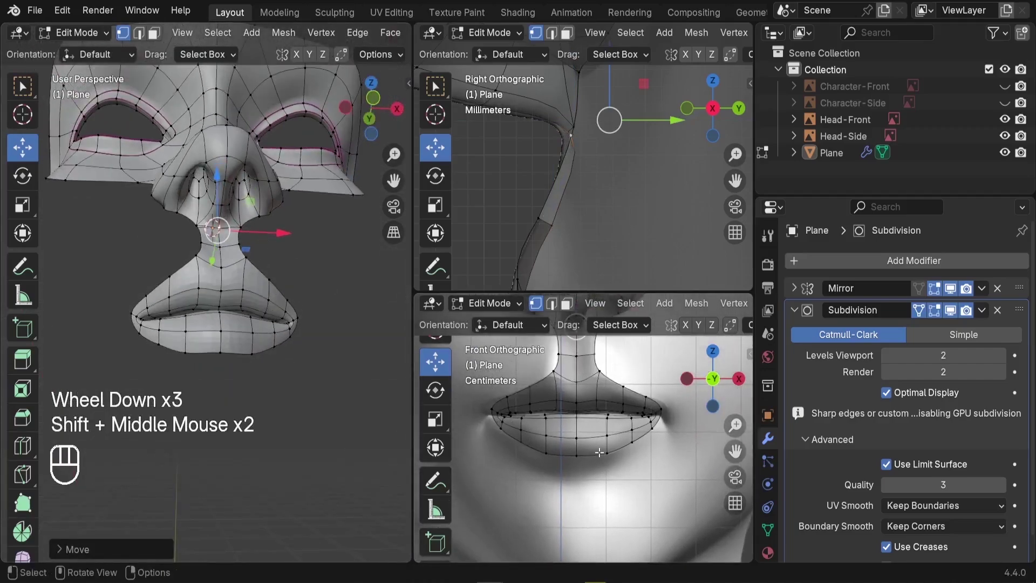
Extrude the three lower-lip bottom-edge vertices downward into a chin strip, checking it from the side.
{"action": "left_click", "coordinate": [579, 463]}
{"action": "left_click", "coordinate": [603, 461], "text": "shift"}
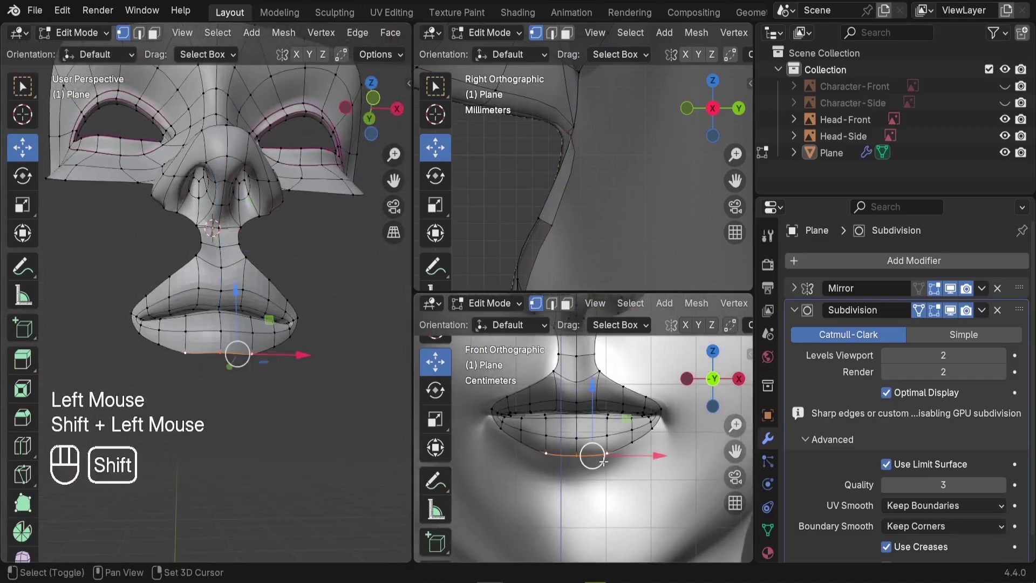
{"action": "left_click", "coordinate": [631, 443], "text": "shift"}
{"action": "scroll", "coordinate": [566, 162], "scroll_direction": "down", "scroll_amount": 3}
{"action": "middle_click_drag", "start_coordinate": [566, 162], "coordinate": [556, 92], "text": "shift"}
{"action": "key", "text": "e"}
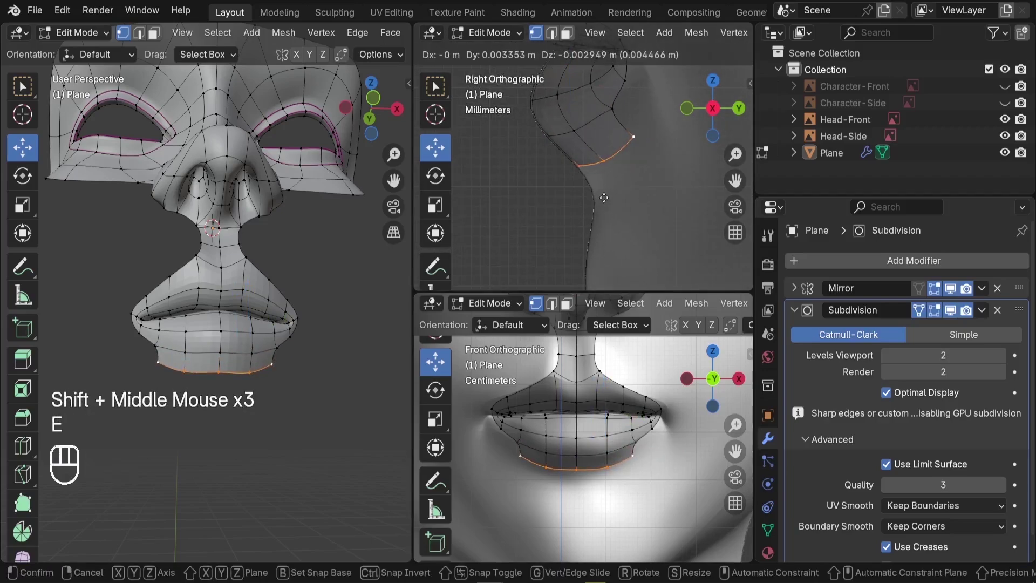
{"action": "left_click", "coordinate": [601, 199]}
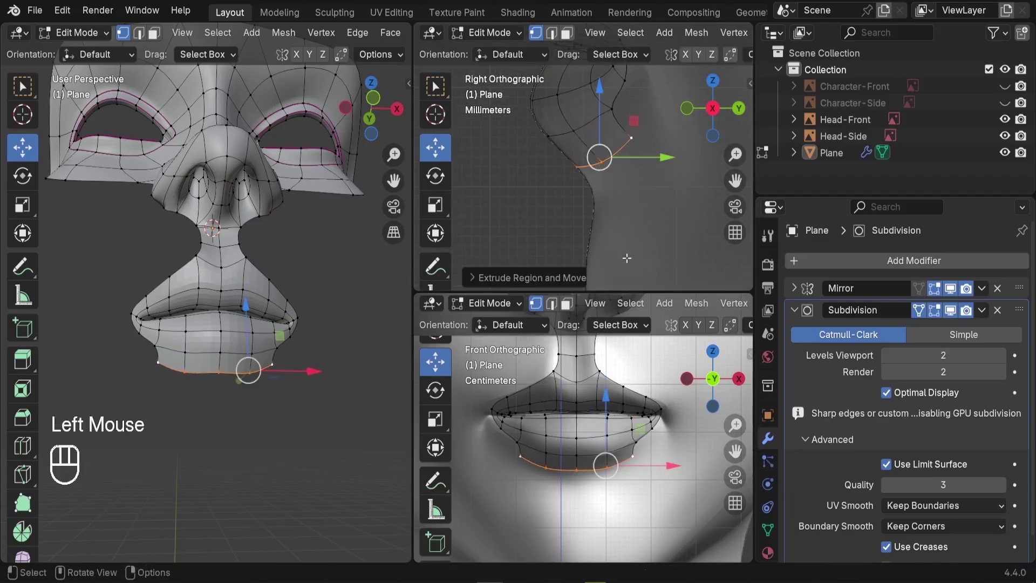
{"action": "scroll", "coordinate": [223, 293], "scroll_direction": "down", "scroll_amount": 1}
{"action": "middle_click_drag", "start_coordinate": [222, 293], "coordinate": [289, 342]}
{"action": "scroll", "coordinate": [289, 342], "scroll_direction": "up", "scroll_amount": 2}
{"action": "scroll", "coordinate": [236, 361], "scroll_direction": "down", "scroll_amount": 2}
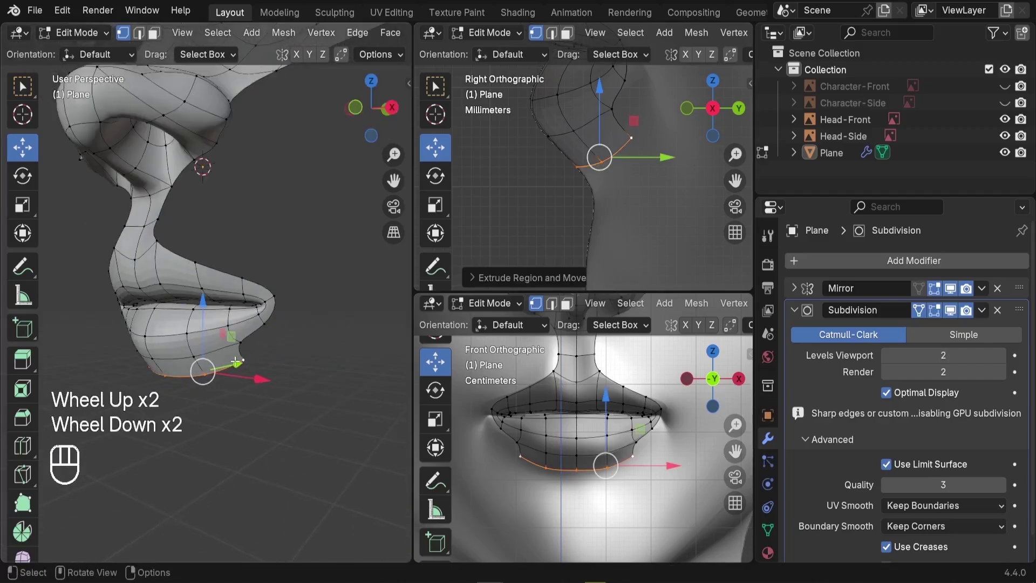
{"action": "middle_click_drag", "start_coordinate": [184, 276], "coordinate": [157, 223]}
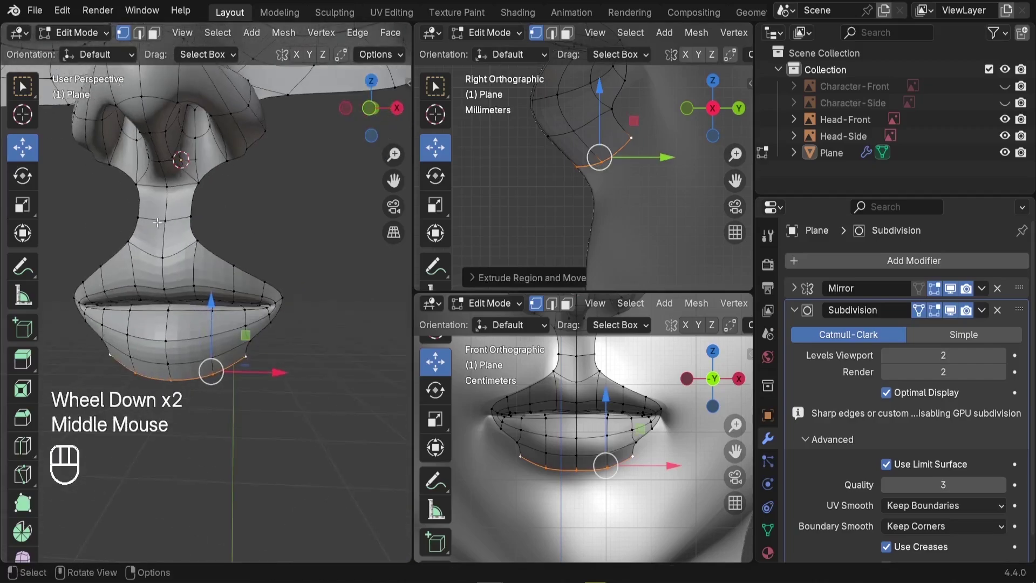
{"action": "scroll", "coordinate": [594, 178], "scroll_direction": "down", "scroll_amount": 2}
Extrude two upper-lip top-edge vertices upward and push them along the depth axis.
{"action": "middle_click_drag", "start_coordinate": [609, 178], "coordinate": [639, 237], "text": "shift"}
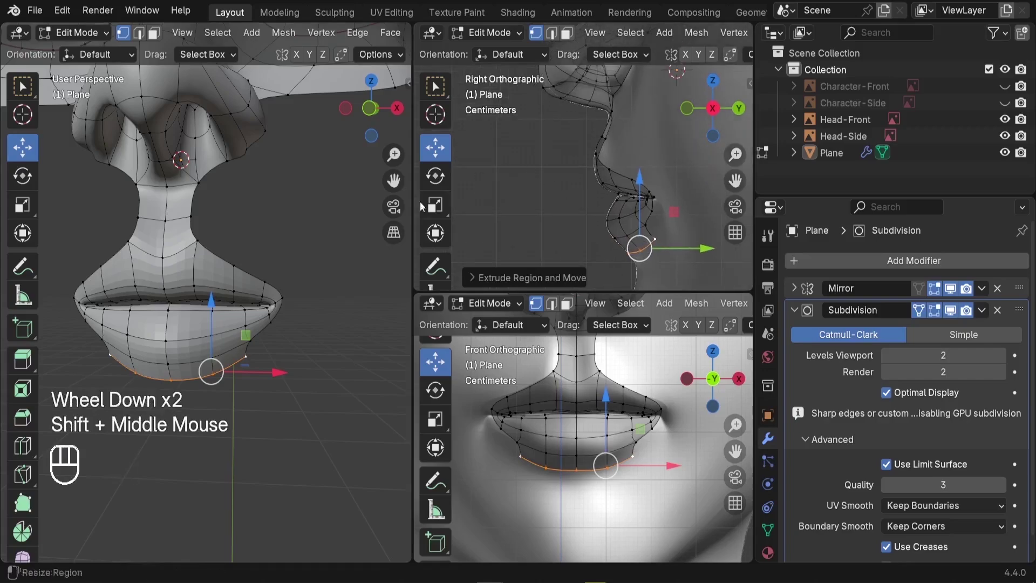
{"action": "scroll", "coordinate": [188, 203], "scroll_direction": "up", "scroll_amount": 1}
{"action": "left_click", "coordinate": [191, 219]}
{"action": "middle_click_drag", "start_coordinate": [617, 369], "coordinate": [578, 407], "text": "shift"}
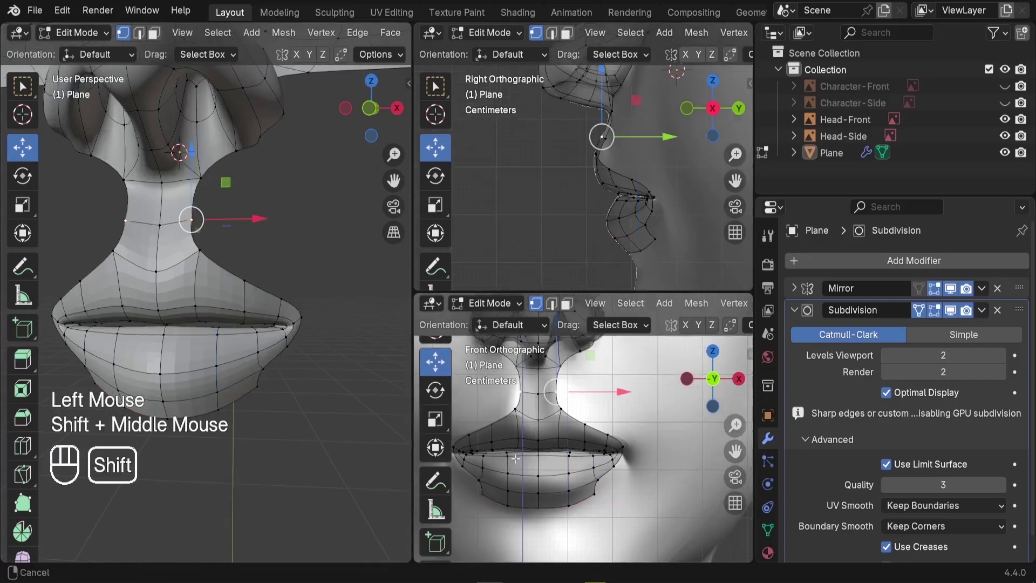
{"action": "left_click", "coordinate": [247, 280]}
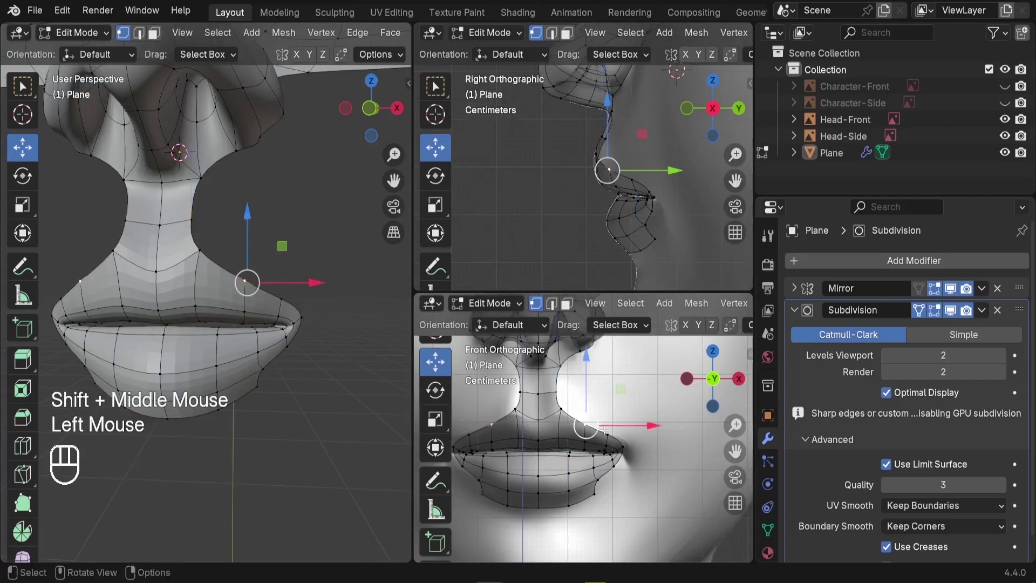
{"action": "left_click", "coordinate": [281, 294], "text": "shift"}
{"action": "key", "text": "e"}
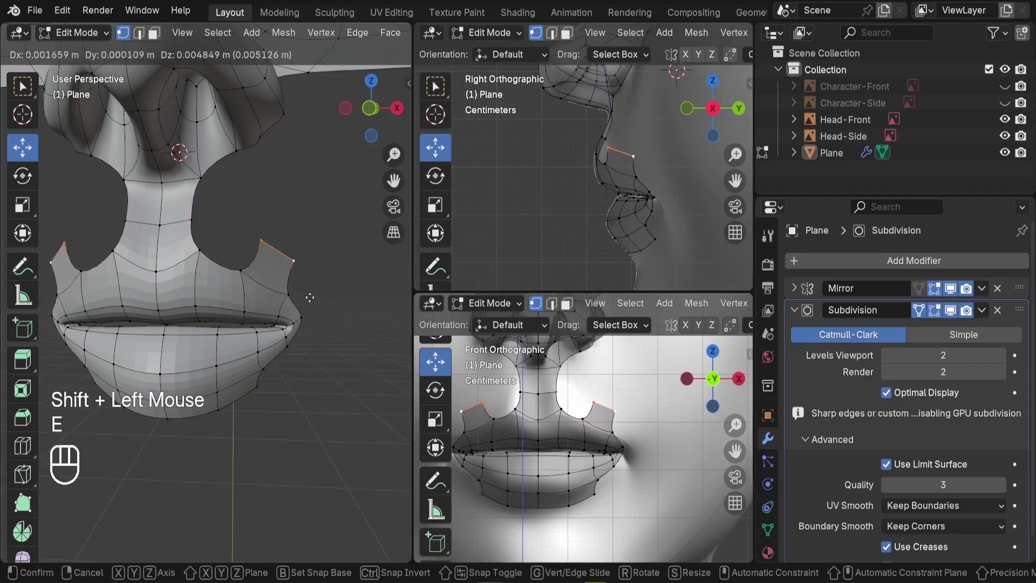
{"action": "left_click", "coordinate": [307, 296]}
{"action": "left_click_drag", "start_coordinate": [668, 151], "coordinate": [681, 154]}
Fill a face between four vertices joining the upper lip to the nose strip.
{"action": "left_click", "coordinate": [262, 241]}
{"action": "left_click", "coordinate": [241, 251], "text": "shift"}
{"action": "left_click", "coordinate": [221, 243], "text": "shift"}
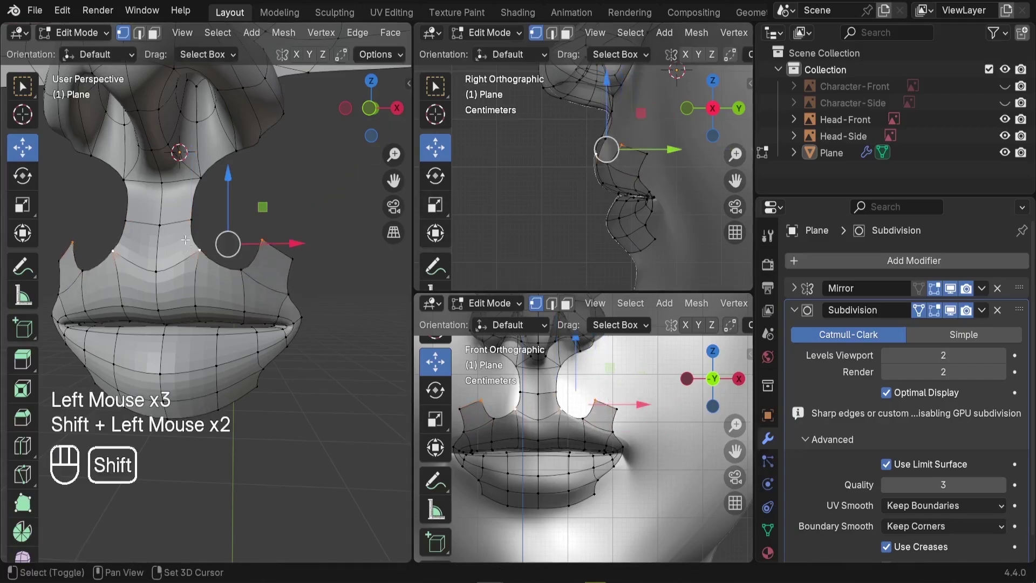
{"action": "left_click", "coordinate": [200, 240], "text": "shift"}
{"action": "key", "text": "f"}
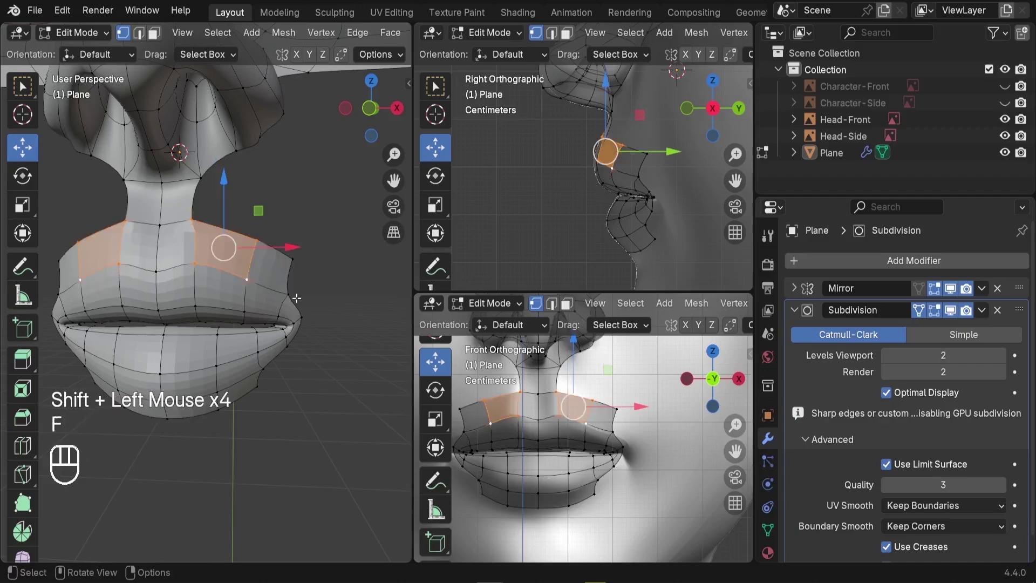
{"action": "middle_click_drag", "start_coordinate": [226, 265], "coordinate": [200, 292]}
Move a lip-side vertex outward, extrude two vertices down, and join them to the lip corner.
{"action": "left_click", "coordinate": [280, 256]}
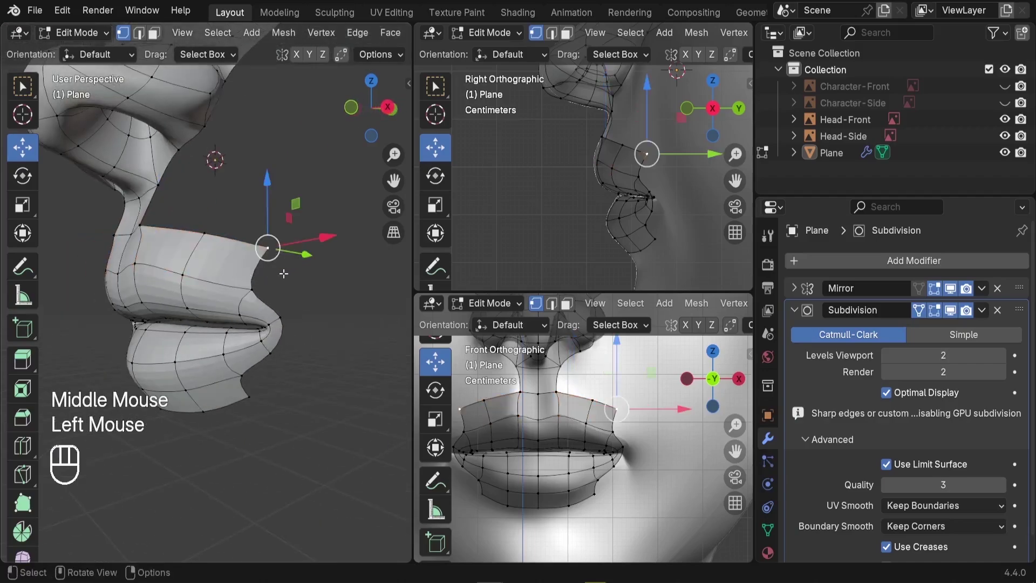
{"action": "key", "text": "g"}
{"action": "left_click", "coordinate": [308, 294]}
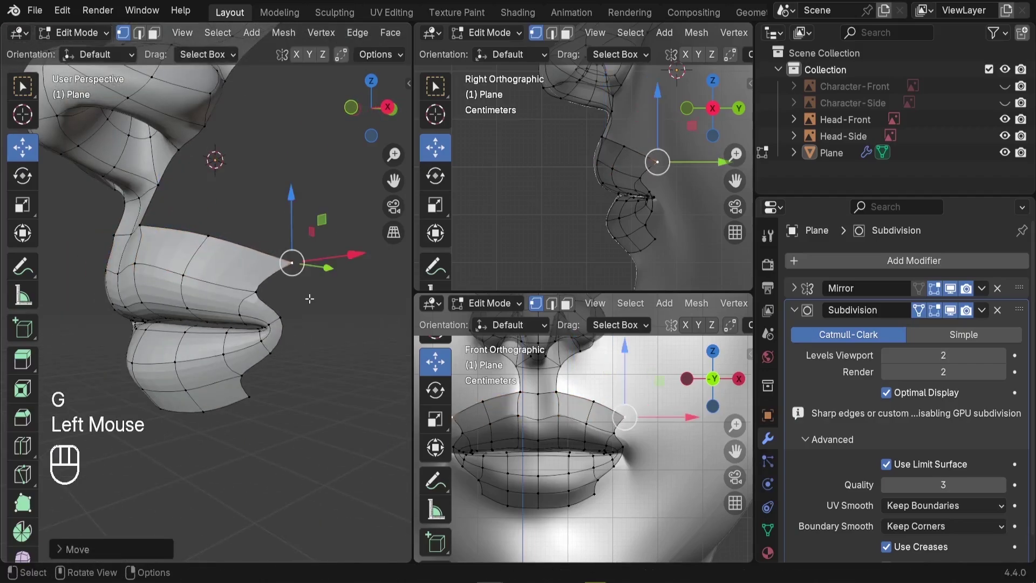
{"action": "key", "text": "e"}
{"action": "left_click", "coordinate": [321, 327]}
{"action": "key", "text": "e"}
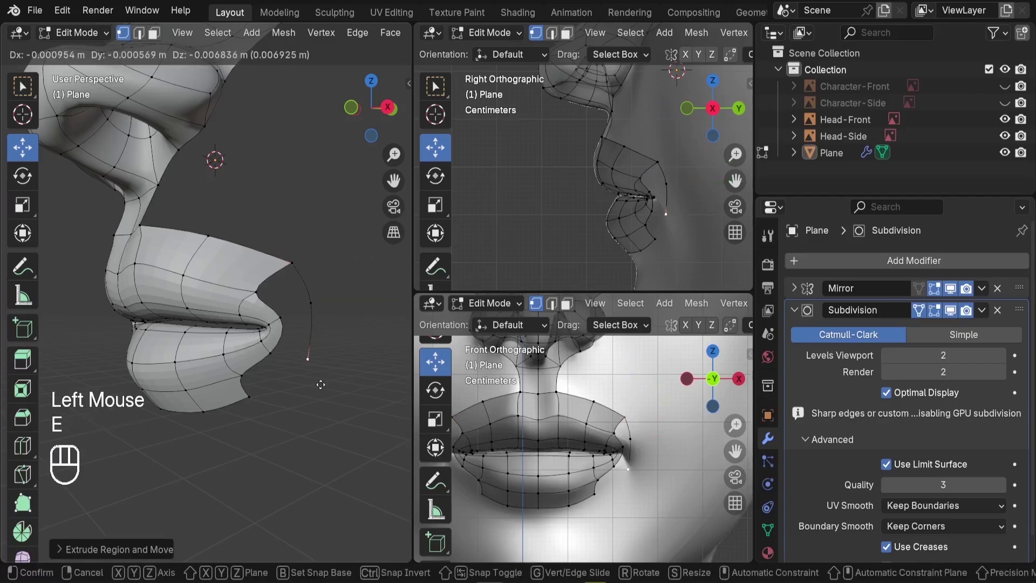
{"action": "left_click", "coordinate": [316, 380]}
{"action": "left_click", "coordinate": [253, 402], "text": "shift"}
{"action": "key", "text": "f"}
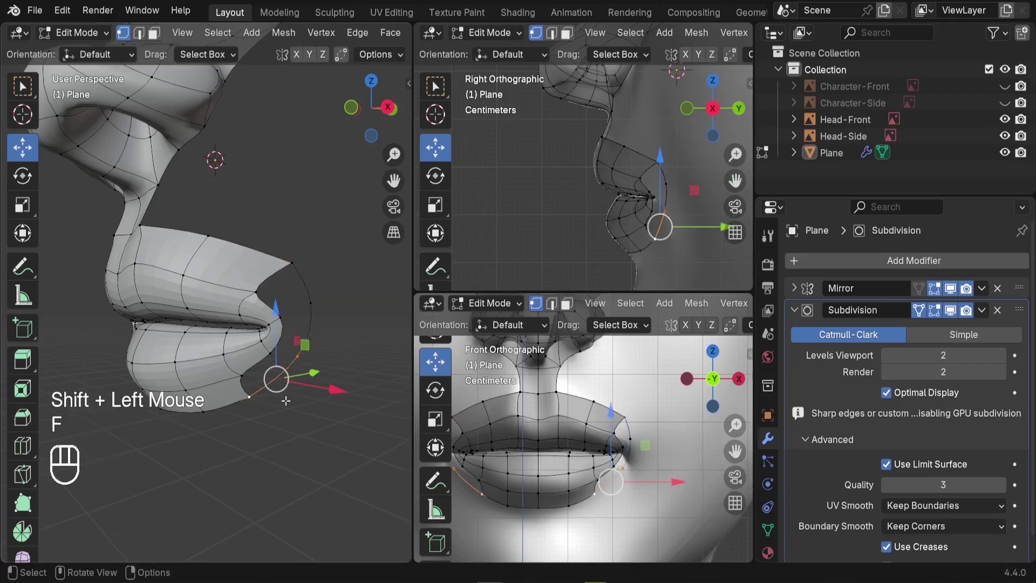
Connect a lip vertex to the top corner vertex to close the mouth corner.
{"action": "left_click", "coordinate": [257, 286]}
{"action": "left_click", "coordinate": [291, 264], "text": "shift"}
{"action": "scroll", "coordinate": [330, 289], "scroll_direction": "up", "scroll_amount": 2}
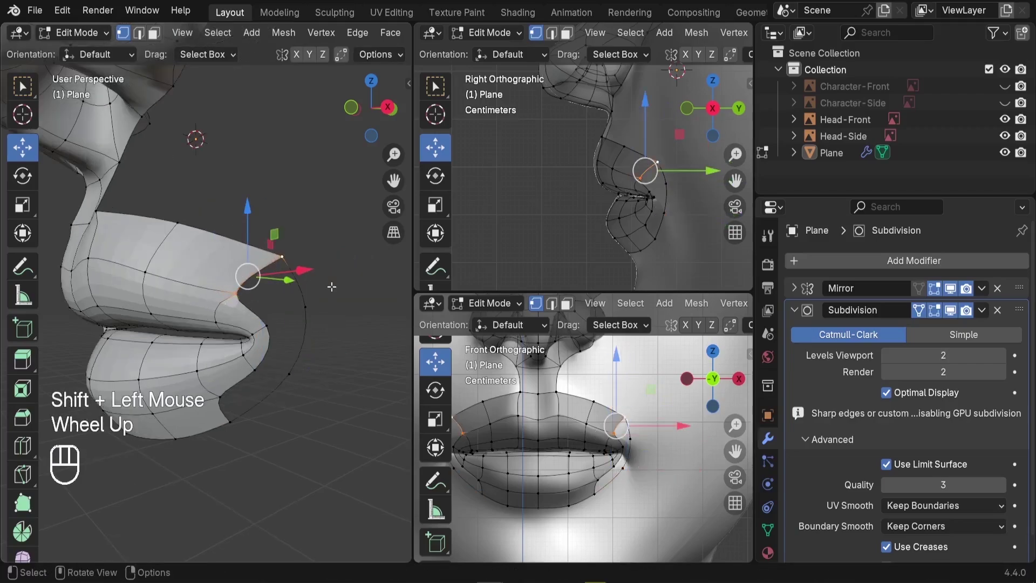
{"action": "key", "text": "f"}
{"action": "key", "text": "f"}
{"action": "key", "text": "f"}
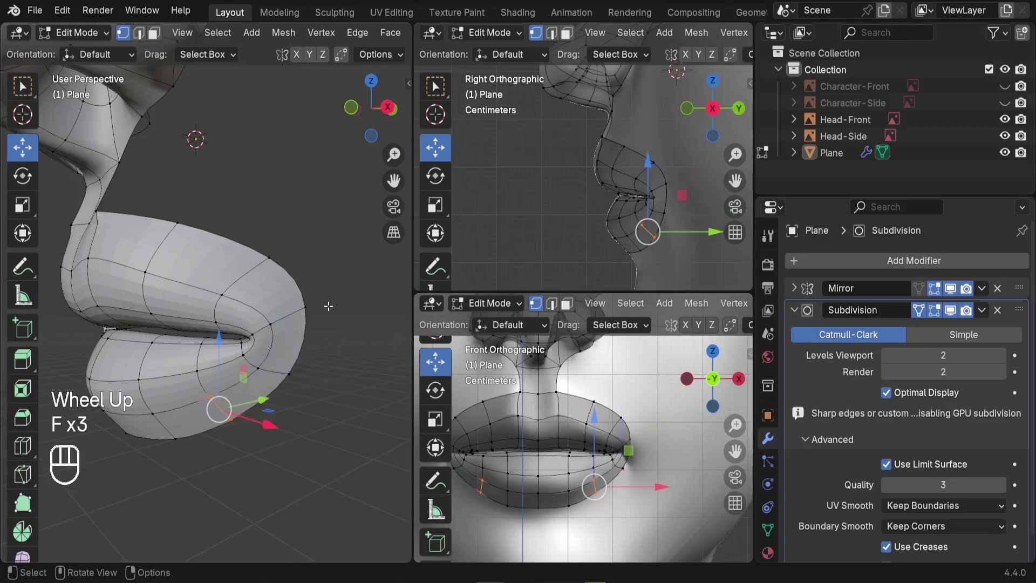
{"action": "scroll", "coordinate": [326, 303], "scroll_direction": "down", "scroll_amount": 3}
{"action": "middle_click_drag", "start_coordinate": [326, 303], "coordinate": [253, 281]}
Clear the selection and box-select a block of lip vertices.
{"action": "middle_click_drag", "start_coordinate": [202, 377], "coordinate": [186, 403]}
{"action": "key", "text": "alt+a"}
{"action": "scroll", "coordinate": [595, 160], "scroll_direction": "down", "scroll_amount": 1}
{"action": "scroll", "coordinate": [595, 160], "scroll_direction": "up", "scroll_amount": 2}
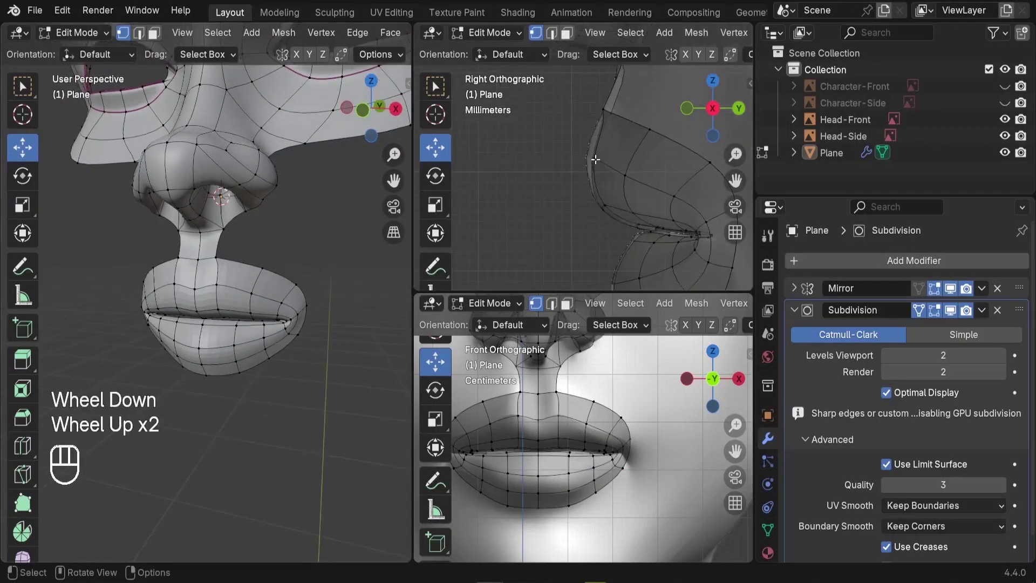
{"action": "left_click_drag", "start_coordinate": [572, 144], "coordinate": [620, 165]}
{"action": "scroll", "coordinate": [635, 183], "scroll_direction": "up", "scroll_amount": 2}
{"action": "scroll", "coordinate": [242, 259], "scroll_direction": "down", "scroll_amount": 2}
{"action": "middle_click_drag", "start_coordinate": [243, 259], "coordinate": [244, 281]}
{"action": "scroll", "coordinate": [251, 302], "scroll_direction": "up", "scroll_amount": 1}
Apply Shade Smooth to the mouth mesh, then return to Edit Mode on the upper-lip loop.
{"action": "key", "text": "Tab"}
{"action": "scroll", "coordinate": [228, 329], "scroll_direction": "up", "scroll_amount": 2}
{"action": "left_click", "coordinate": [244, 281]}
{"action": "right_click", "coordinate": [251, 278]}
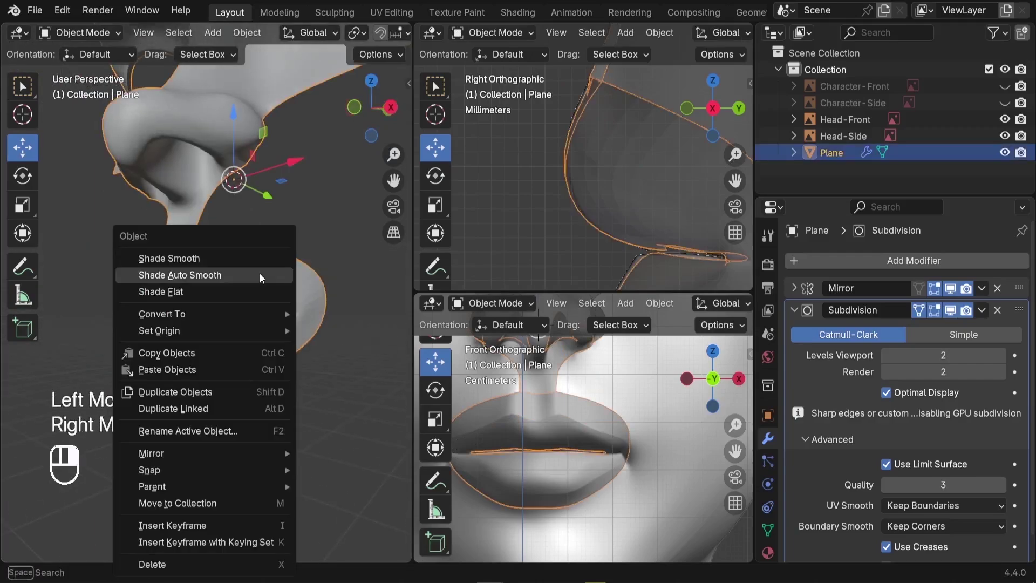
{"action": "left_click", "coordinate": [212, 255]}
{"action": "middle_click_drag", "start_coordinate": [236, 318], "coordinate": [251, 330]}
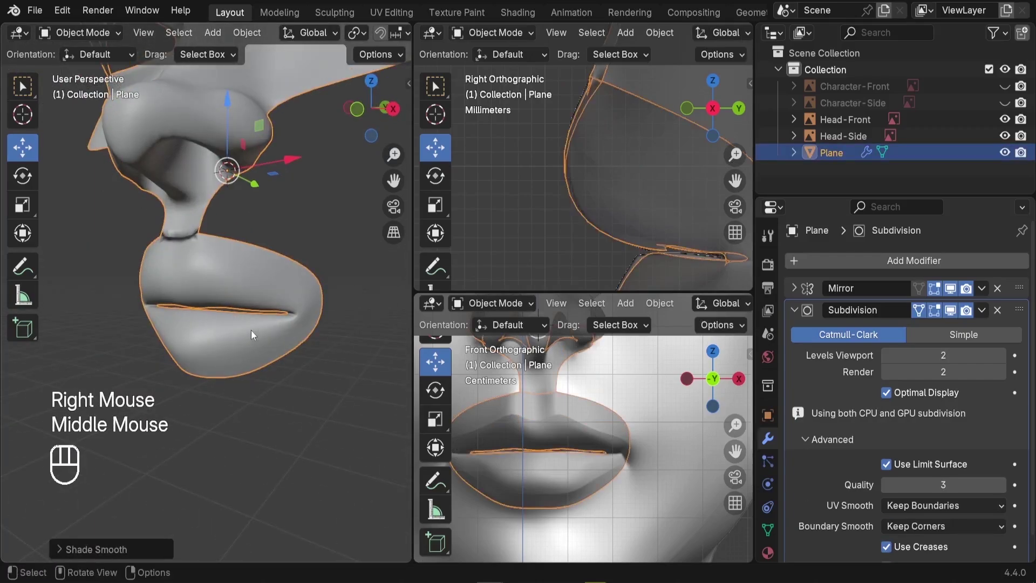
{"action": "key", "text": "Tab"}
{"action": "scroll", "coordinate": [225, 266], "scroll_direction": "up", "scroll_amount": 2}
{"action": "left_click", "coordinate": [205, 262], "text": "alt"}
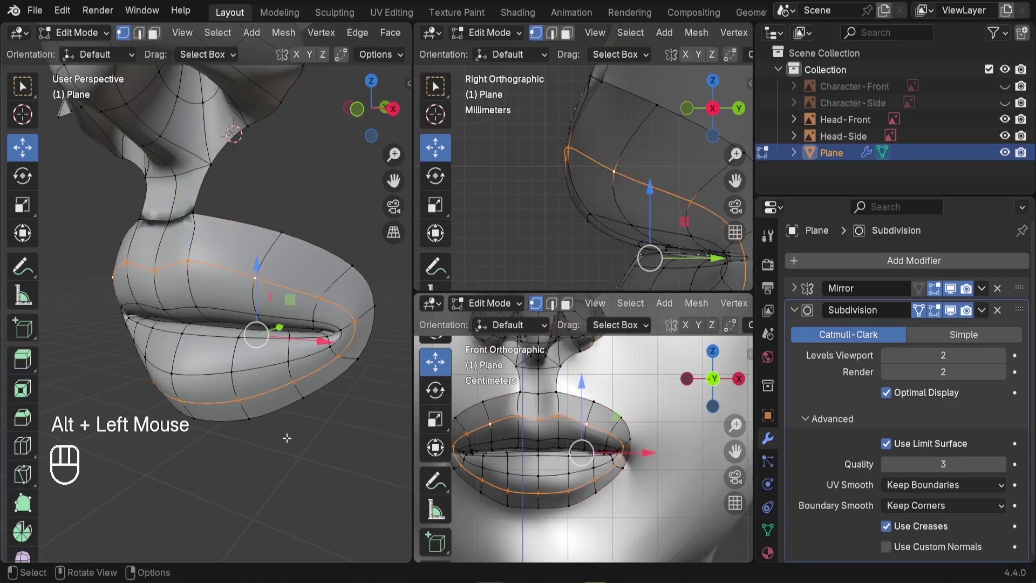
Crease the selected lip loop at full strength and check its crease value in the side panel.
{"action": "key", "text": "shift+e"}
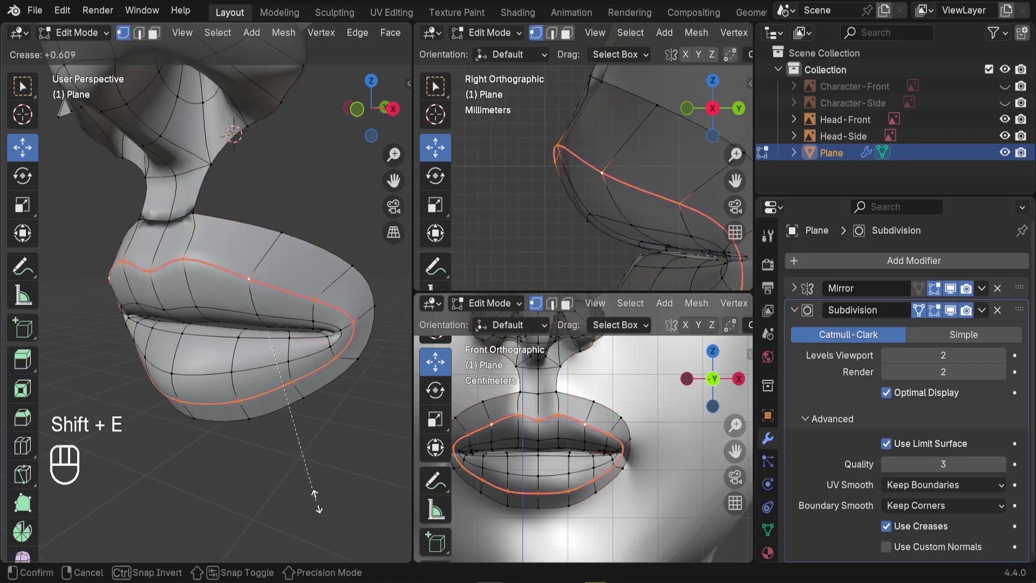
{"action": "left_click", "coordinate": [378, 167]}
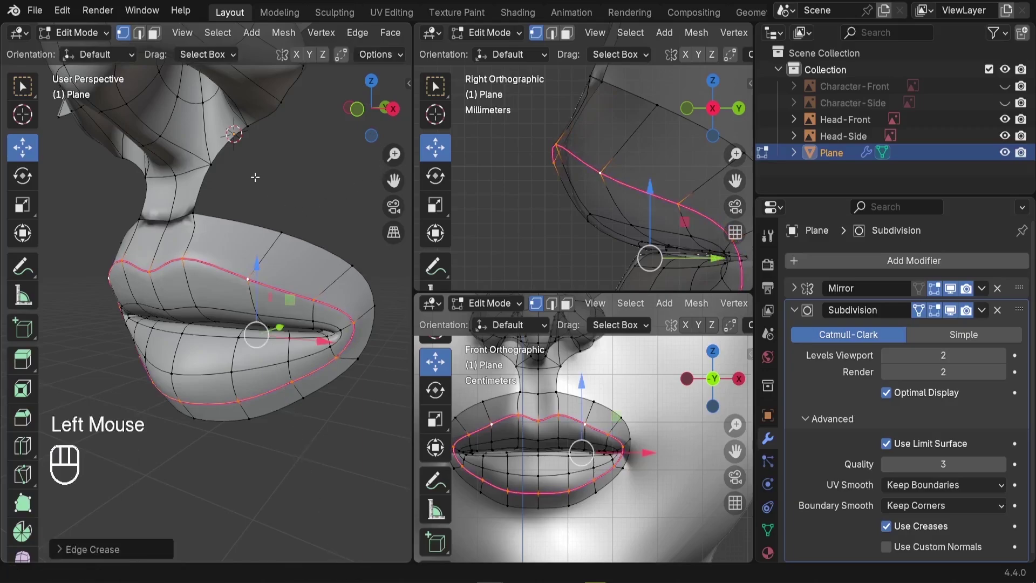
{"action": "key", "text": "n"}
{"action": "left_click", "coordinate": [403, 84]}
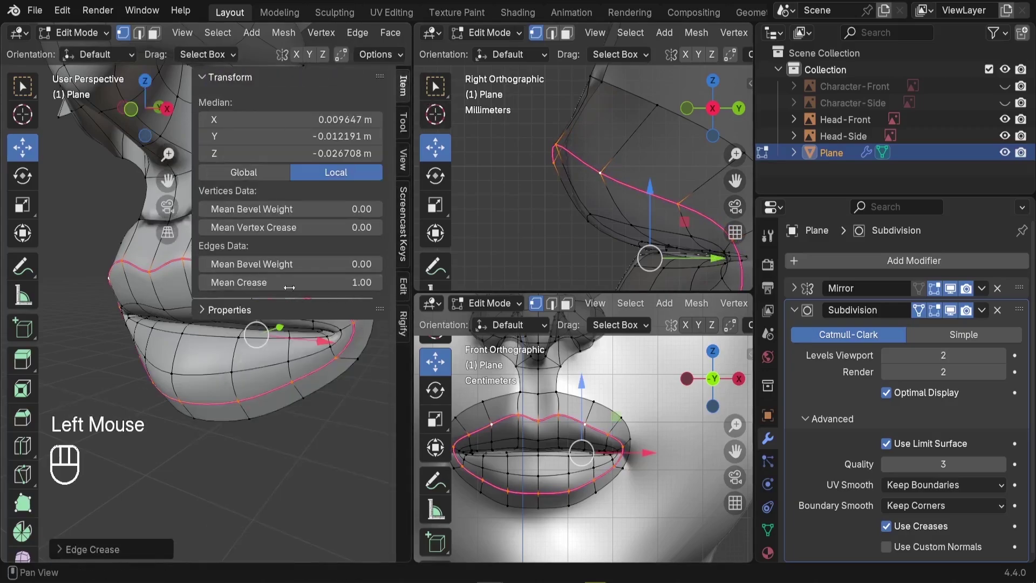
{"action": "key", "text": "n"}
Preview the creased lip loop in Object Mode from around the lips.
{"action": "key", "text": "Tab"}
{"action": "scroll", "coordinate": [273, 267], "scroll_direction": "up", "scroll_amount": 1}
{"action": "scroll", "coordinate": [273, 267], "scroll_direction": "down", "scroll_amount": 3}
{"action": "middle_click_drag", "start_coordinate": [273, 266], "coordinate": [258, 302]}
{"action": "key", "text": "alt+a"}
{"action": "scroll", "coordinate": [194, 315], "scroll_direction": "down", "scroll_amount": 1}
{"action": "scroll", "coordinate": [220, 313], "scroll_direction": "up", "scroll_amount": 3}
Back in Edit Mode, reselect part of the lip vertices and shift them sideways.
{"action": "key", "text": "Tab"}
{"action": "left_click", "coordinate": [257, 302]}
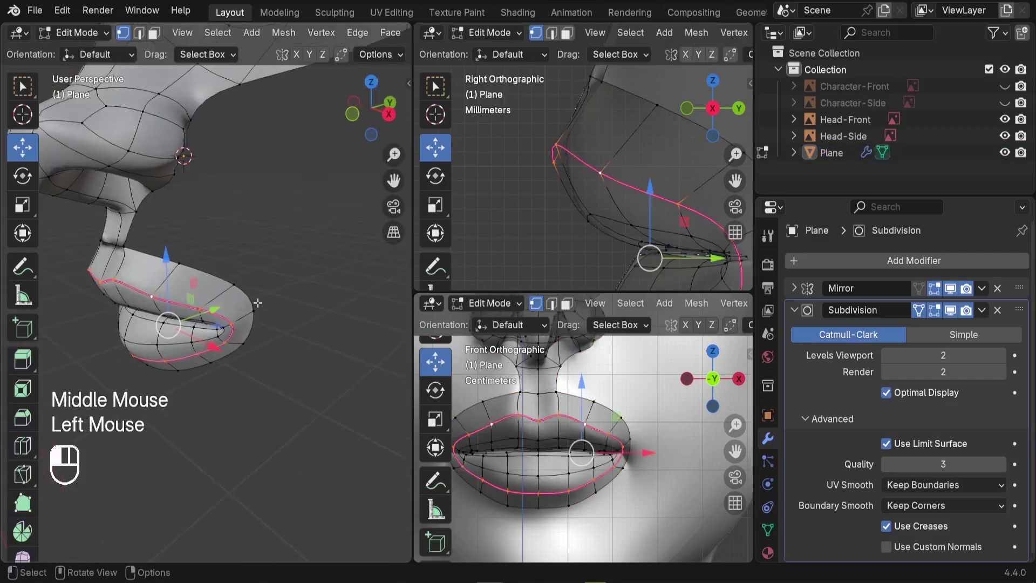
{"action": "left_click", "coordinate": [264, 345], "text": "shift"}
{"action": "middle_click_drag", "start_coordinate": [264, 345], "coordinate": [345, 336]}
{"action": "left_click_drag", "start_coordinate": [348, 336], "coordinate": [360, 341]}
Select the lip-corner vertex and try sliding it along Y, then cancel the move.
{"action": "scroll", "coordinate": [245, 331], "scroll_direction": "up", "scroll_amount": 2}
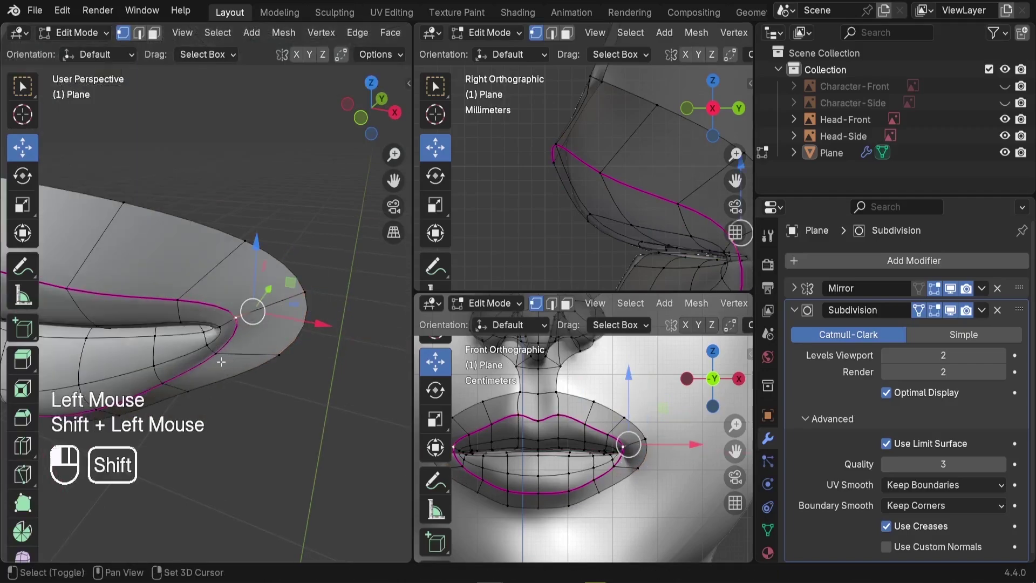
{"action": "middle_click_drag", "start_coordinate": [222, 362], "coordinate": [215, 296]}
{"action": "left_click", "coordinate": [233, 302]}
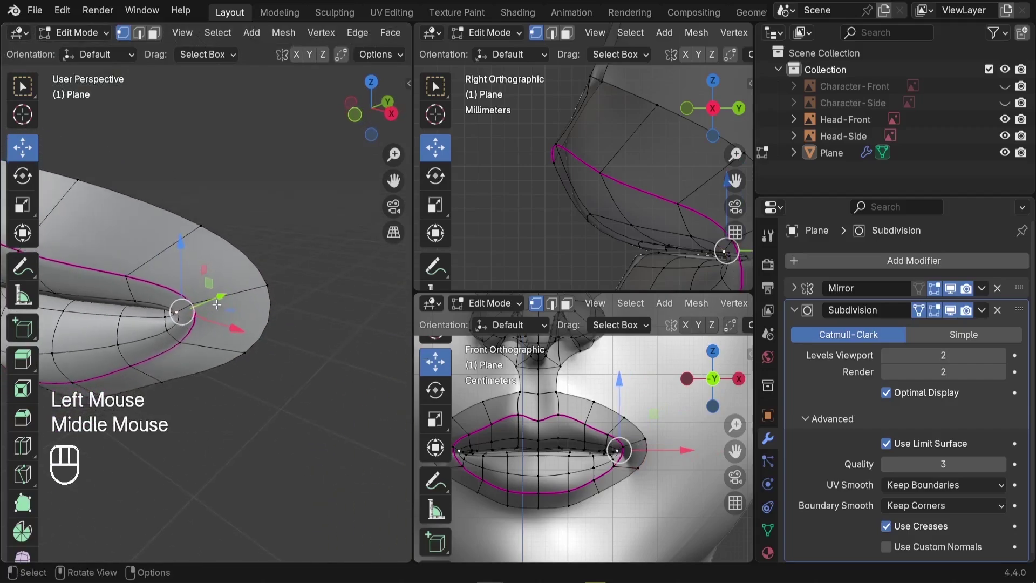
{"action": "left_click_drag", "start_coordinate": [216, 296], "coordinate": [241, 296]}
{"action": "right_click", "coordinate": [240, 296]}
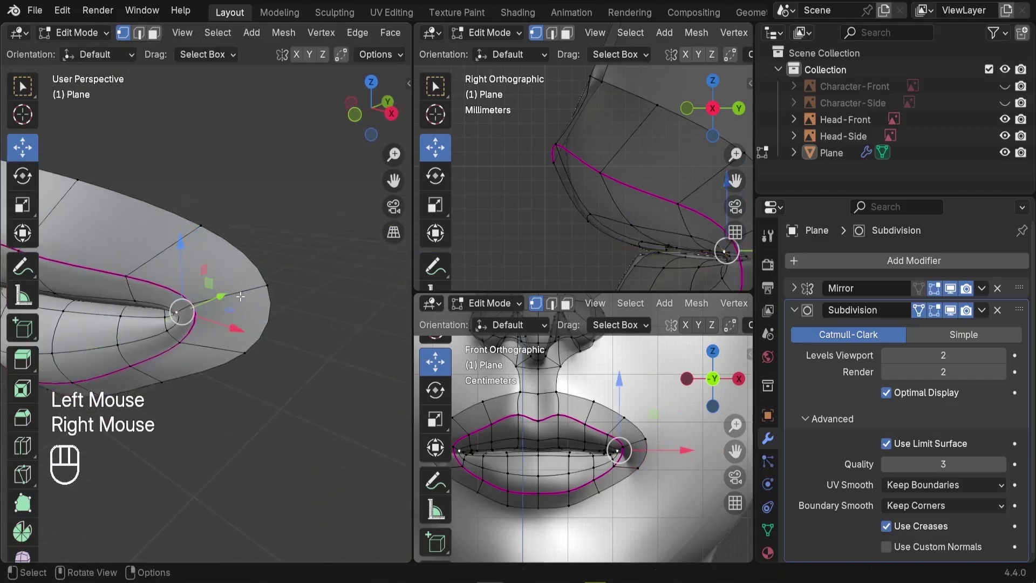
Pull the mouth-corner vertex about 5.5 mm with soft proportional falloff.
{"action": "scroll", "coordinate": [380, 36], "scroll_direction": "down", "scroll_amount": 5}
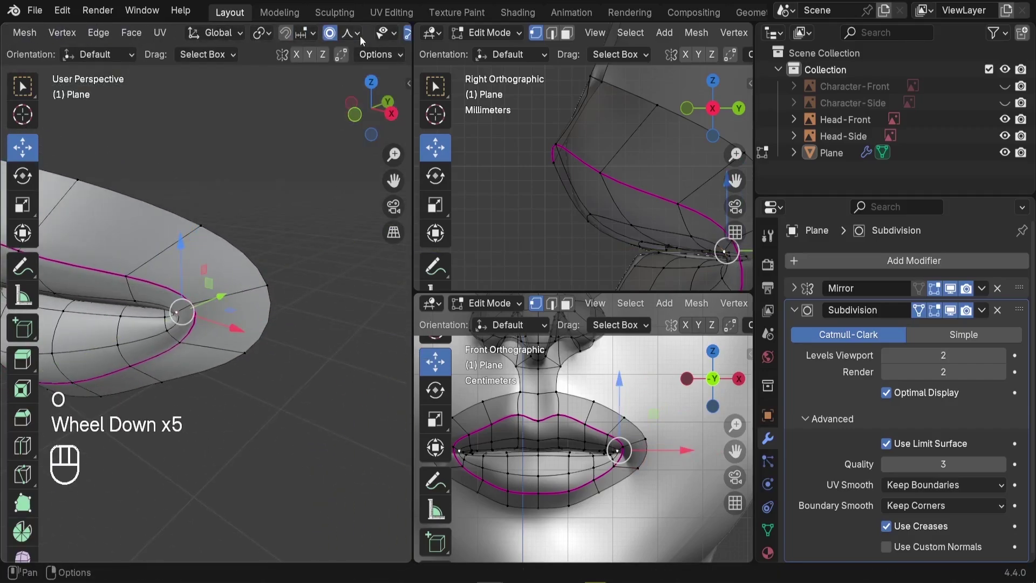
{"action": "middle_click_drag", "start_coordinate": [270, 349], "coordinate": [292, 226]}
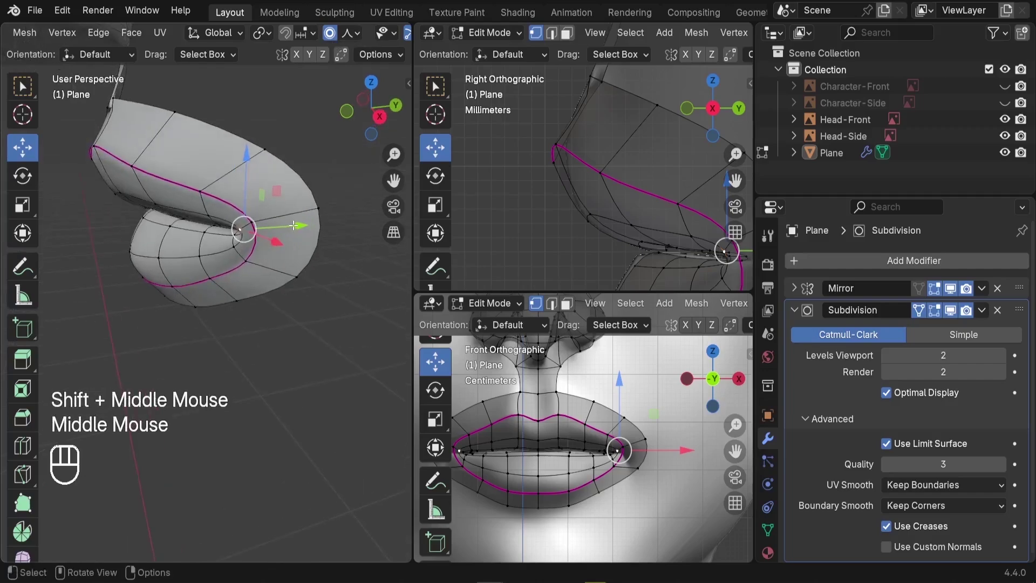
{"action": "left_click_drag", "start_coordinate": [291, 225], "coordinate": [305, 225]}
{"action": "scroll", "coordinate": [304, 225], "scroll_direction": "up", "scroll_amount": 3}
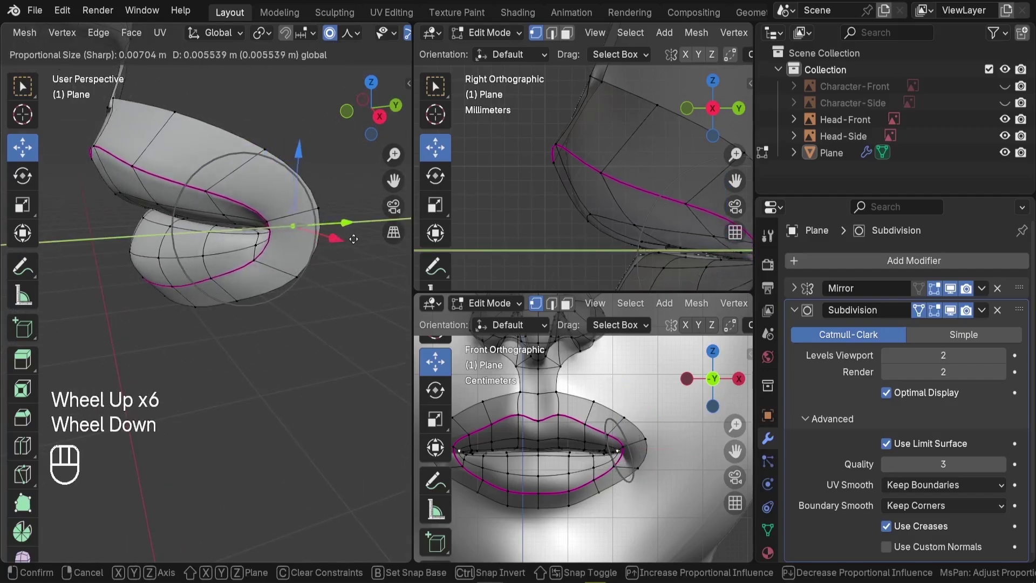
{"action": "left_click", "coordinate": [353, 239]}
Preview the smoothed mouth and nose in Object Mode, then return to Edit Mode.
{"action": "key", "text": "Tab"}
{"action": "middle_click_drag", "start_coordinate": [345, 254], "coordinate": [322, 284]}
{"action": "scroll", "coordinate": [313, 264], "scroll_direction": "down", "scroll_amount": 1}
{"action": "scroll", "coordinate": [306, 246], "scroll_direction": "down", "scroll_amount": 2}
{"action": "mouse_move", "coordinate": [306, 246]}
{"action": "middle_mouse_down"}
{"action": "mouse_move", "coordinate": [306, 279]}
{"action": "mouse_move", "coordinate": [364, 224]}
{"action": "mouse_move", "coordinate": [293, 239]}
{"action": "middle_mouse_up"}
{"action": "scroll", "coordinate": [293, 240], "scroll_direction": "up", "scroll_amount": 2}
{"action": "key", "text": "Tab"}
{"action": "scroll", "coordinate": [291, 238], "scroll_direction": "up", "scroll_amount": 3}
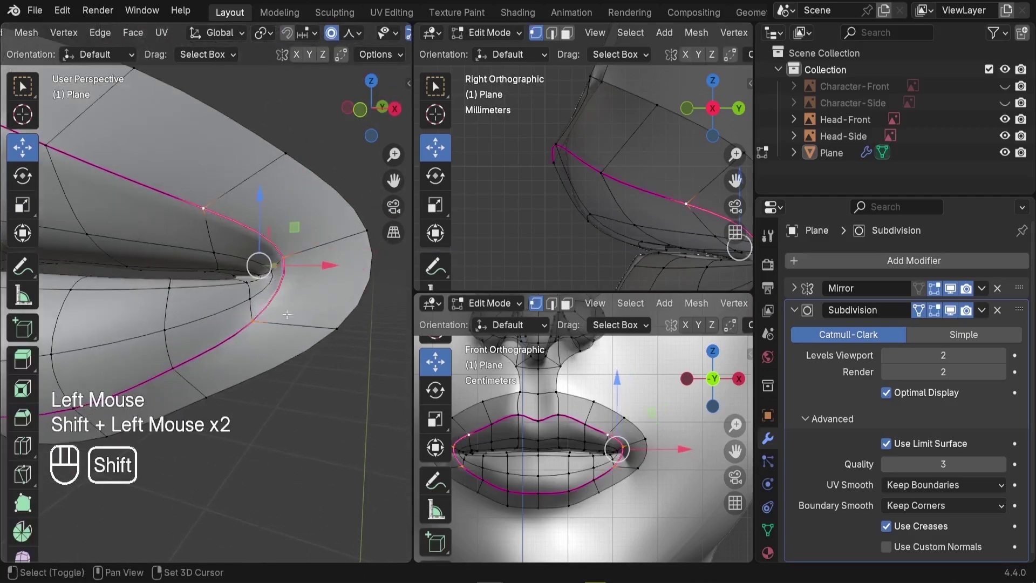
Check the corner's crease values, then preview the face frontally in a widened 3D view.
{"action": "key", "text": "n"}
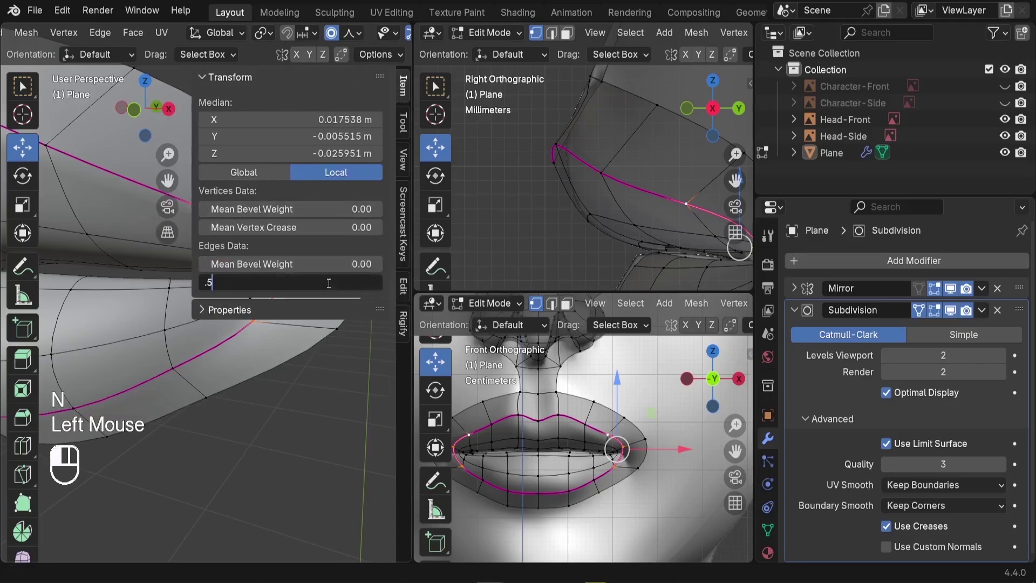
{"action": "key", "text": "n"}
{"action": "key", "text": "Tab"}
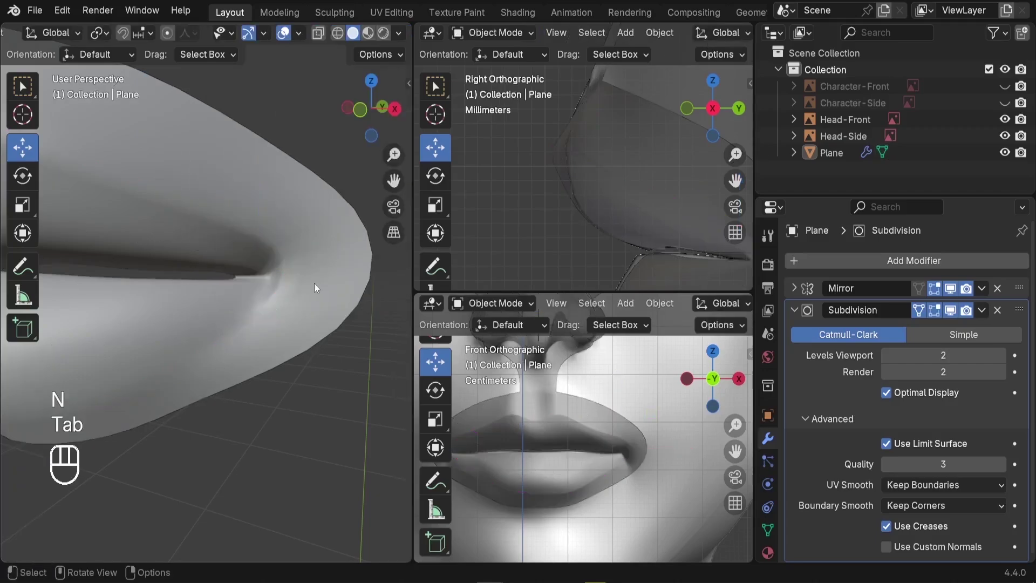
{"action": "scroll", "coordinate": [314, 283], "scroll_direction": "down", "scroll_amount": 3}
{"action": "middle_click_drag", "start_coordinate": [235, 312], "coordinate": [247, 278]}
{"action": "scroll", "coordinate": [276, 291], "scroll_direction": "down", "scroll_amount": 3}
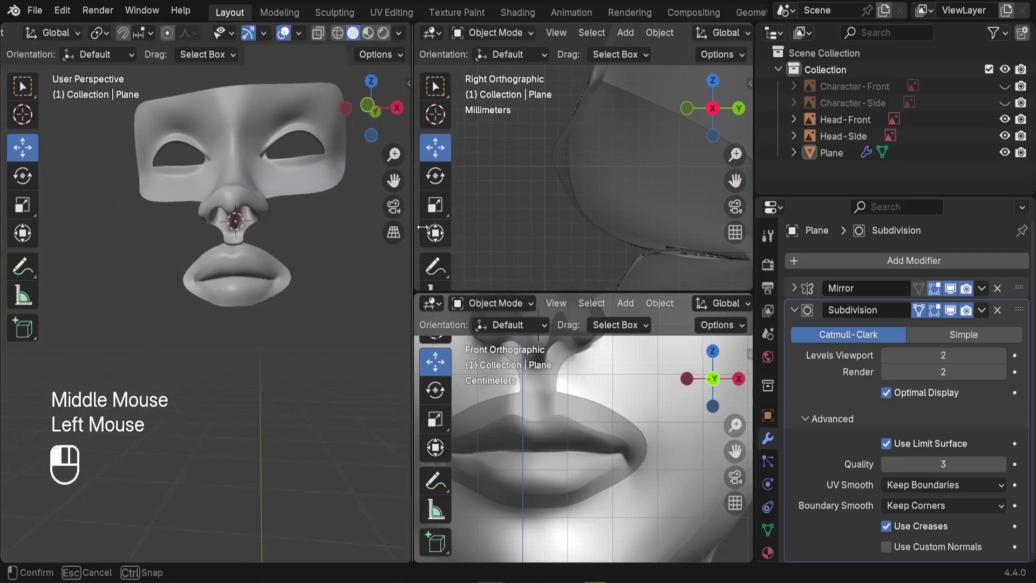
{"action": "left_click_drag", "start_coordinate": [422, 227], "coordinate": [459, 227]}
{"action": "scroll", "coordinate": [244, 302], "scroll_direction": "up", "scroll_amount": 2}
{"action": "middle_click_drag", "start_coordinate": [244, 302], "coordinate": [199, 335]}
{"action": "scroll", "coordinate": [354, 263], "scroll_direction": "up", "scroll_amount": 2}
Lower the mouth-corner edges' mean crease from 0.50 to 0.08 and preview the lips.
{"action": "key", "text": "Tab"}
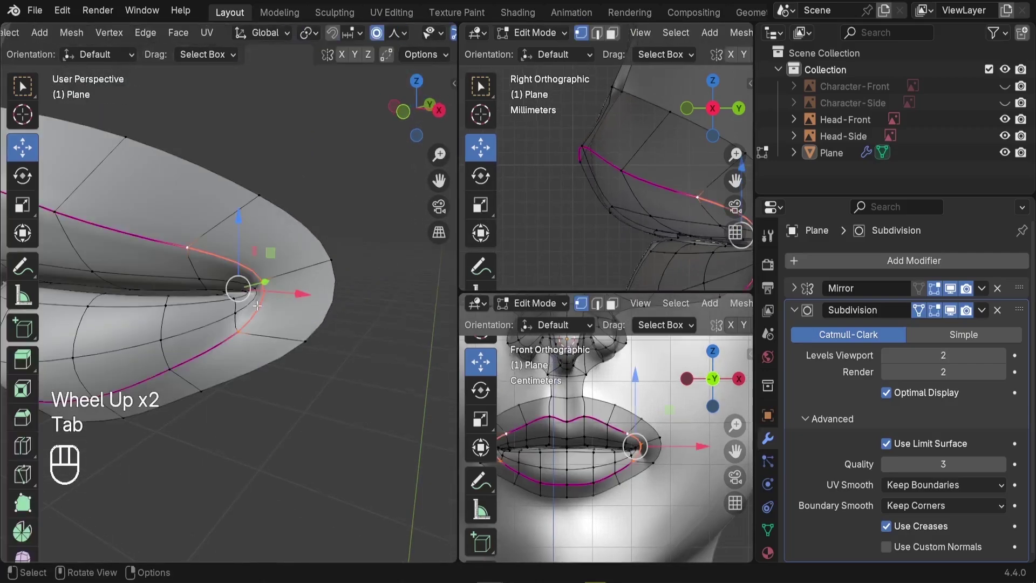
{"action": "scroll", "coordinate": [279, 316], "scroll_direction": "up", "scroll_amount": 1}
{"action": "middle_click_drag", "start_coordinate": [257, 305], "coordinate": [257, 339]}
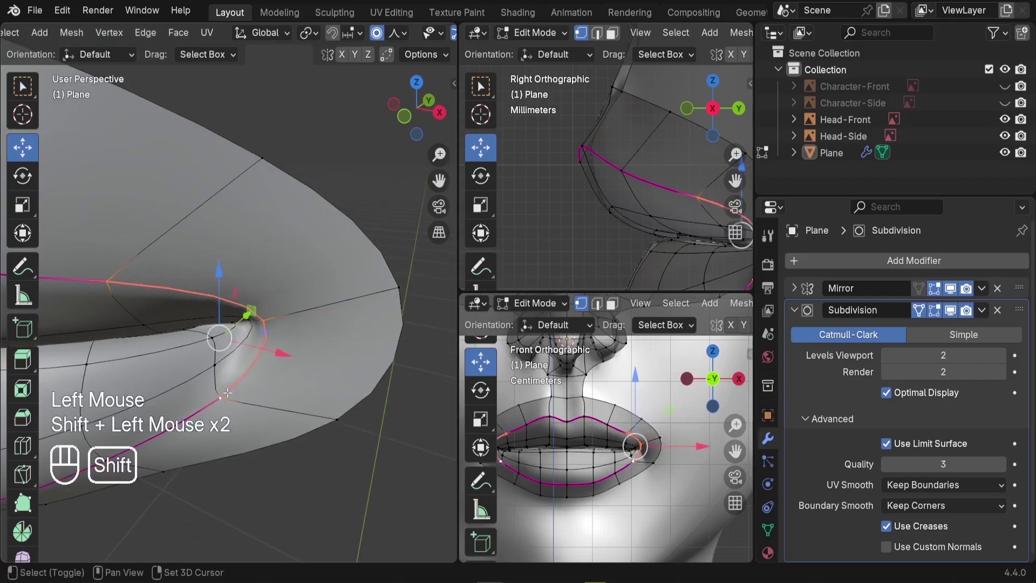
{"action": "key", "text": "n"}
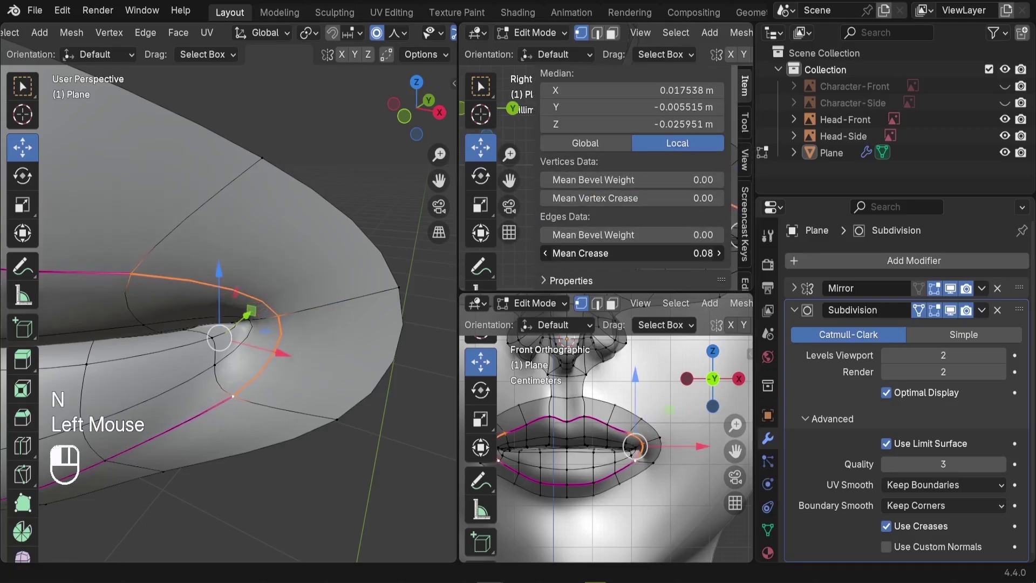
{"action": "key", "text": "Tab"}
{"action": "scroll", "coordinate": [325, 326], "scroll_direction": "down", "scroll_amount": 2}
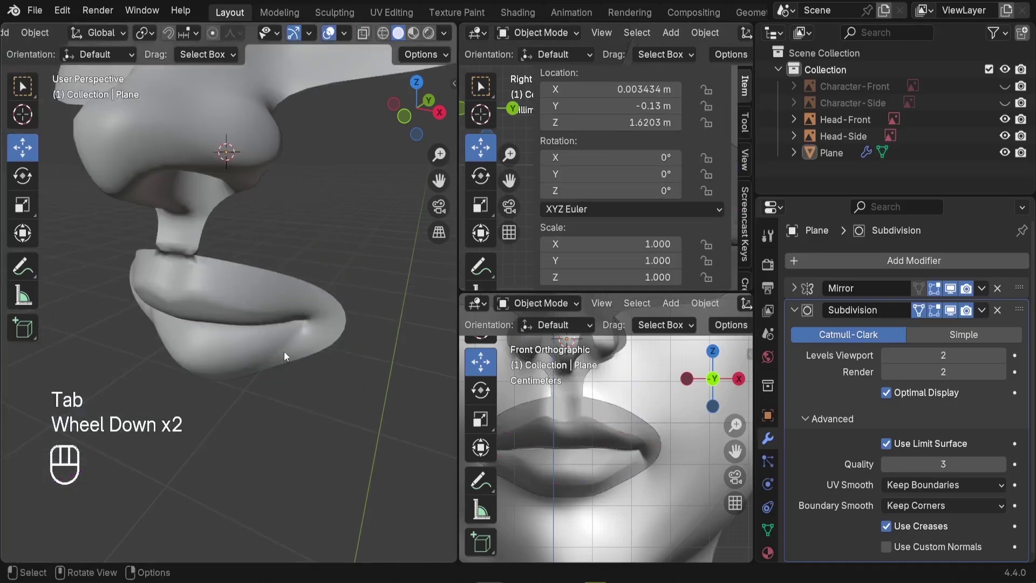
{"action": "middle_click_drag", "start_coordinate": [284, 350], "coordinate": [251, 324]}
{"action": "scroll", "coordinate": [325, 311], "scroll_direction": "down", "scroll_amount": 2}
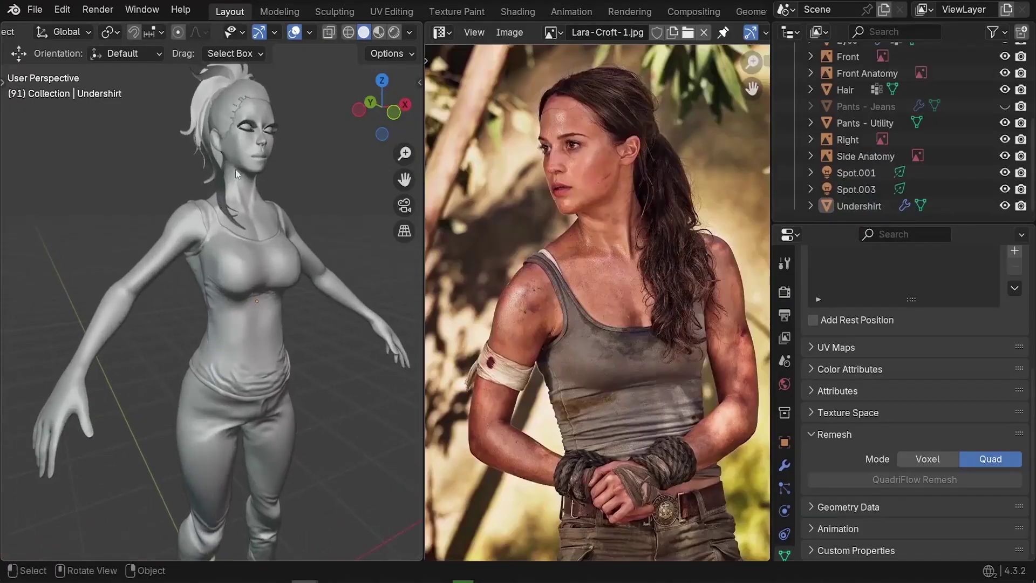
View the textured character in Material Preview, then run it along the cobblestone path in Unreal.
{"action": "key", "text": "z"}
{"action": "left_click", "coordinate": [266, 192]}
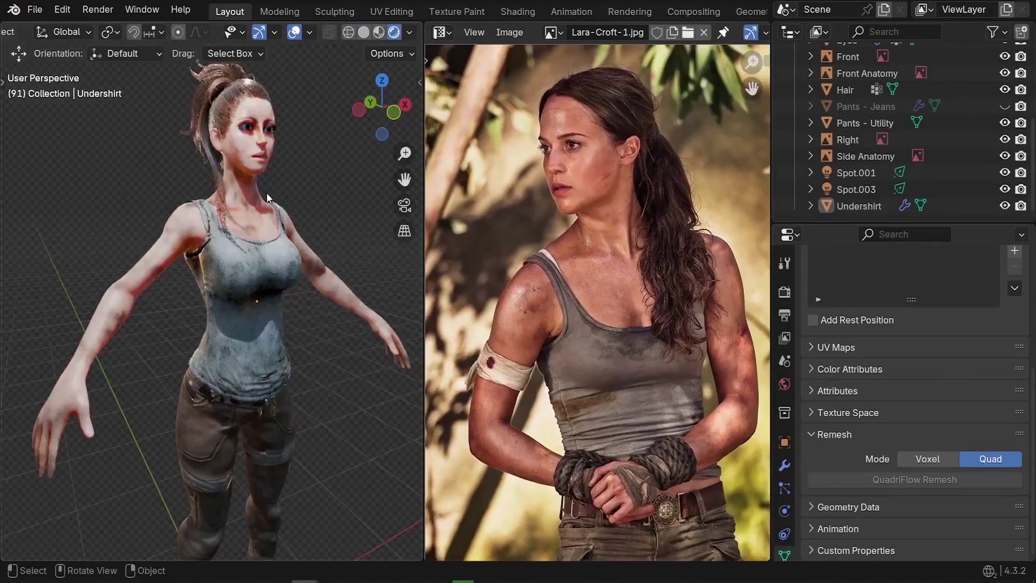
{"action": "mouse_move", "coordinate": [267, 192]}
{"action": "middle_mouse_down"}
{"action": "mouse_move", "coordinate": [260, 235]}
{"action": "mouse_move", "coordinate": [226, 289]}
{"action": "mouse_move", "coordinate": [30, 296]}
{"action": "mouse_move", "coordinate": [393, 303]}
{"action": "mouse_move", "coordinate": [76, 290]}
{"action": "mouse_move", "coordinate": [86, 338]}
{"action": "mouse_move", "coordinate": [34, 312]}
{"action": "mouse_move", "coordinate": [50, 248]}
{"action": "middle_mouse_up"}
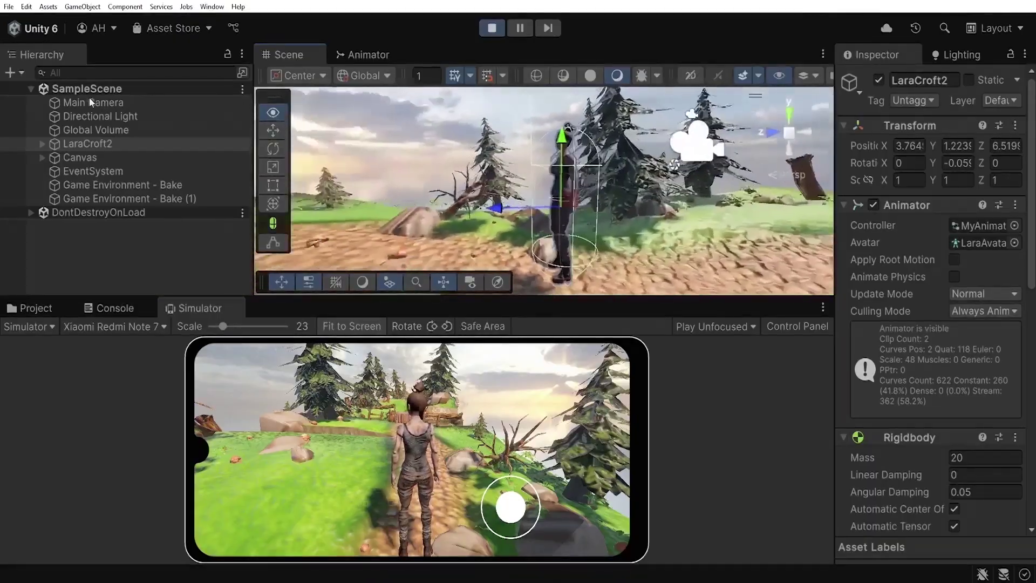
{"action": "left_click_drag", "start_coordinate": [547, 517], "coordinate": [503, 464]}
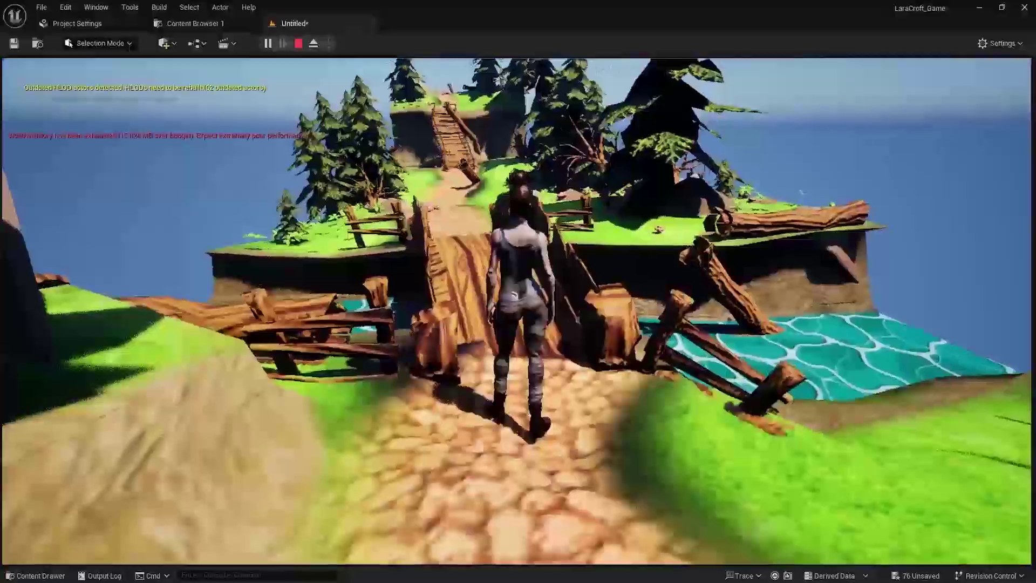
{"action": "key", "text": "w"}
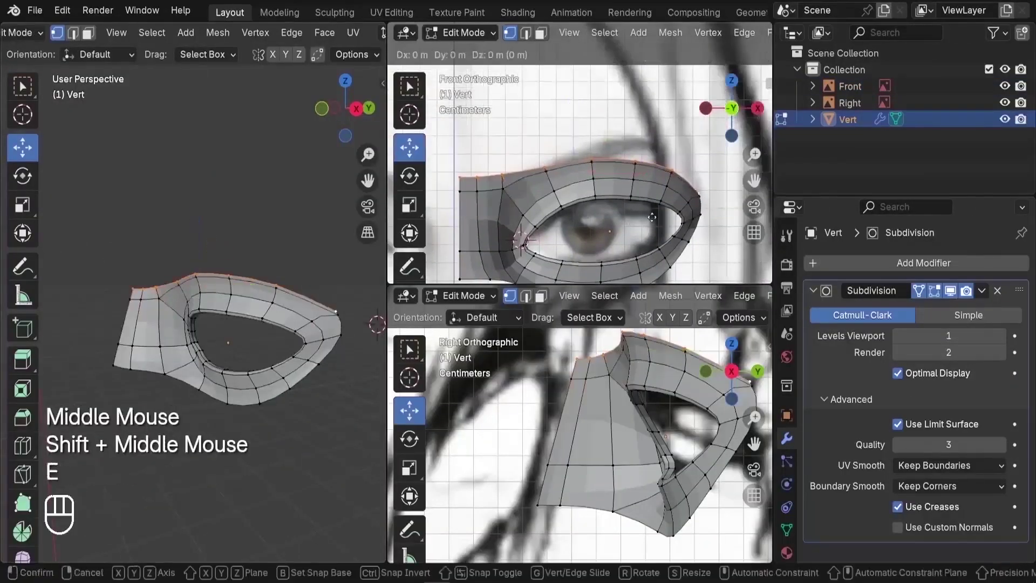
Confirm the extruded row of faces and reframe the view on the eye-area mesh.
{"action": "left_click", "coordinate": [665, 154]}
{"action": "scroll", "coordinate": [580, 426], "scroll_direction": "down", "scroll_amount": 2}
{"action": "middle_click_drag", "start_coordinate": [580, 426], "coordinate": [593, 432], "text": "shift"}
{"action": "scroll", "coordinate": [593, 431], "scroll_direction": "up", "scroll_amount": 2}
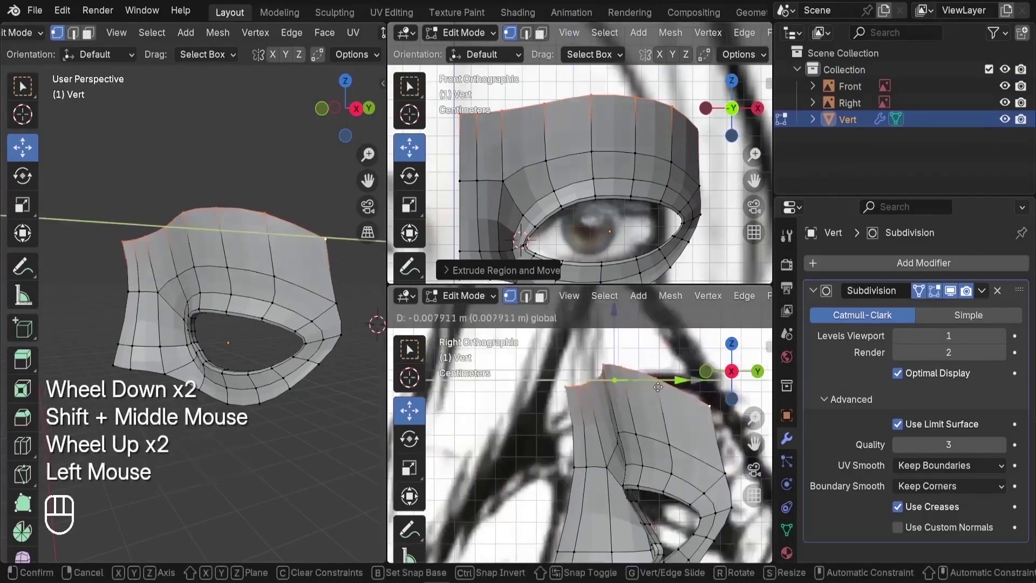
{"action": "middle_click_drag", "start_coordinate": [216, 296], "coordinate": [242, 281]}
Move the new eye-mesh vertices into place and view the character in Rendered shading.
{"action": "key", "text": "Tab"}
{"action": "middle_click_drag", "start_coordinate": [162, 243], "coordinate": [143, 203]}
{"action": "scroll", "coordinate": [143, 202], "scroll_direction": "up", "scroll_amount": 2}
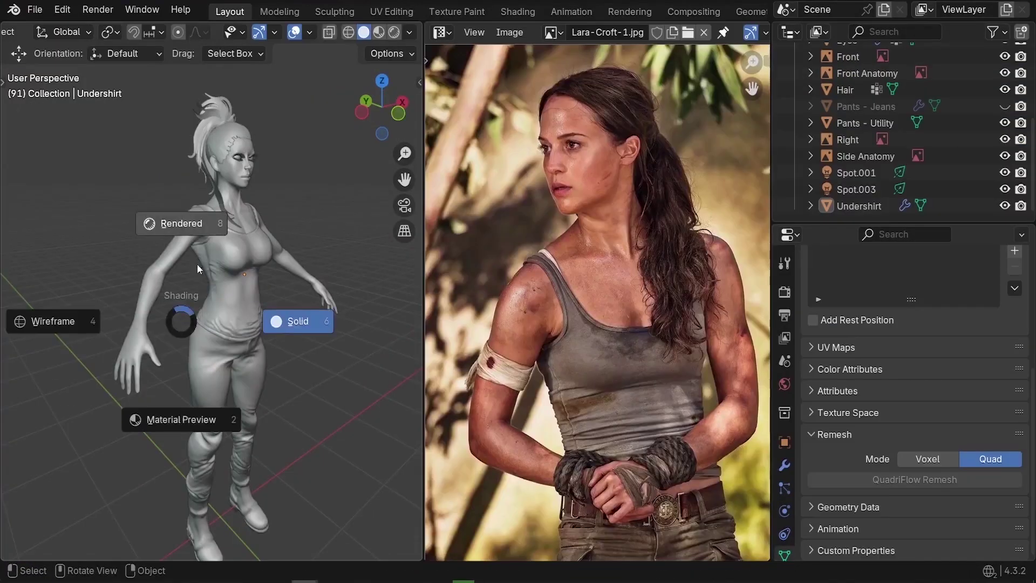
{"action": "left_click", "coordinate": [196, 264]}
{"action": "mouse_move", "coordinate": [196, 264]}
{"action": "middle_mouse_down"}
{"action": "mouse_move", "coordinate": [210, 351]}
{"action": "mouse_move", "coordinate": [96, 350]}
{"action": "mouse_move", "coordinate": [144, 326]}
{"action": "mouse_move", "coordinate": [194, 341]}
{"action": "middle_mouse_up"}
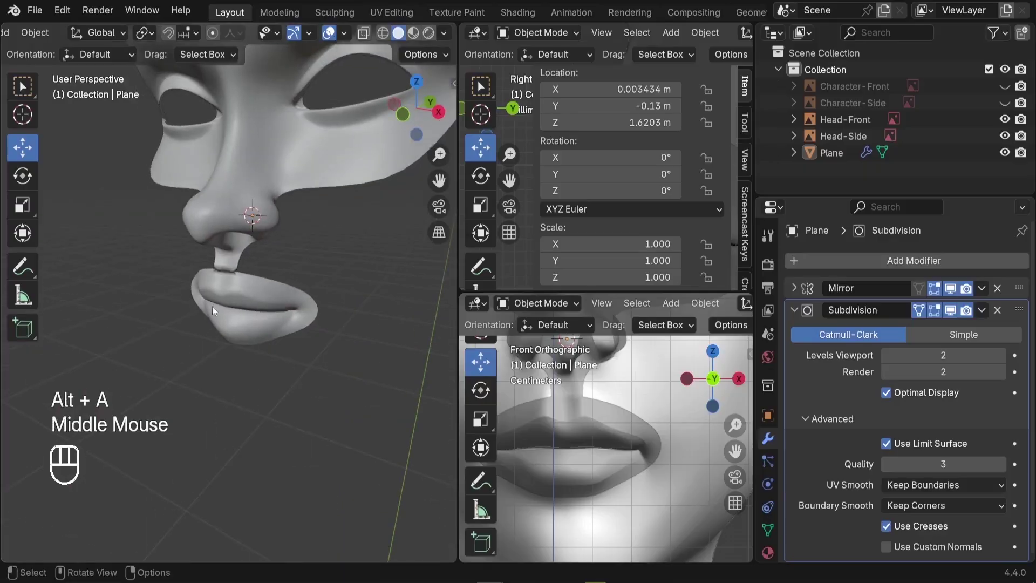
Select the Plane face mesh, select all its vertices, and recalculate normals outside.
{"action": "scroll", "coordinate": [242, 307], "scroll_direction": "up", "scroll_amount": 2}
{"action": "middle_click_drag", "start_coordinate": [241, 307], "coordinate": [276, 245]}
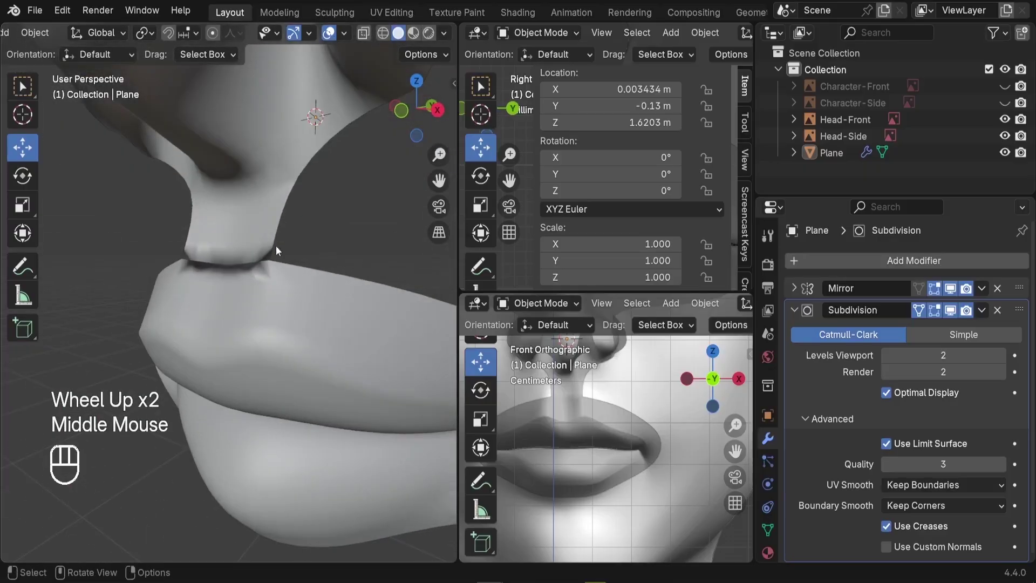
{"action": "scroll", "coordinate": [183, 259], "scroll_direction": "down", "scroll_amount": 3}
{"action": "left_click", "coordinate": [209, 290]}
{"action": "middle_click_drag", "start_coordinate": [208, 290], "coordinate": [242, 317]}
{"action": "key", "text": "Tab"}
{"action": "key", "text": "a"}
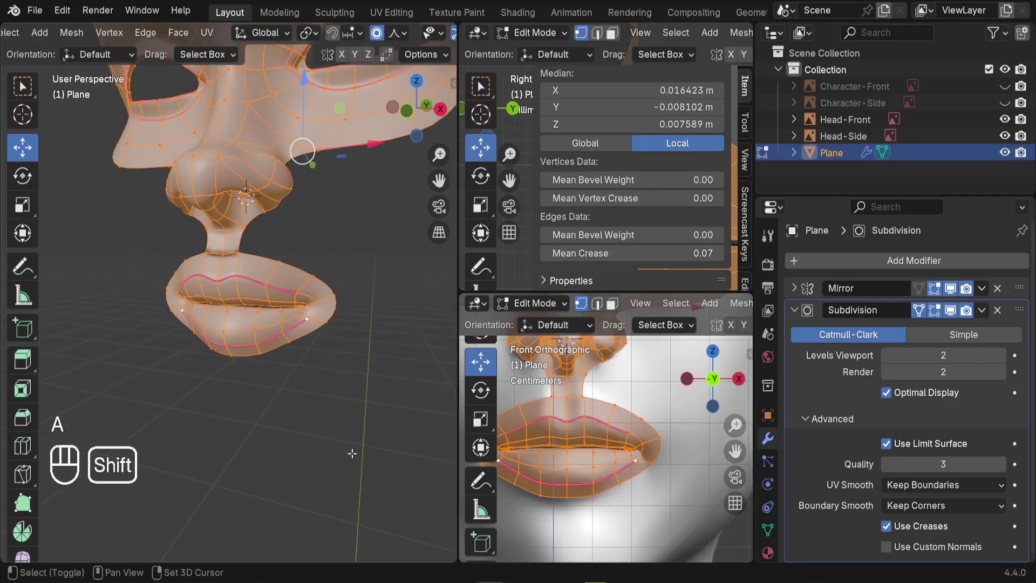
{"action": "key", "text": "shift+n"}
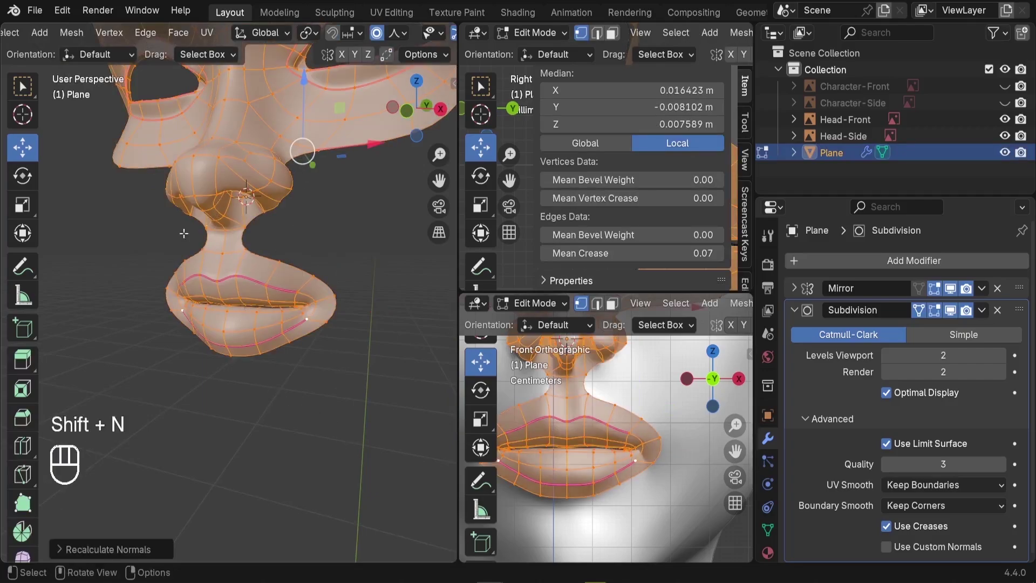
{"action": "key", "text": "Tab"}
Orbit around the finished face mask to inspect the smoothed lips and nose.
{"action": "middle_click_drag", "start_coordinate": [210, 322], "coordinate": [279, 384]}
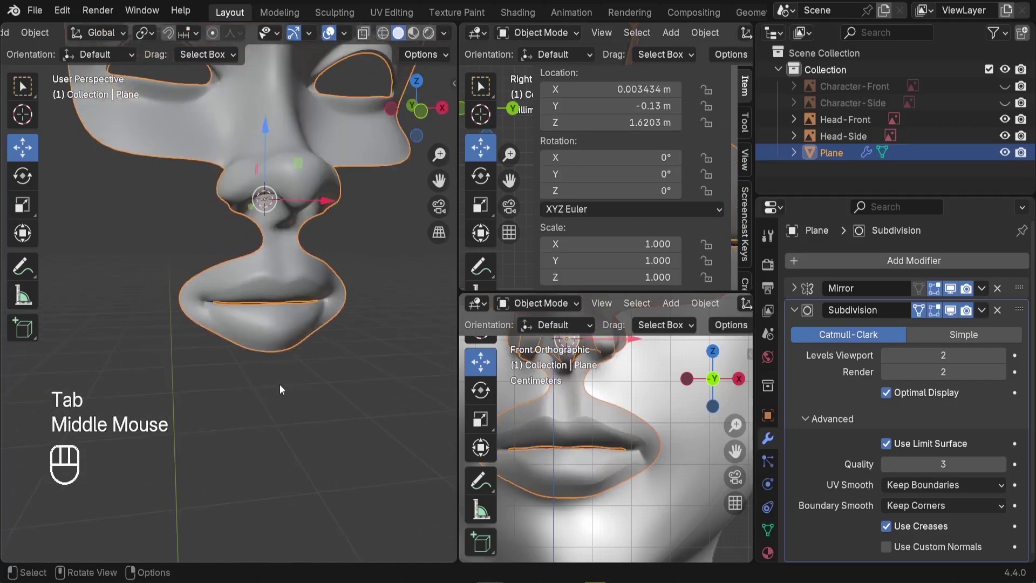